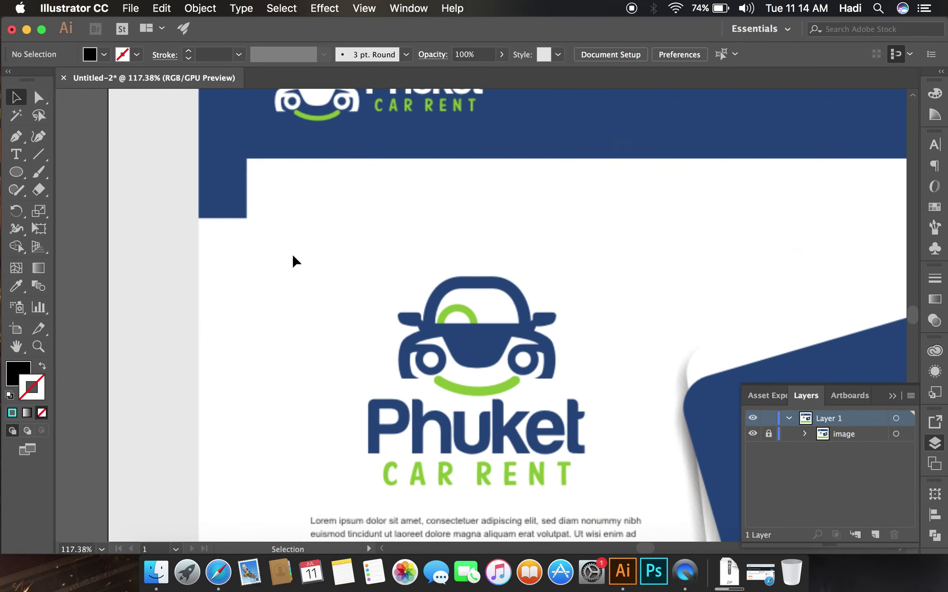
Zoom in and draw a 35 px outline-only circle over the car's left wheel
scroll(293, 259, "up", 2)
scroll(293, 259, "up", 3)
scroll(293, 260, "up", 1)
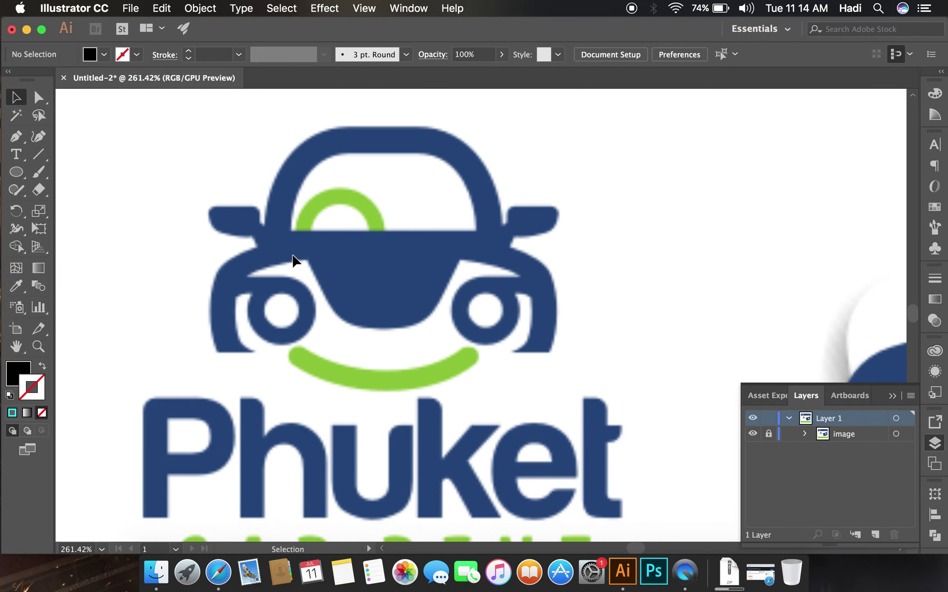
left_click(23, 172)
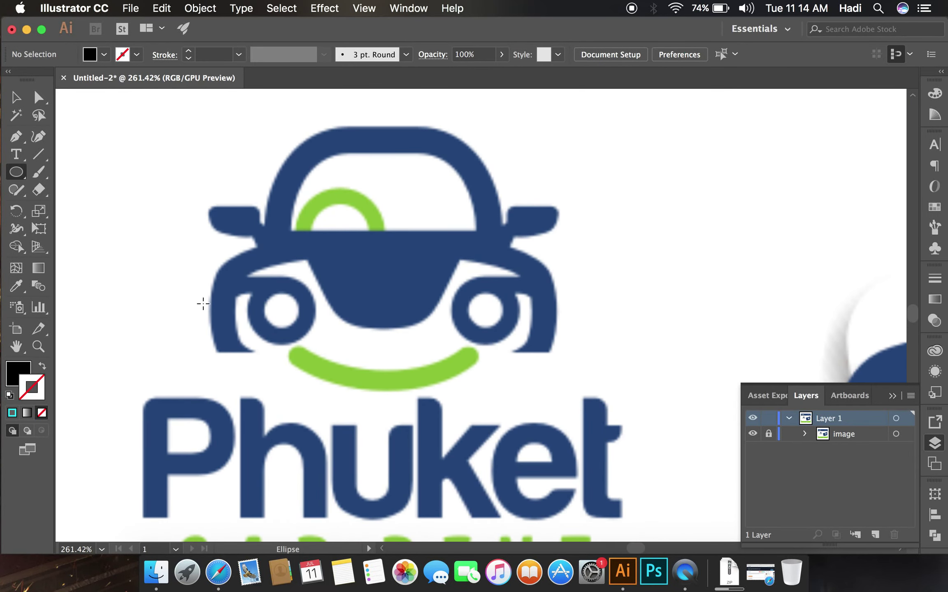
left_click_drag(254, 284, 315, 329)
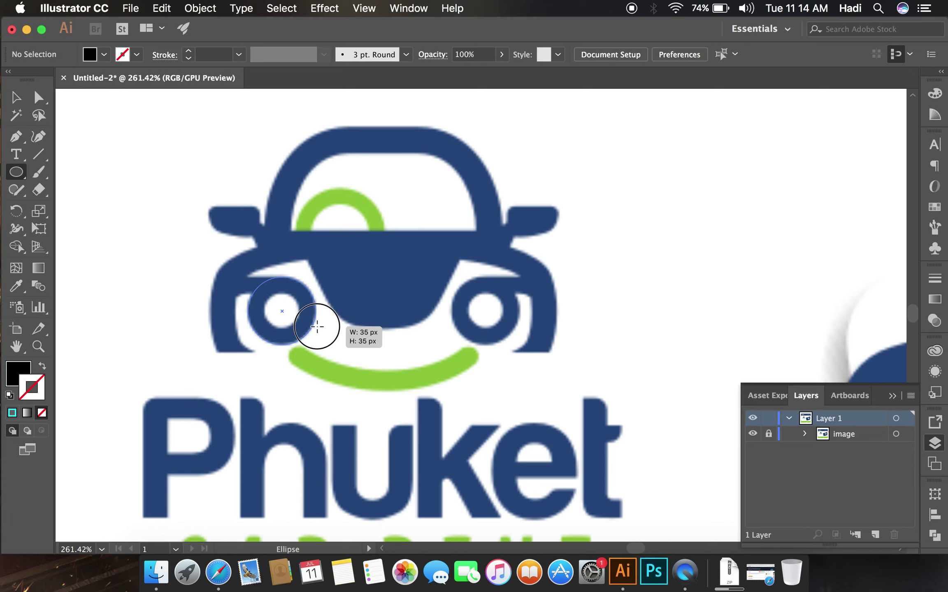
left_click_drag(316, 329, 316, 329)
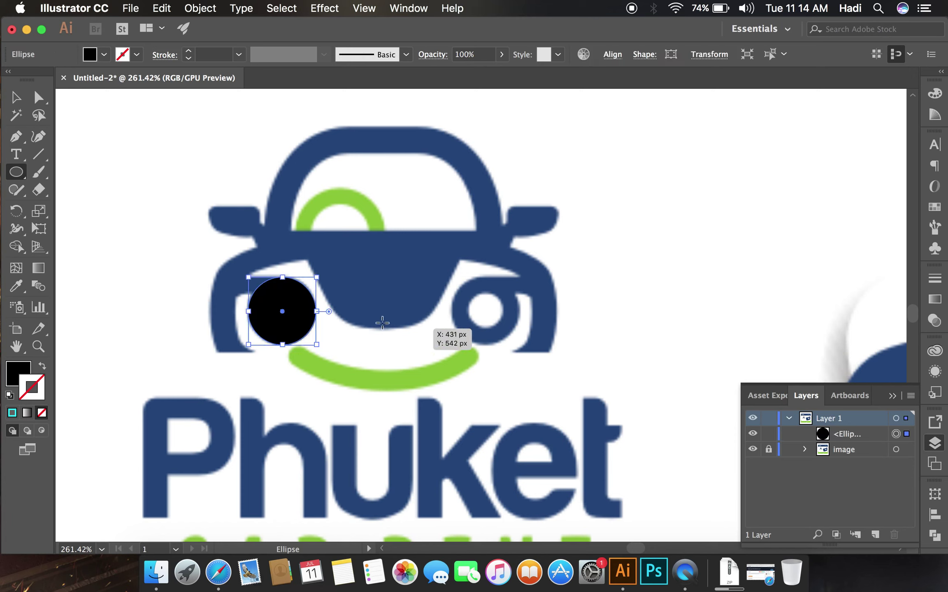
left_click(42, 366)
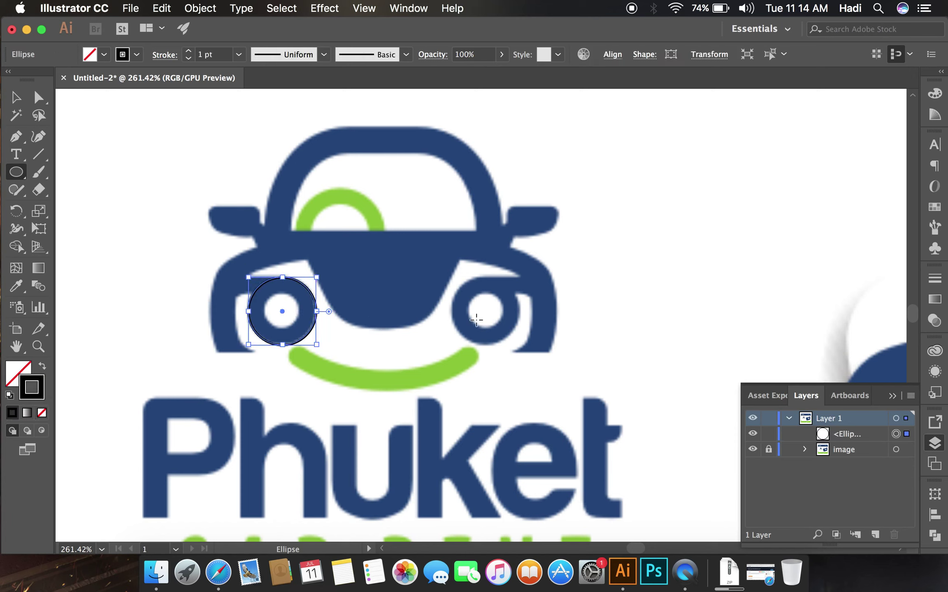
Paste a copy in front, scale it to 18 px, and fill both circles black
key("ctrl+c")
key("ctrl+f")
left_click_drag(316, 278, 300, 280)
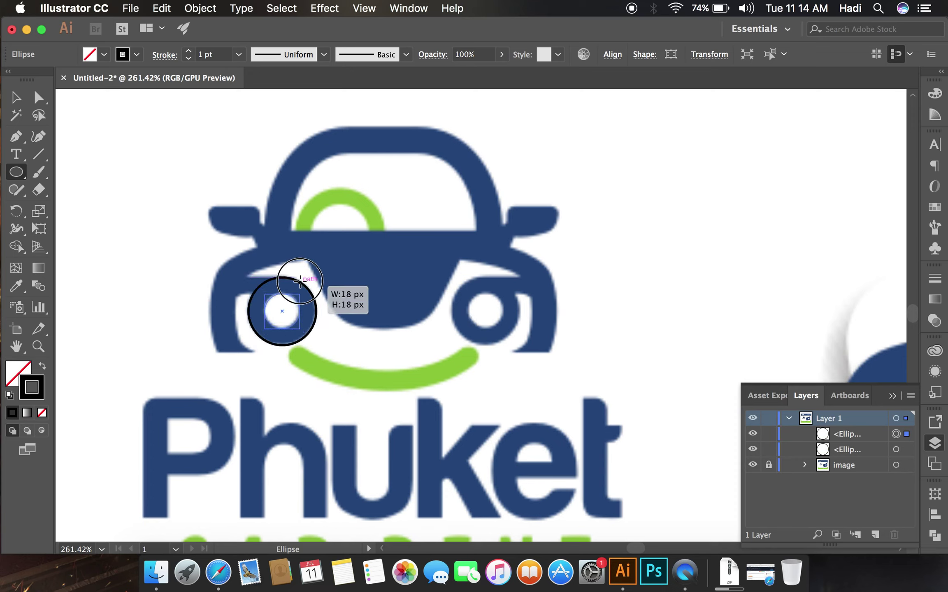
left_click_drag(300, 280, 300, 280)
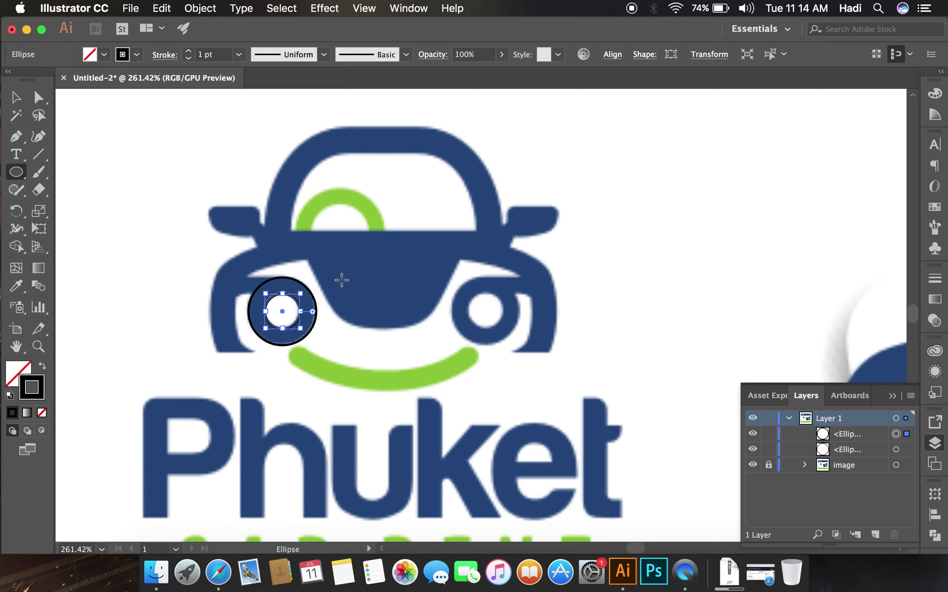
key("v")
left_click_drag(313, 275, 265, 325)
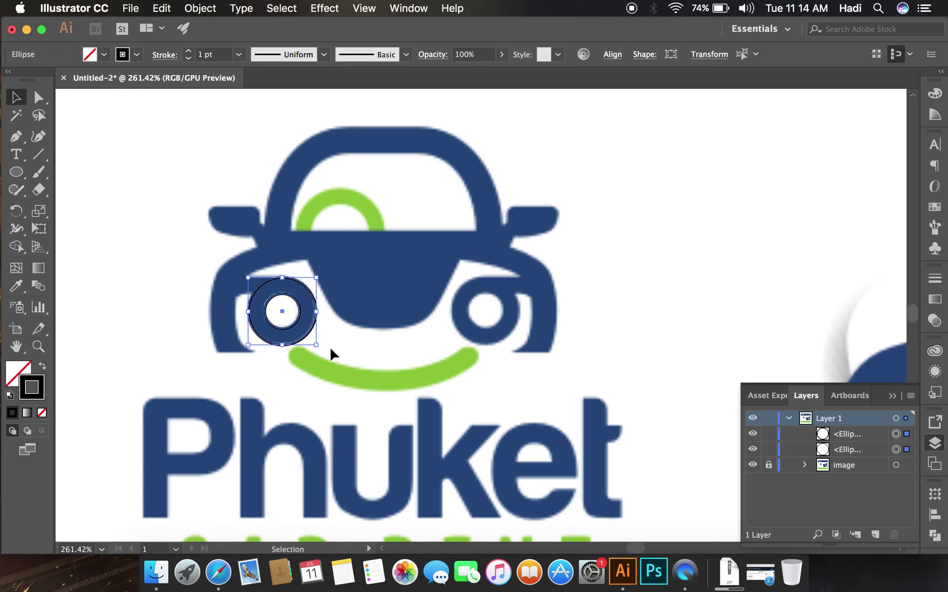
left_click(42, 366)
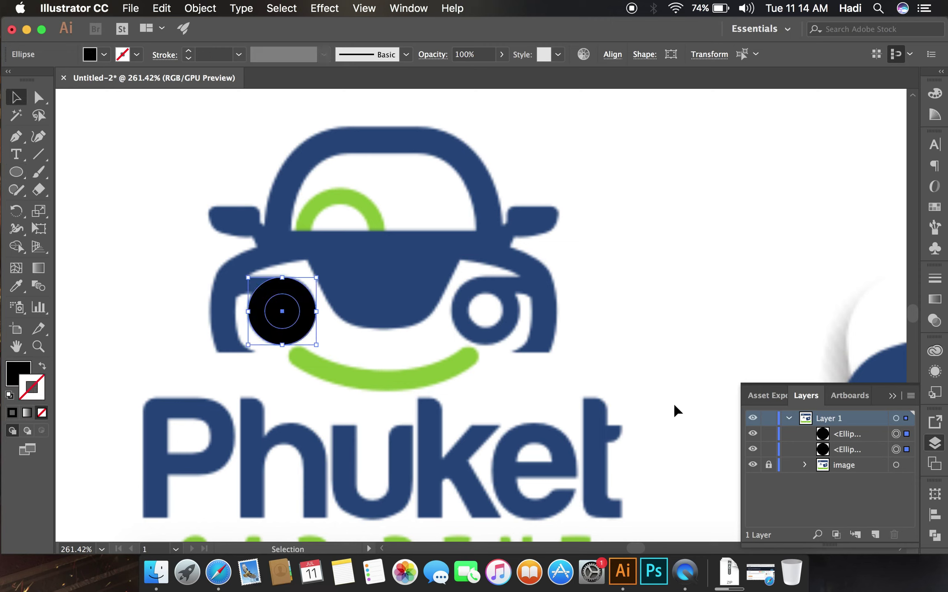
Use Pathfinder Minus Front to make a black ring, then copy it onto the right wheel
left_click(936, 535)
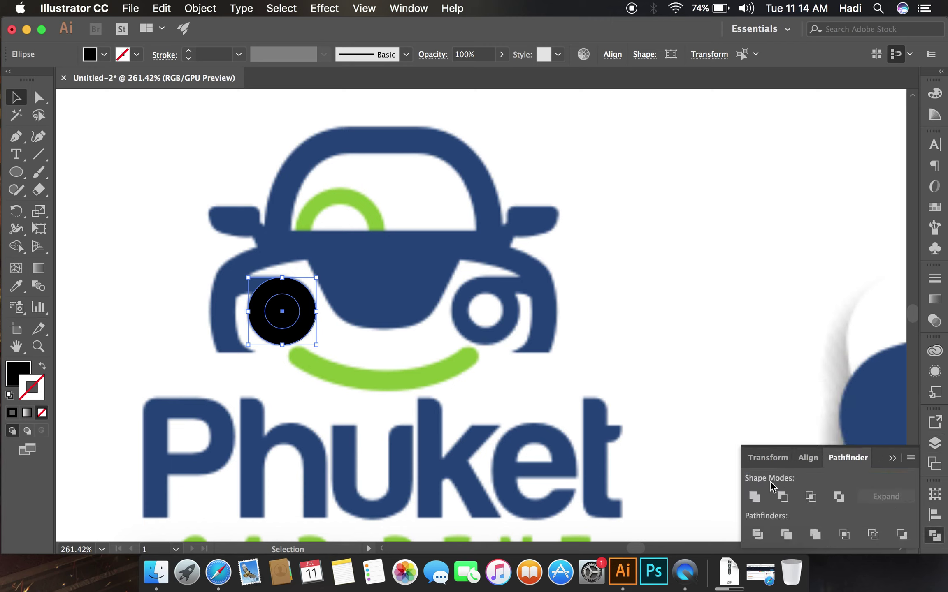
left_click(782, 496)
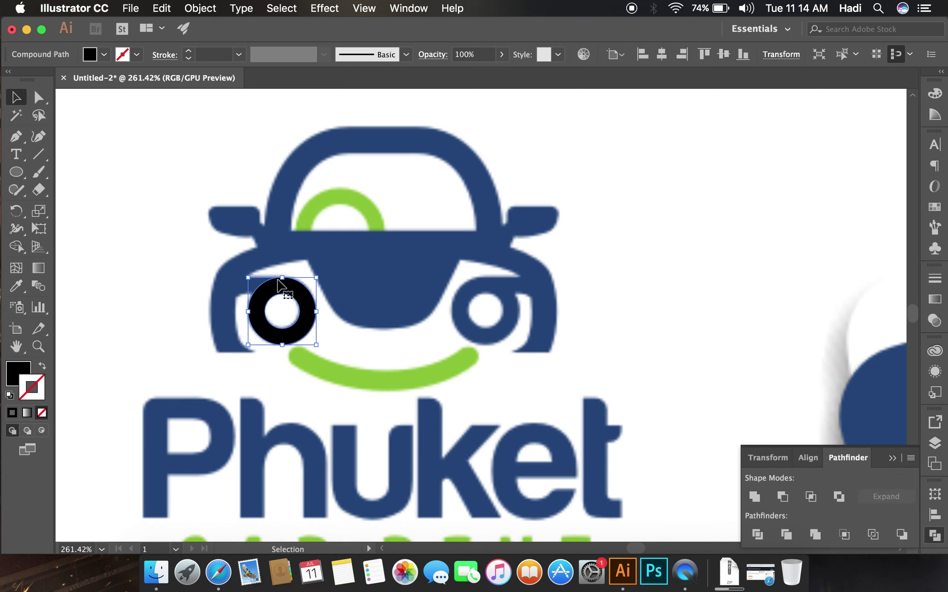
left_click_drag(282, 289, 482, 285)
left_click(615, 290)
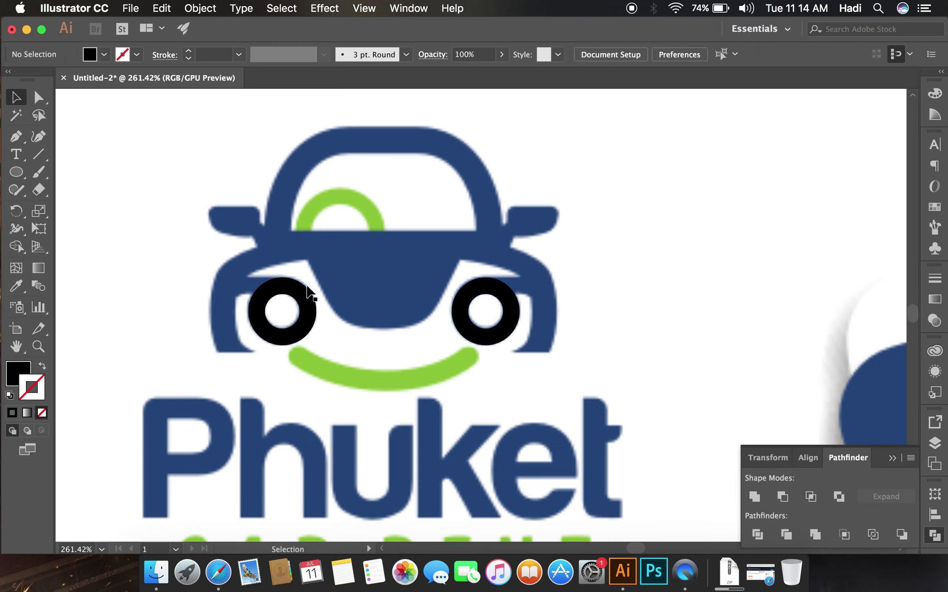
key("p")
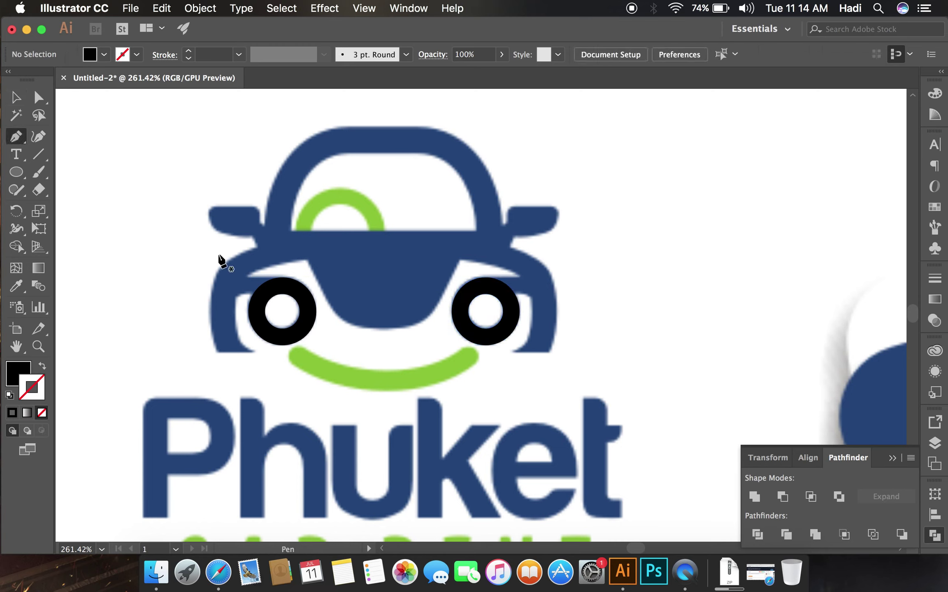
Pen-trace the right fender from above the right wheel, with the path stroke-only
left_click(485, 278)
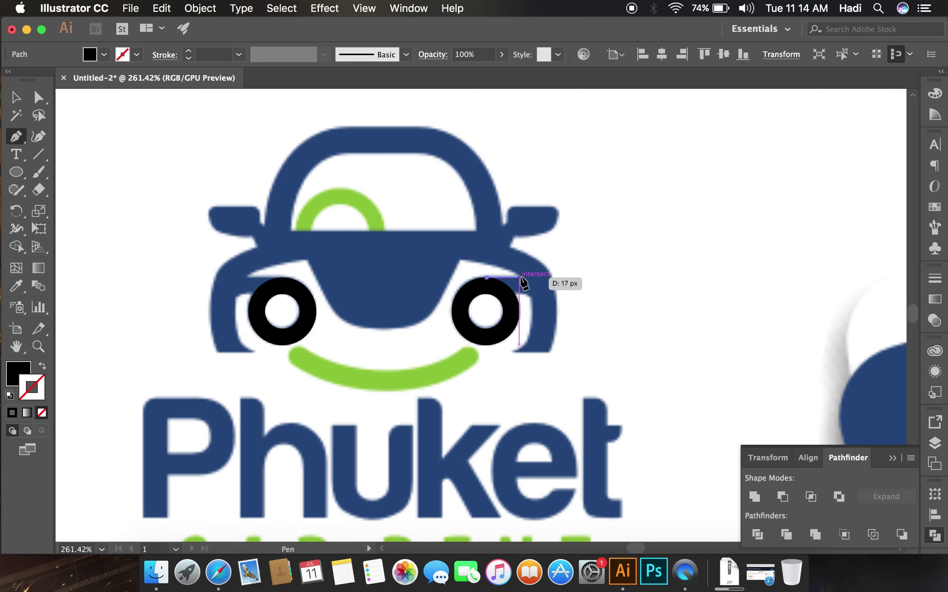
left_click(519, 277)
left_click_drag(459, 259, 411, 252)
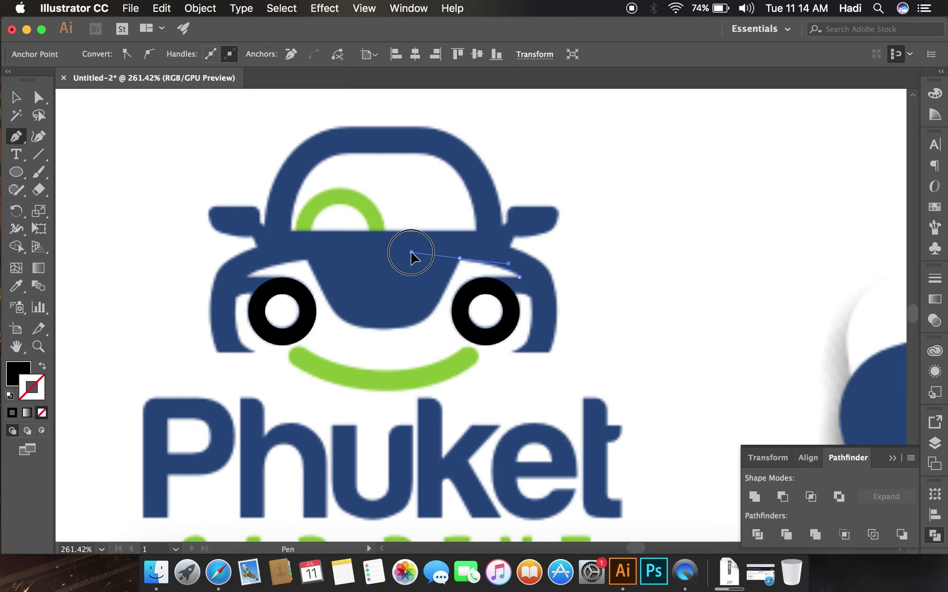
left_click_drag(412, 252, 405, 250)
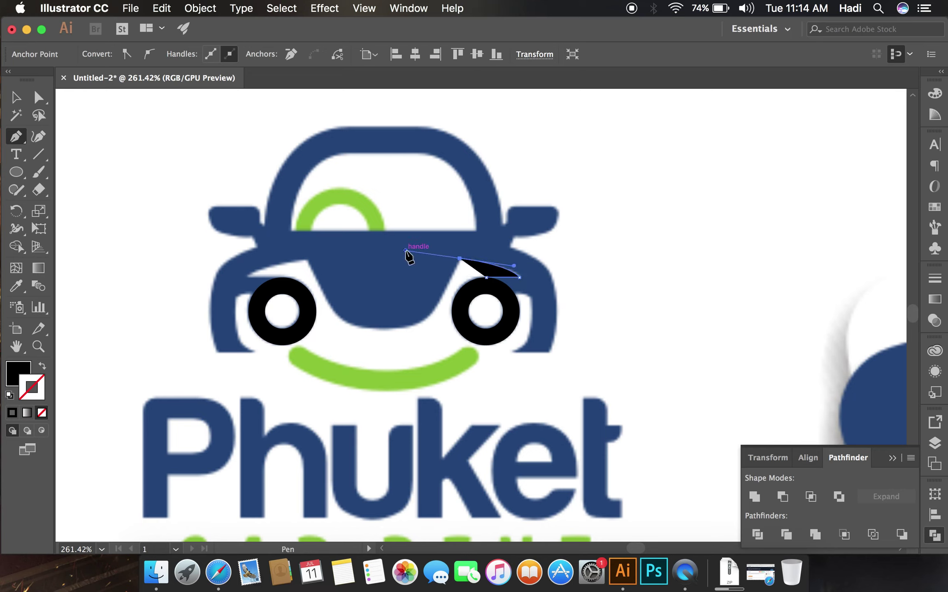
left_click(459, 258)
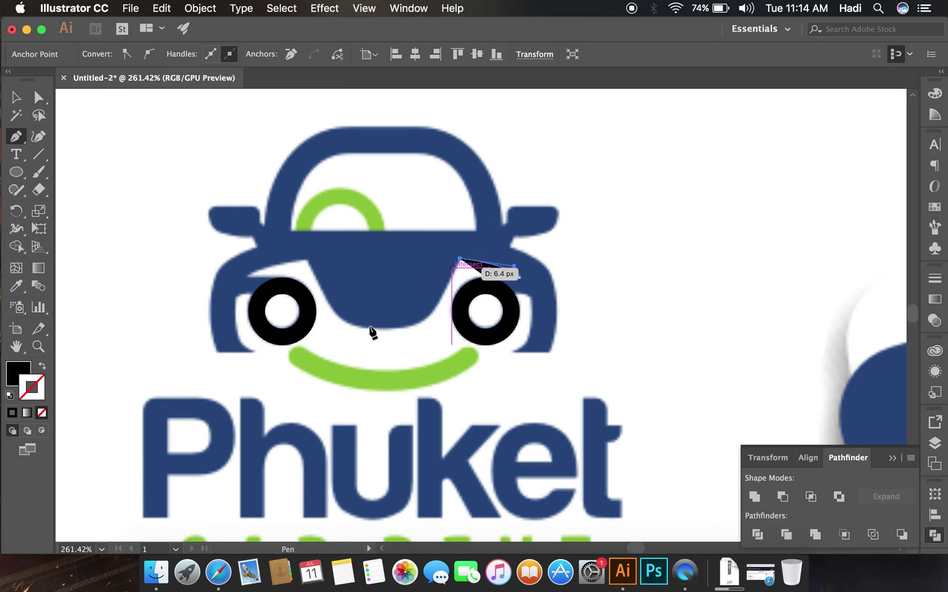
left_click(41, 366)
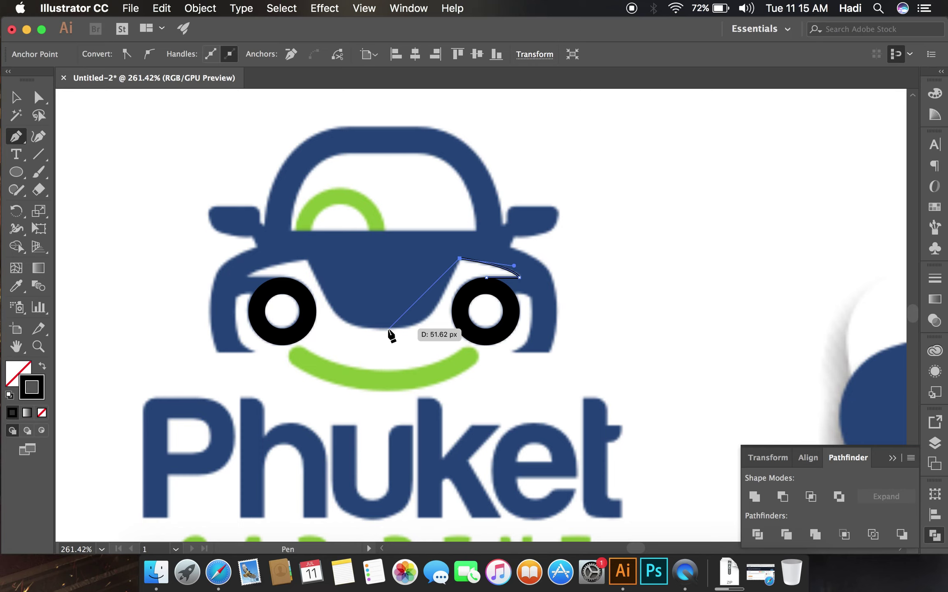
Continue the path along the hood's lower right edge and up the car's centre line
left_click_drag(389, 329, 331, 327)
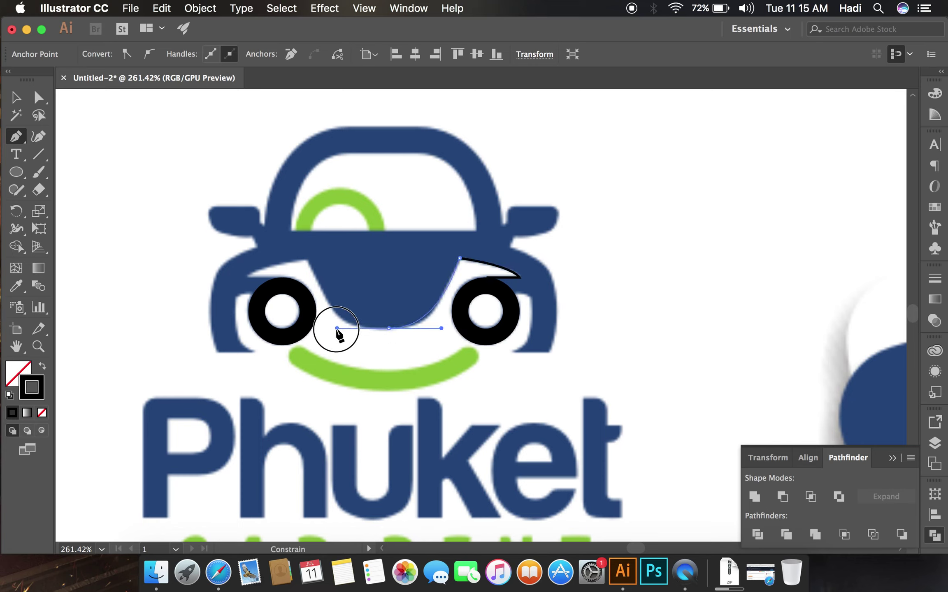
key("ctrl+z")
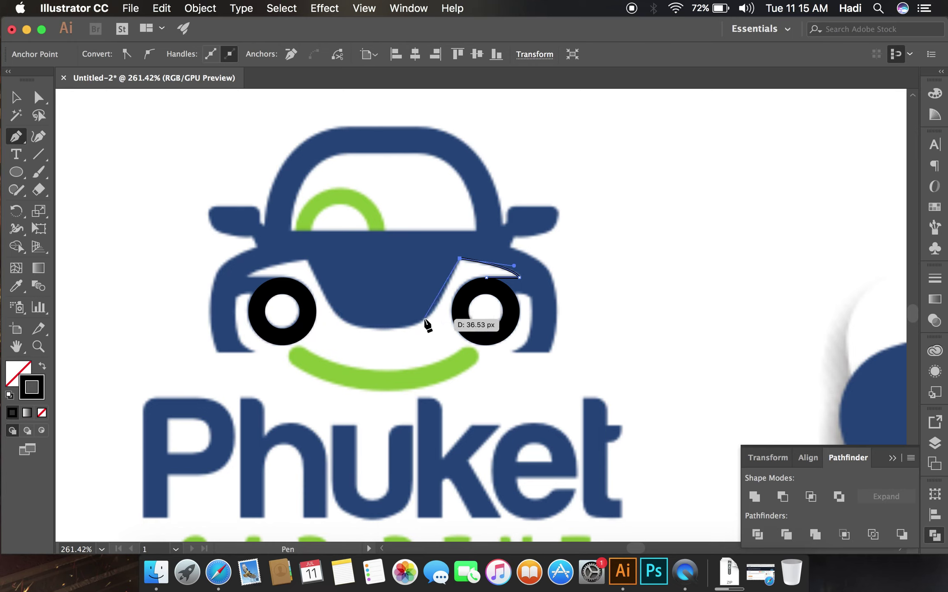
left_click_drag(426, 319, 406, 336)
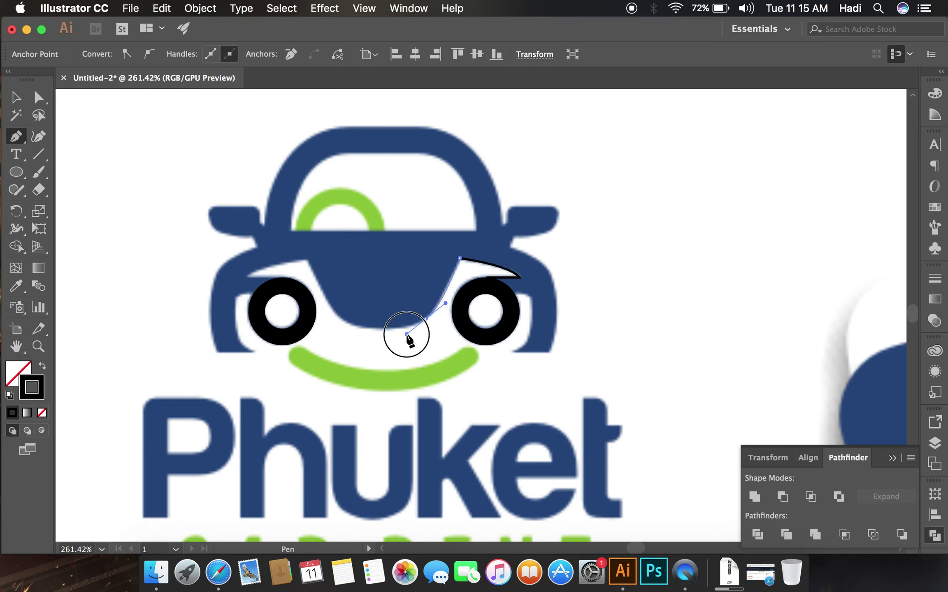
left_click(379, 329)
left_click_drag(407, 336, 412, 331)
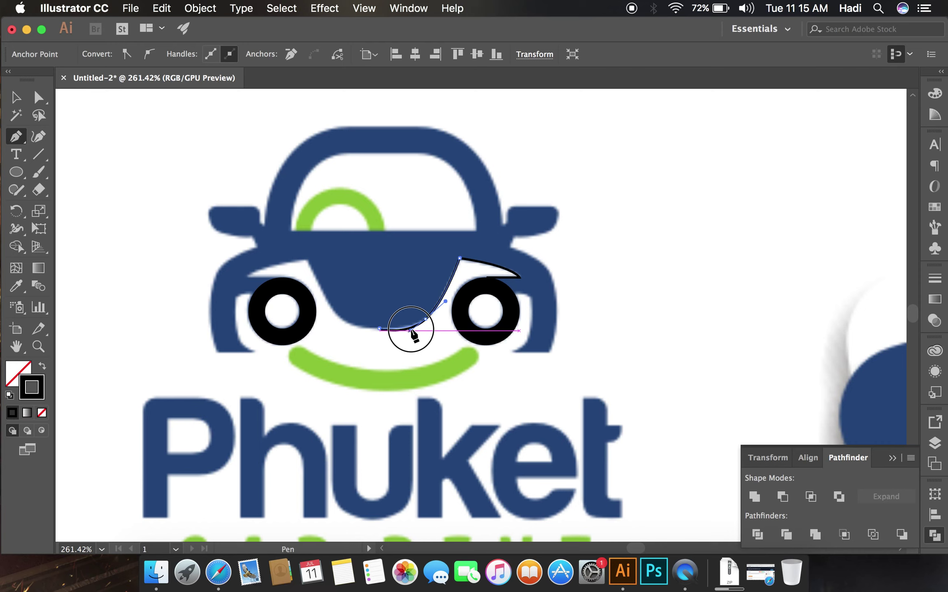
mouse_move(379, 329)
left_mouse_down()
mouse_move(399, 250)
mouse_move(376, 140)
mouse_move(380, 233)
left_mouse_up()
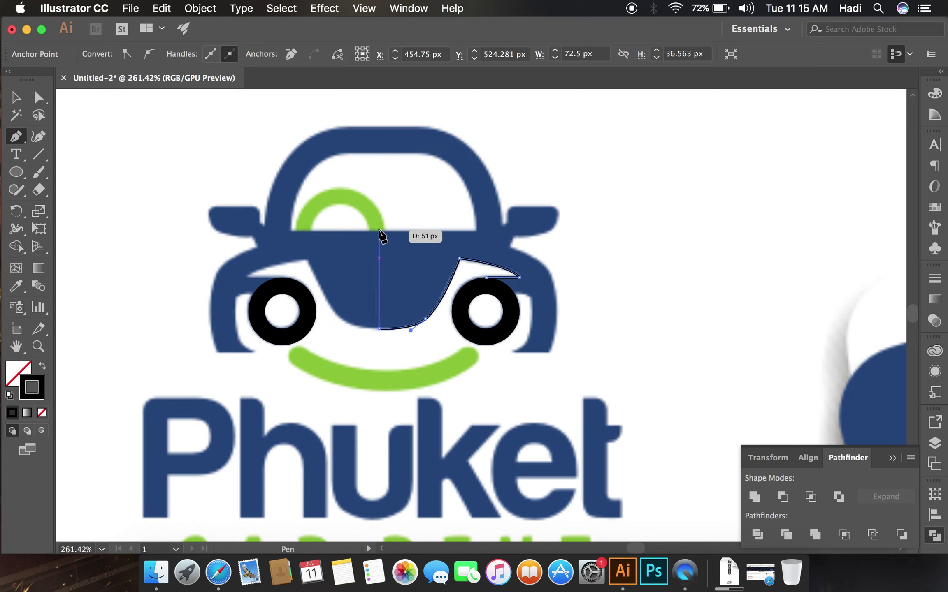
left_click_drag(379, 231, 379, 230)
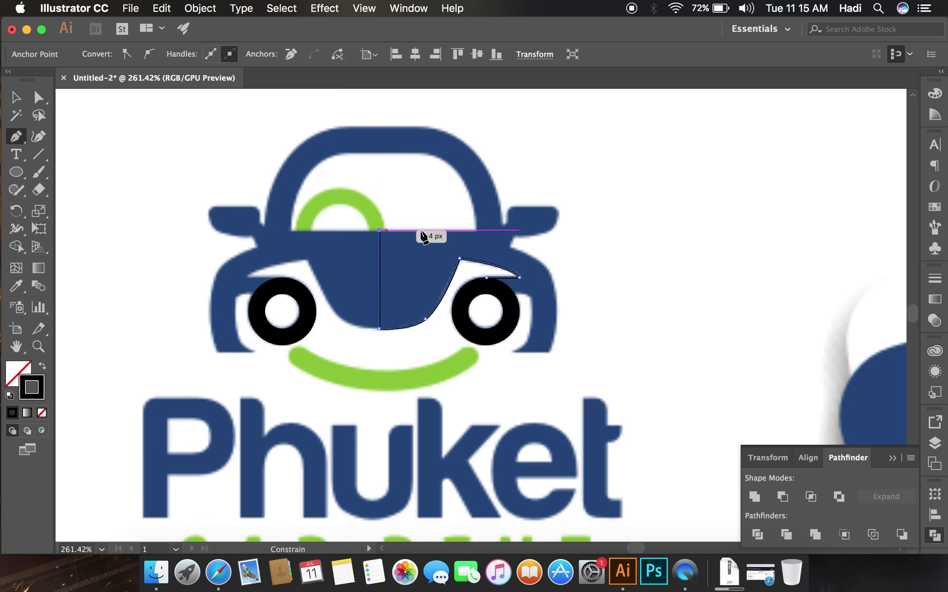
Extend the pen path along the right roof curve, down toward the side mirror
left_click(475, 230)
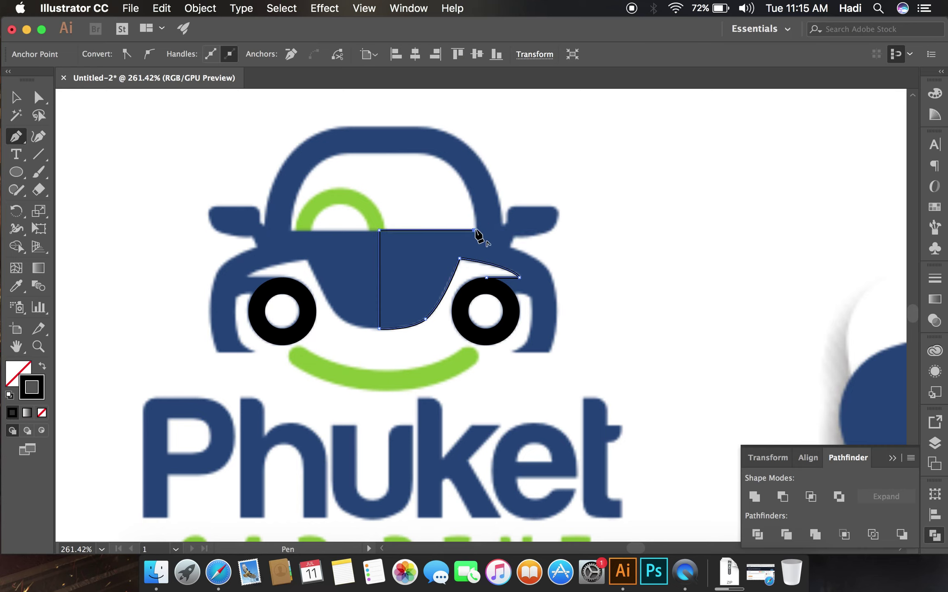
left_click_drag(427, 154, 373, 133)
left_click(428, 153)
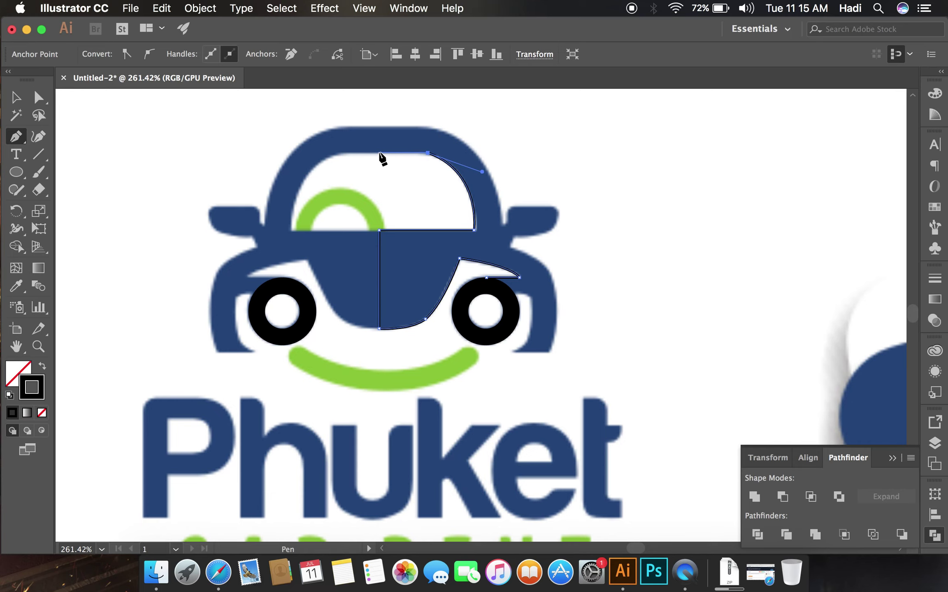
left_click_drag(375, 153, 373, 123)
left_click(374, 125)
left_click_drag(503, 224, 512, 314)
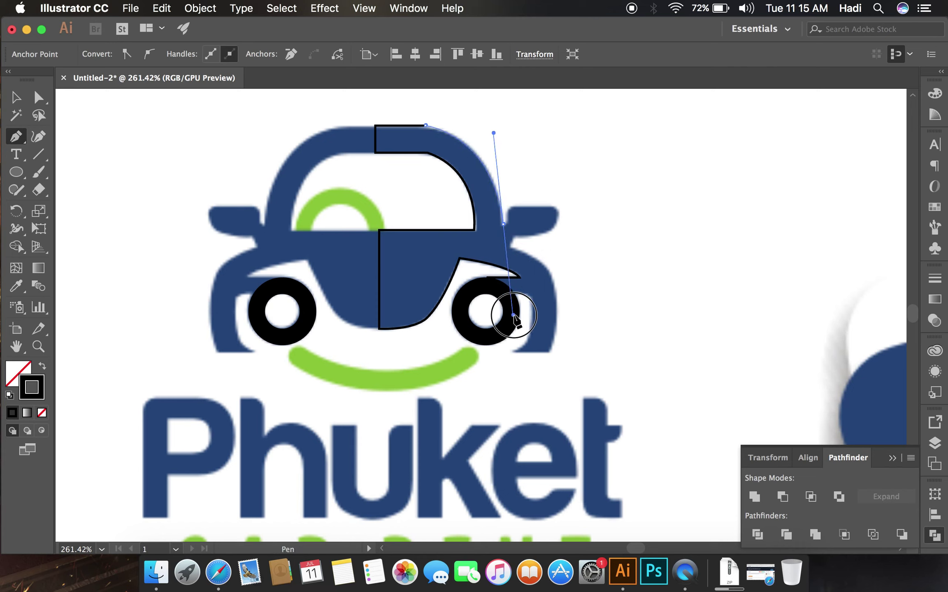
left_click_drag(514, 314, 510, 320)
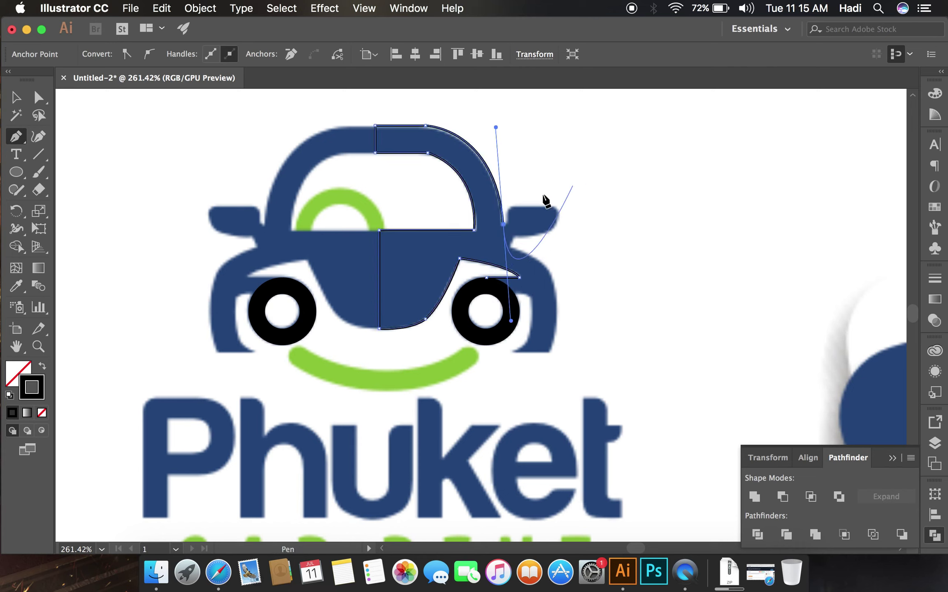
scroll(514, 224, "up", 2)
Trace around the side mirror tab, breaking handles at corners, down to the notch beneath it
scroll(510, 230, "up", 2)
left_click_drag(489, 217, 489, 198)
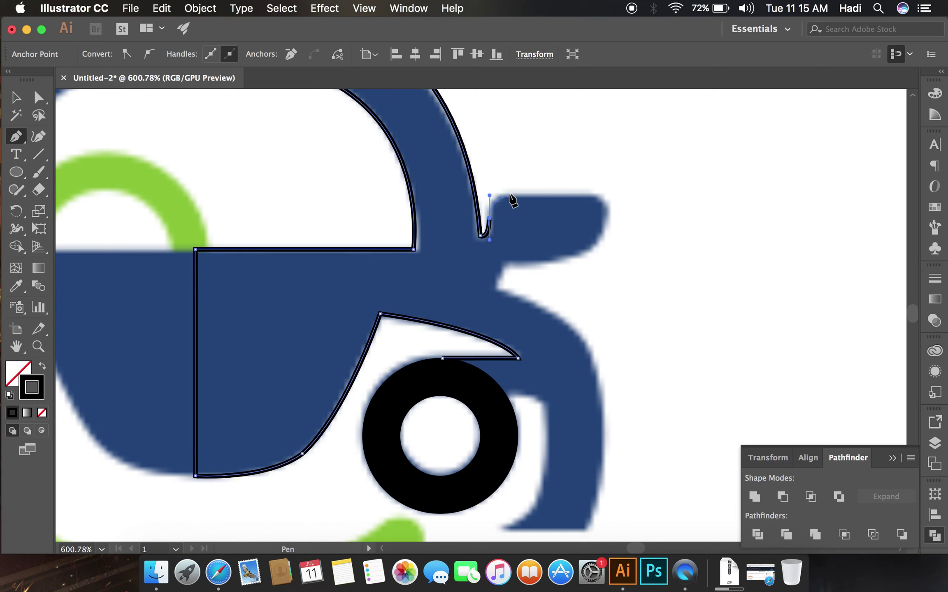
left_click_drag(508, 196, 521, 196)
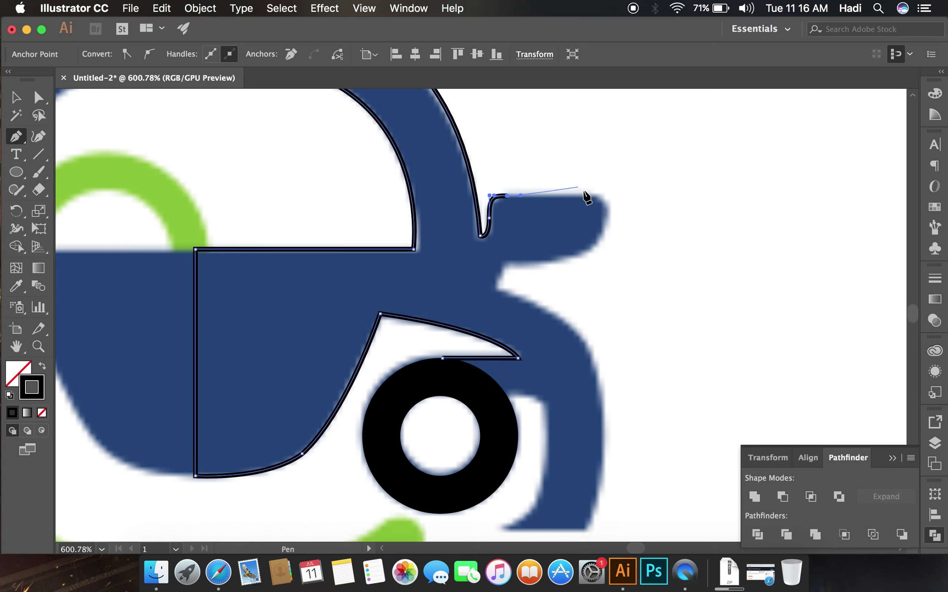
left_click(587, 195)
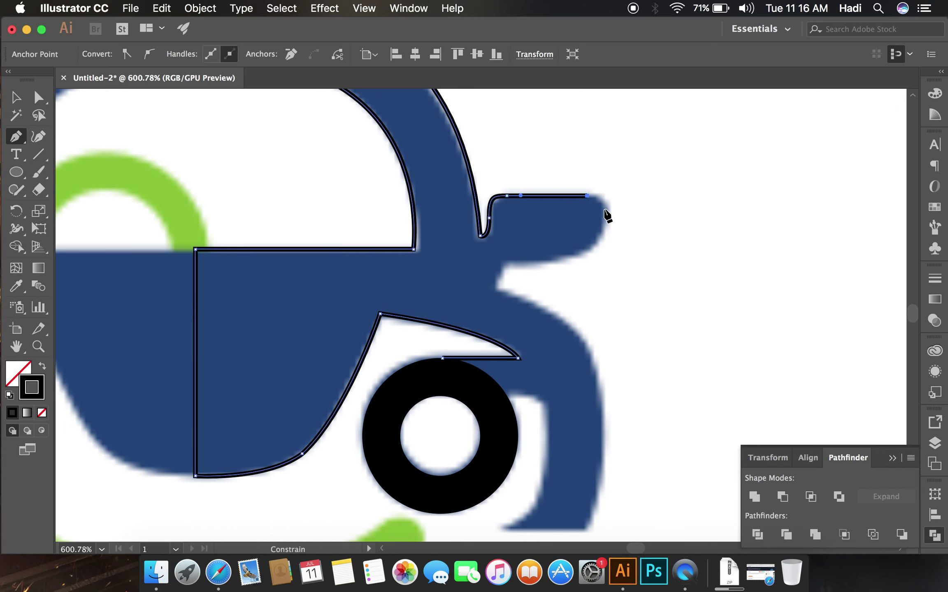
left_click_drag(604, 222, 605, 254)
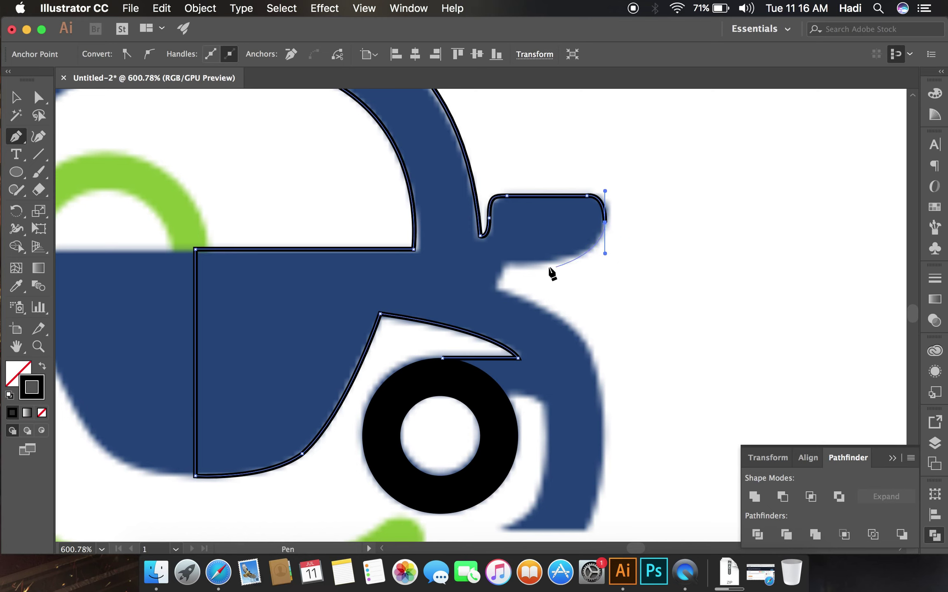
left_click_drag(506, 263, 458, 261)
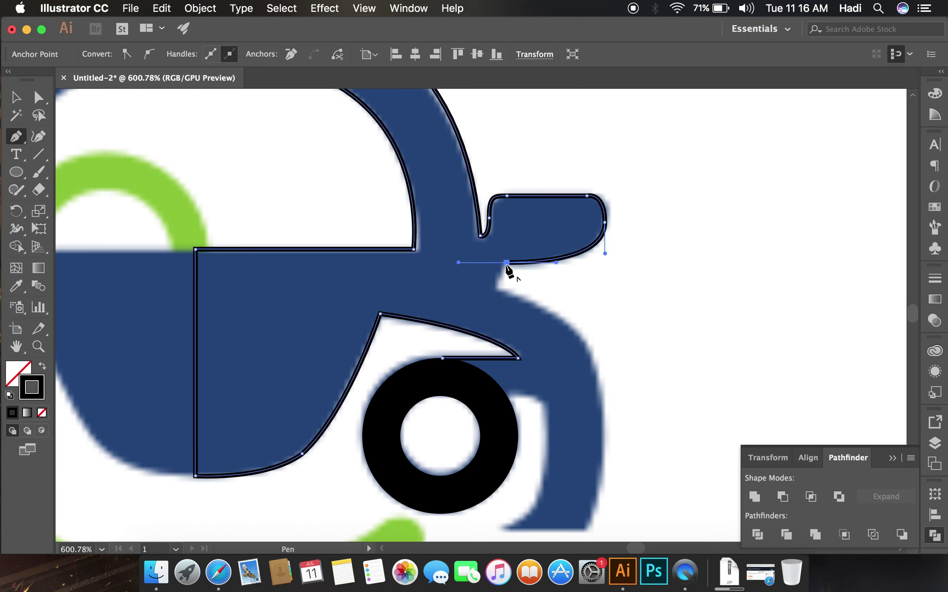
left_click(506, 263)
left_click_drag(506, 264, 506, 292)
left_click_drag(497, 288, 502, 305)
Continue the path down around the rear fender and along its bottom edge
scroll(588, 337, "down", 3)
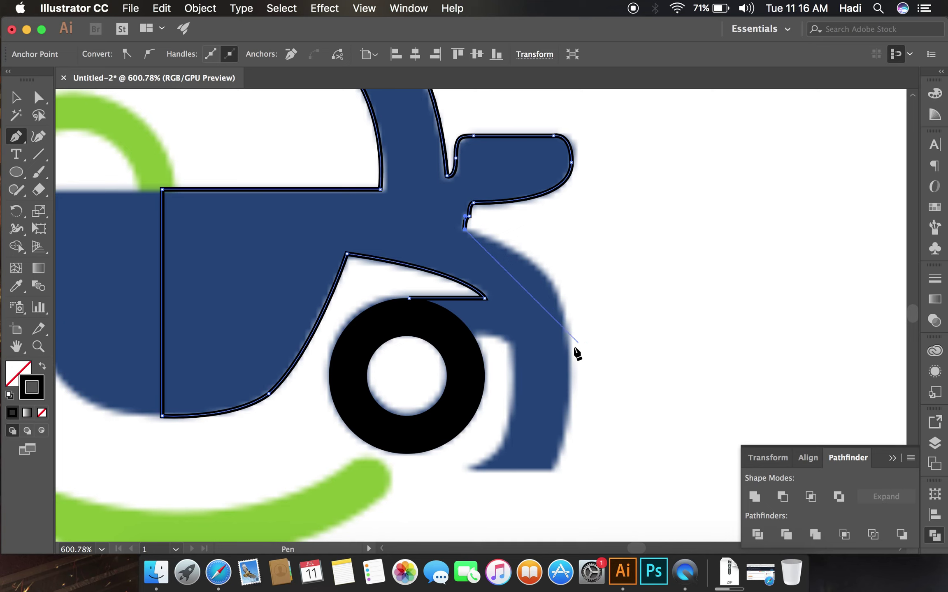
left_click_drag(572, 349, 571, 455)
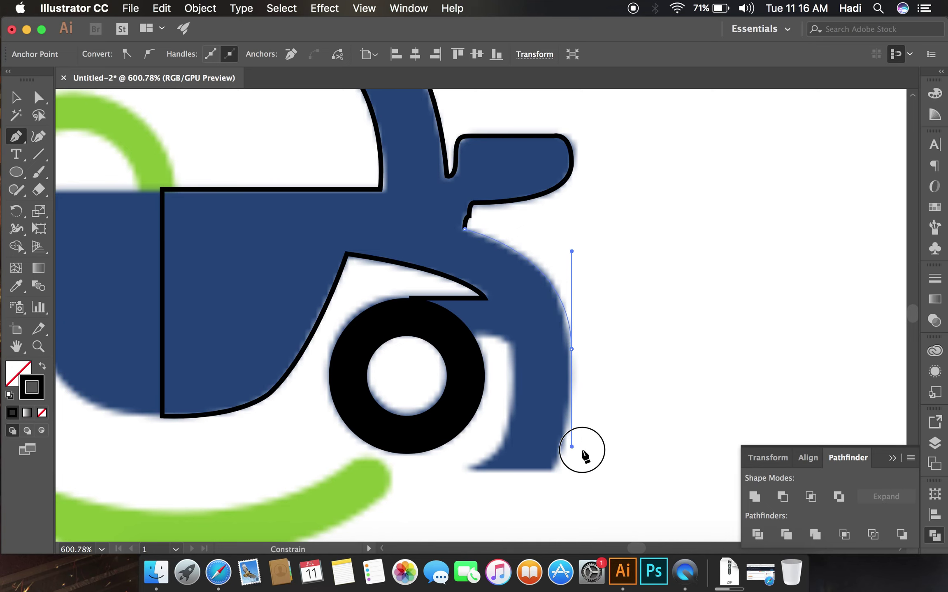
scroll(554, 442, "down", 4)
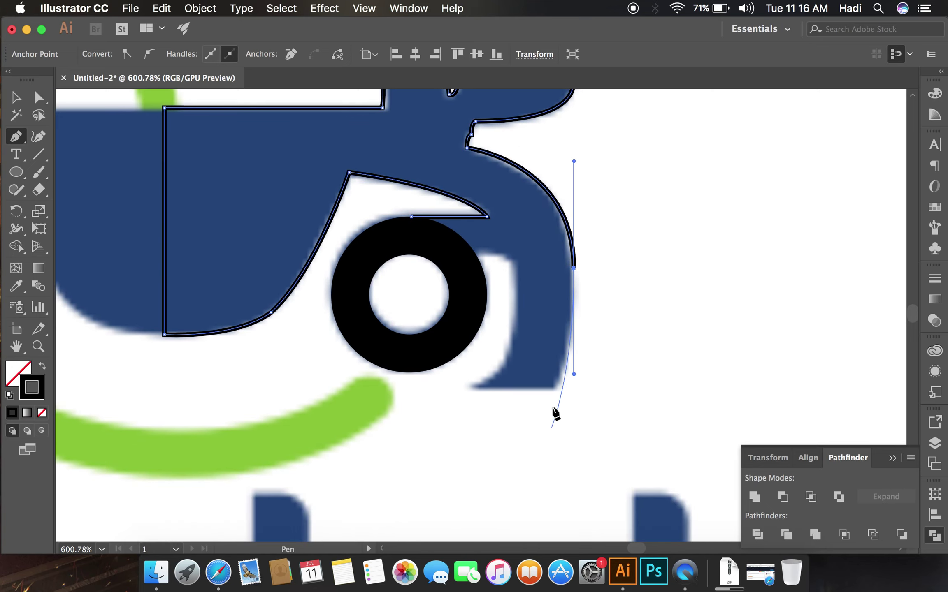
left_click(555, 388)
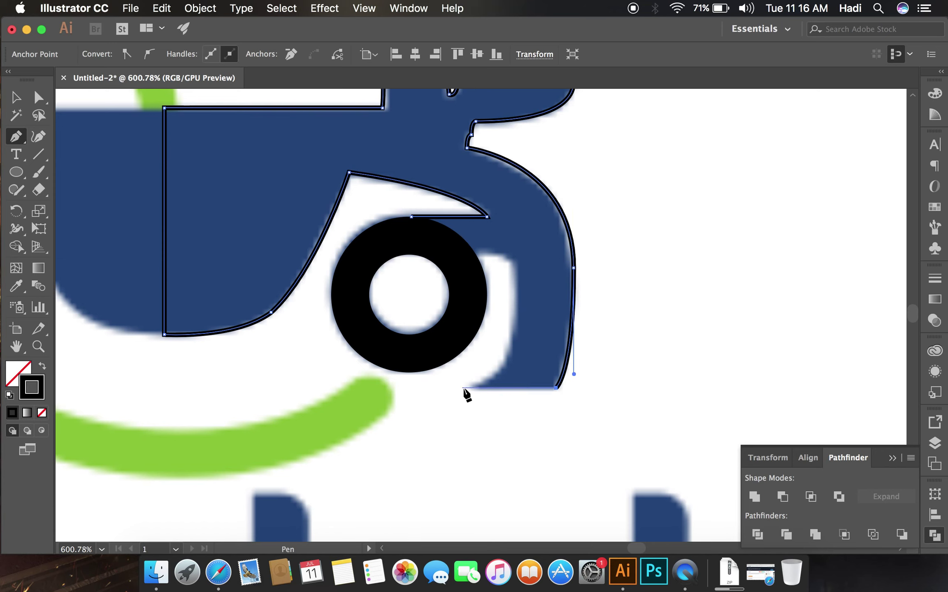
left_click(466, 388)
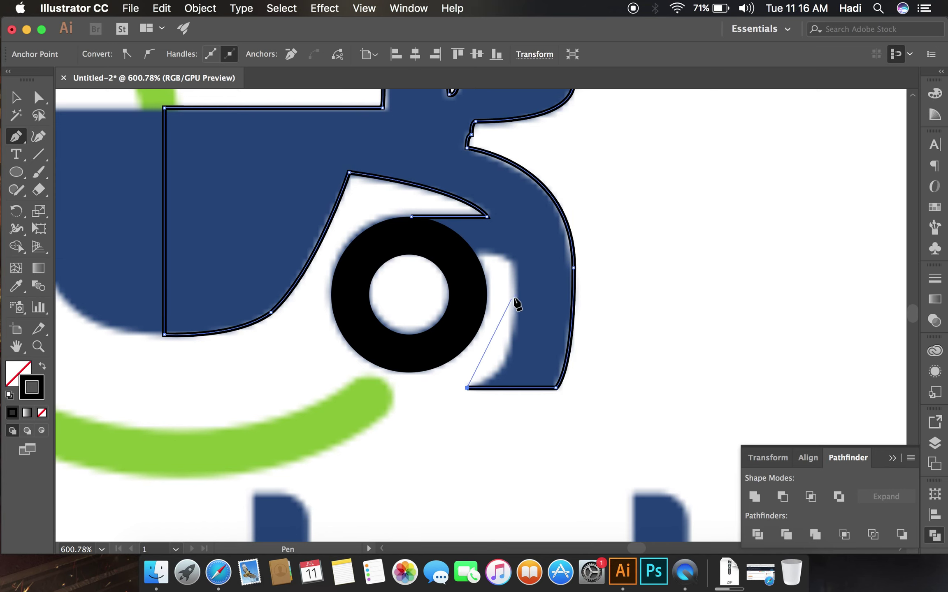
Trace the inner wheel arch to the wheel ring and close the path at its start
left_click_drag(515, 299, 516, 210)
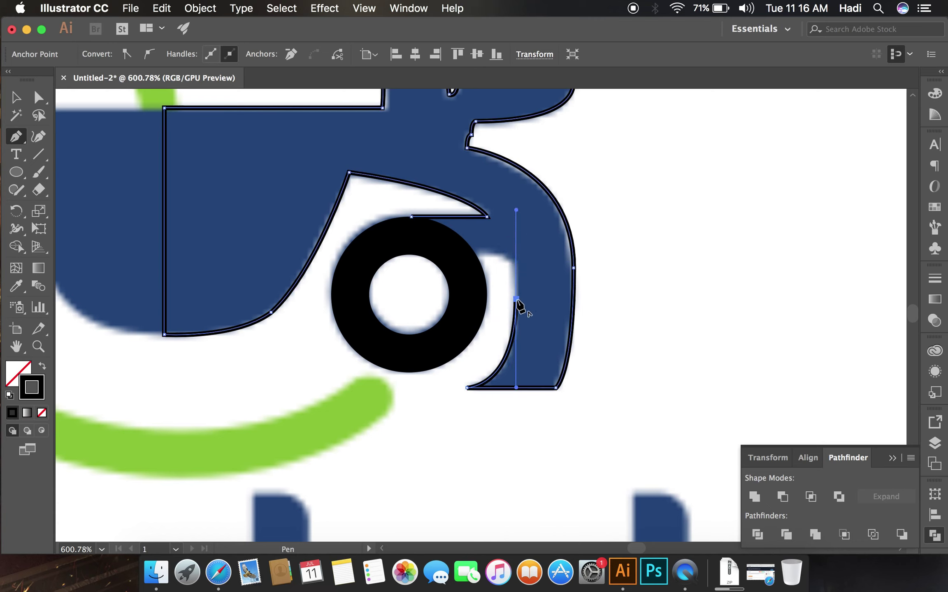
left_click(477, 257)
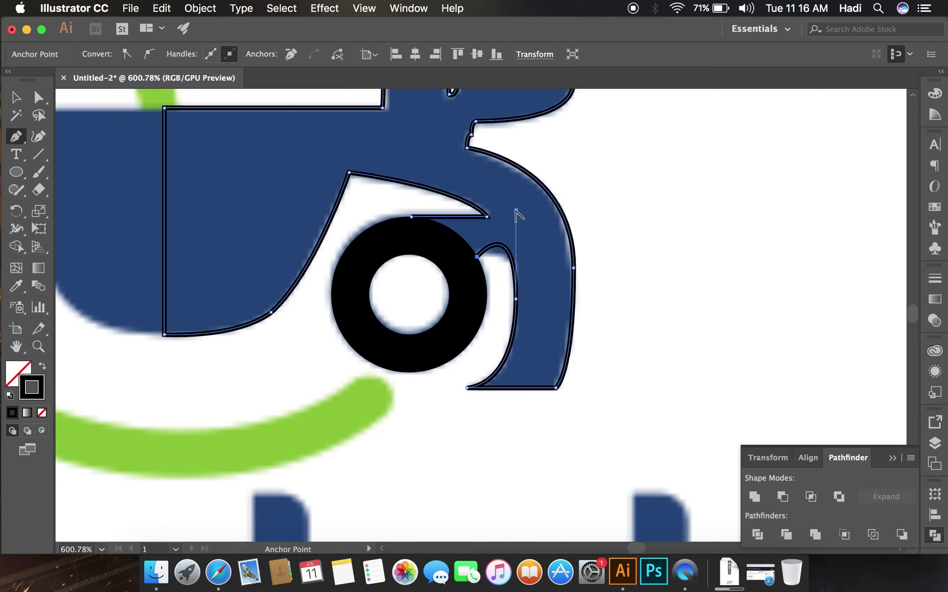
mouse_move(517, 211)
left_mouse_down()
mouse_move(520, 236)
mouse_move(516, 214)
left_mouse_up()
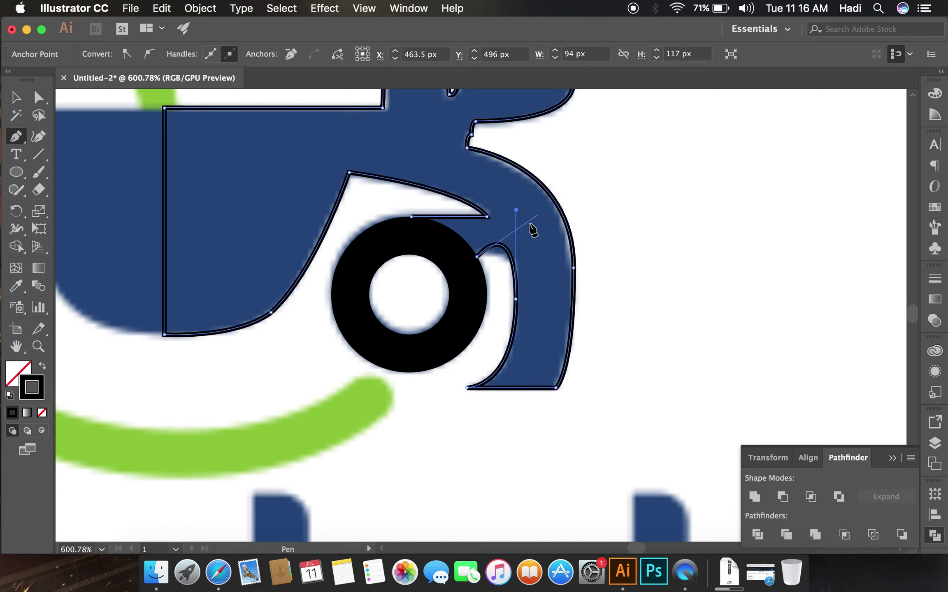
left_click_drag(516, 210, 517, 237)
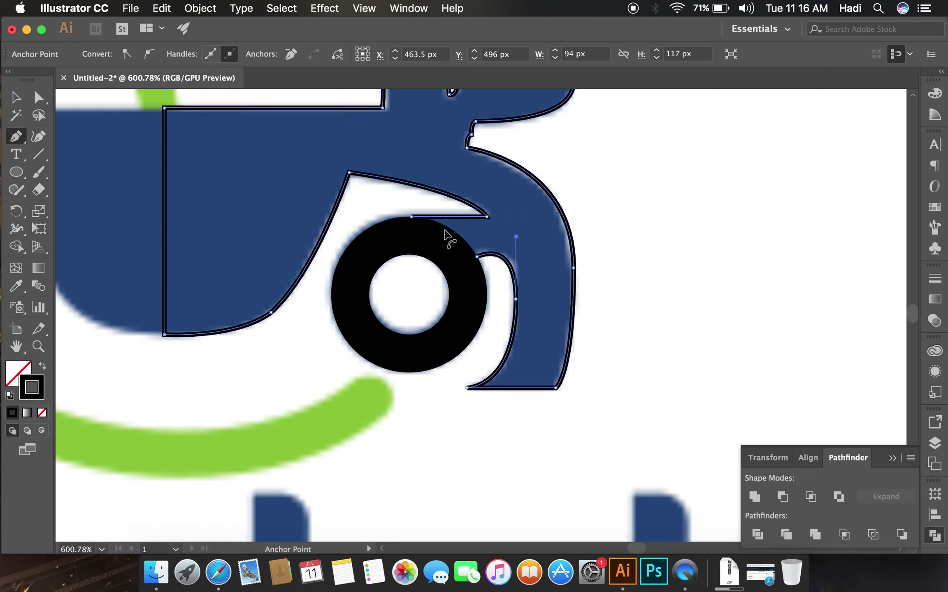
left_click(476, 257)
left_click(412, 217)
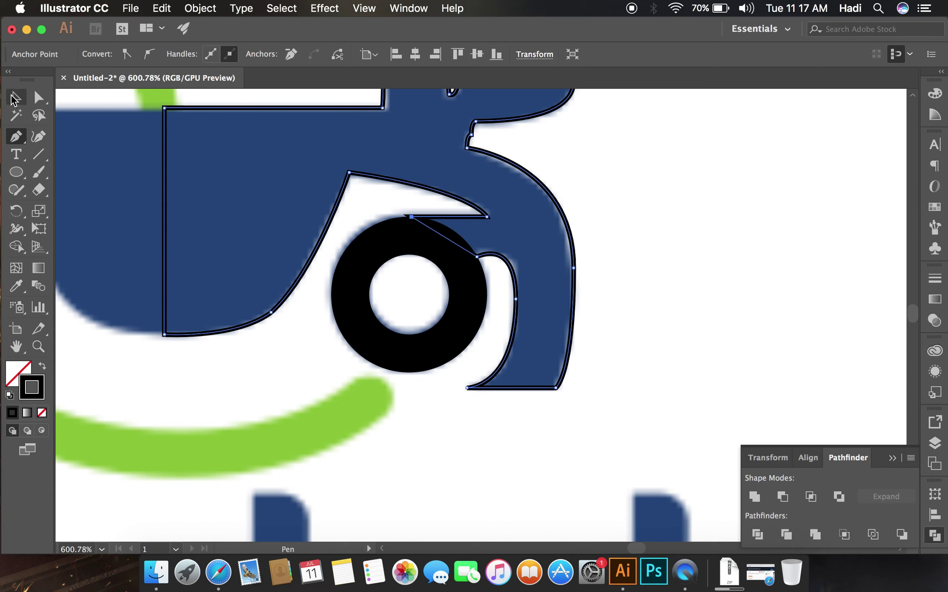
left_click(16, 97)
Fill the traced body black and merge it with the right wheel ring using Shape Builder
left_click(375, 177)
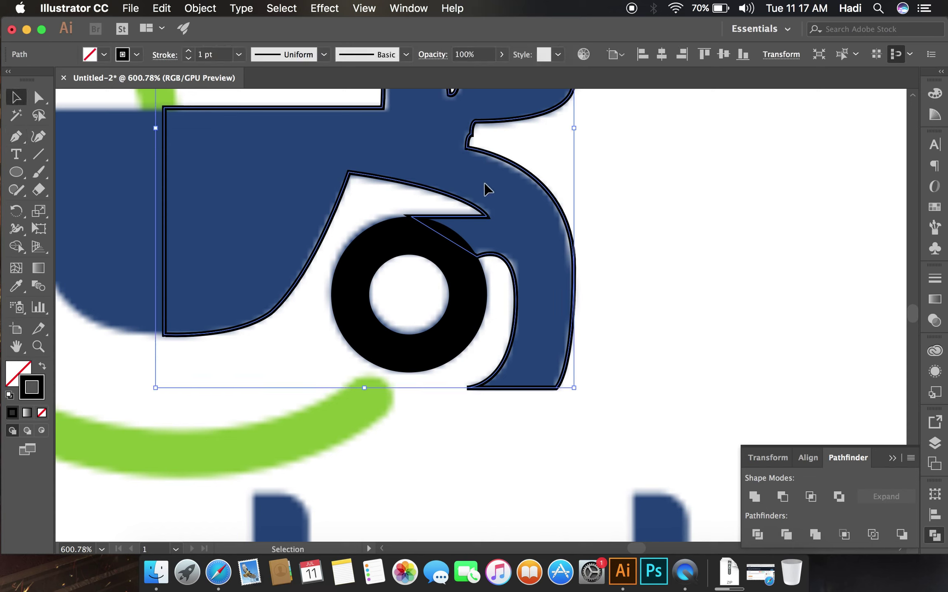
left_click(43, 367)
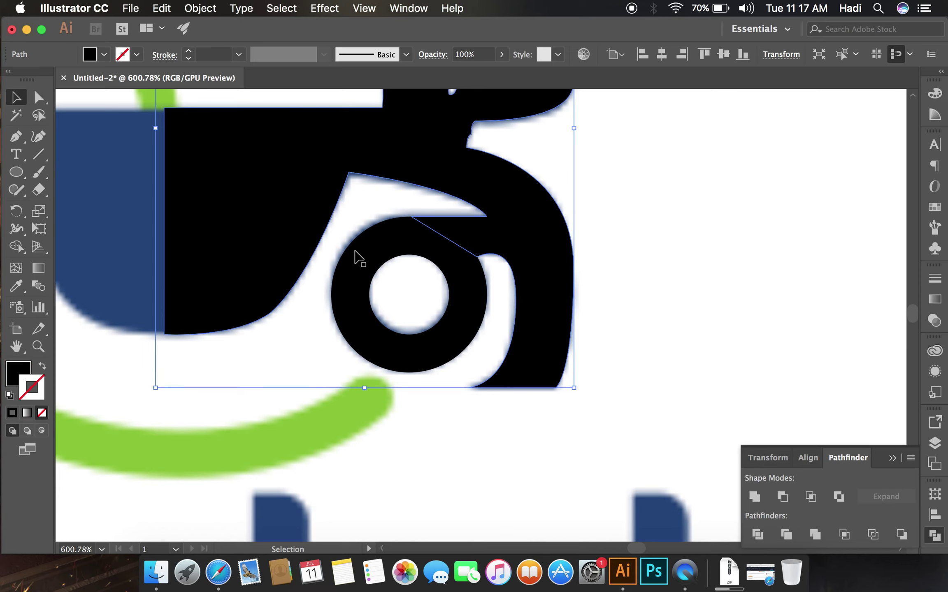
left_click(404, 251, "shift")
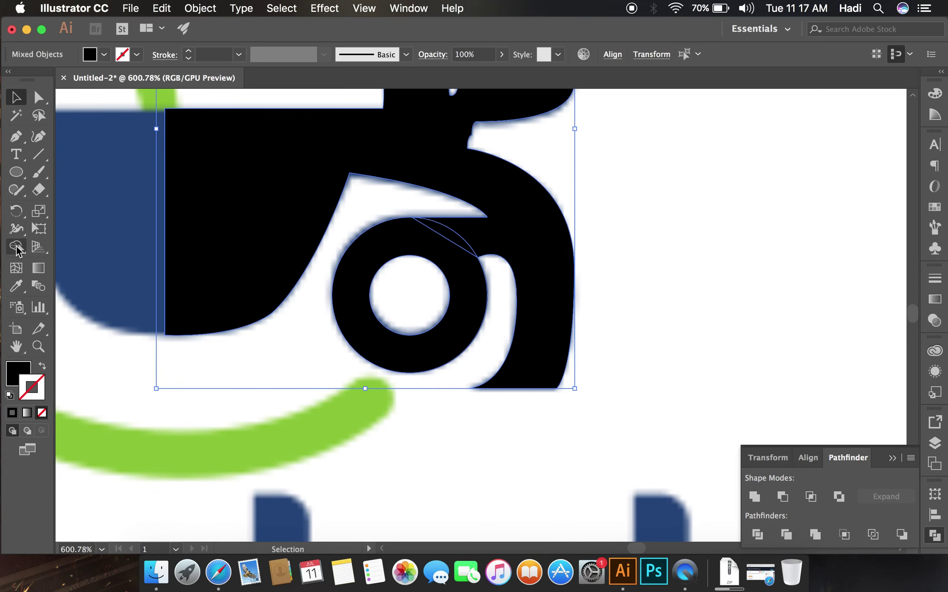
left_click(17, 247)
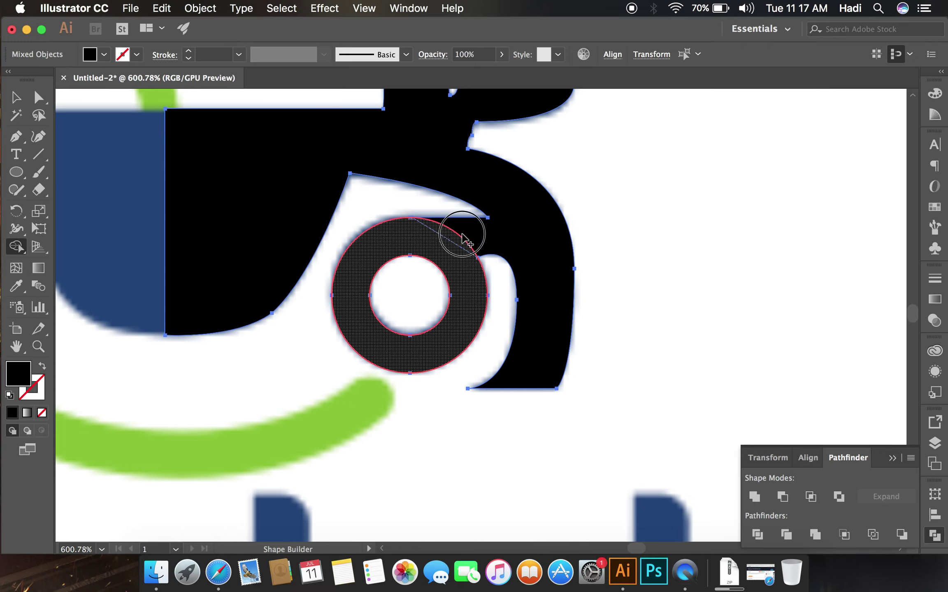
left_click_drag(462, 235, 560, 203)
scroll(481, 204, "up", 5)
scroll(481, 204, "left", 4)
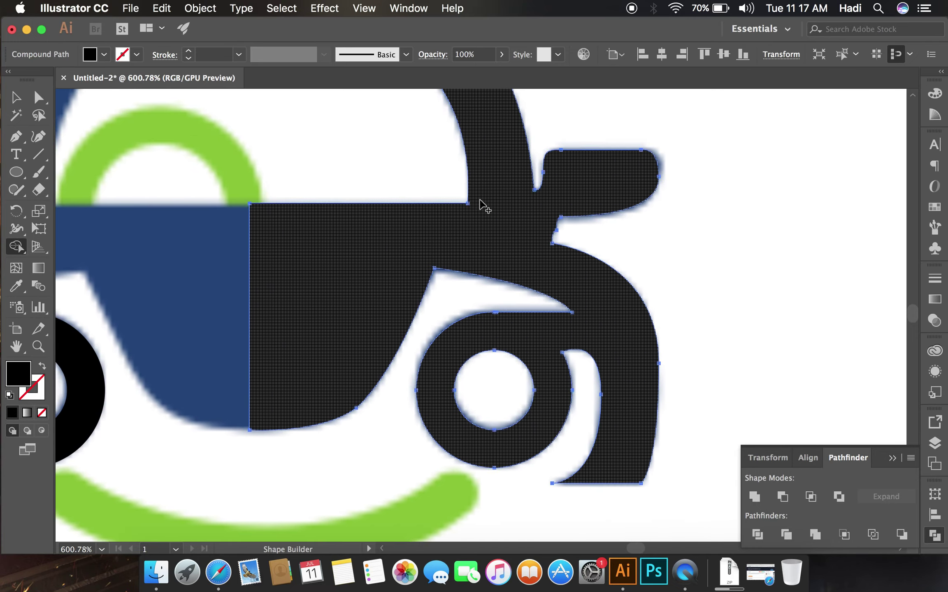
scroll(481, 204, "down", 3)
scroll(542, 254, "down", 4)
scroll(541, 254, "up", 5)
scroll(570, 275, "up", 4)
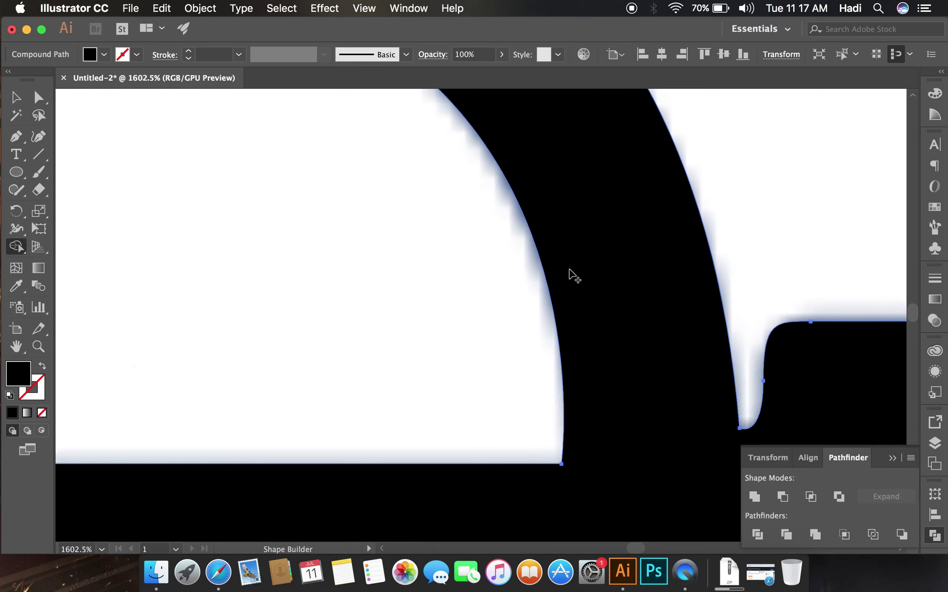
scroll(572, 275, "down", 4)
scroll(572, 275, "right", 4)
scroll(571, 274, "down", 3)
scroll(572, 275, "right", 2)
key("a")
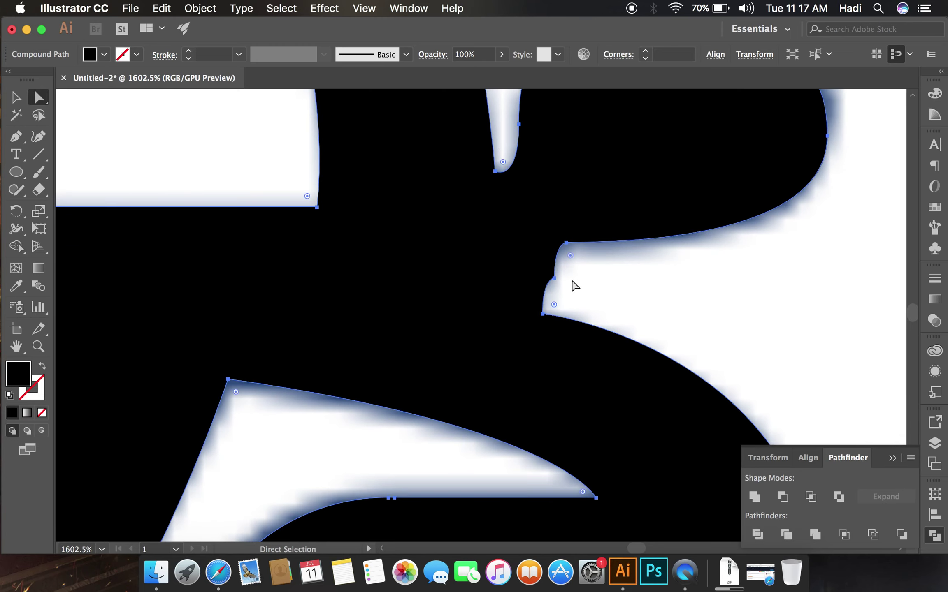
left_click(580, 283)
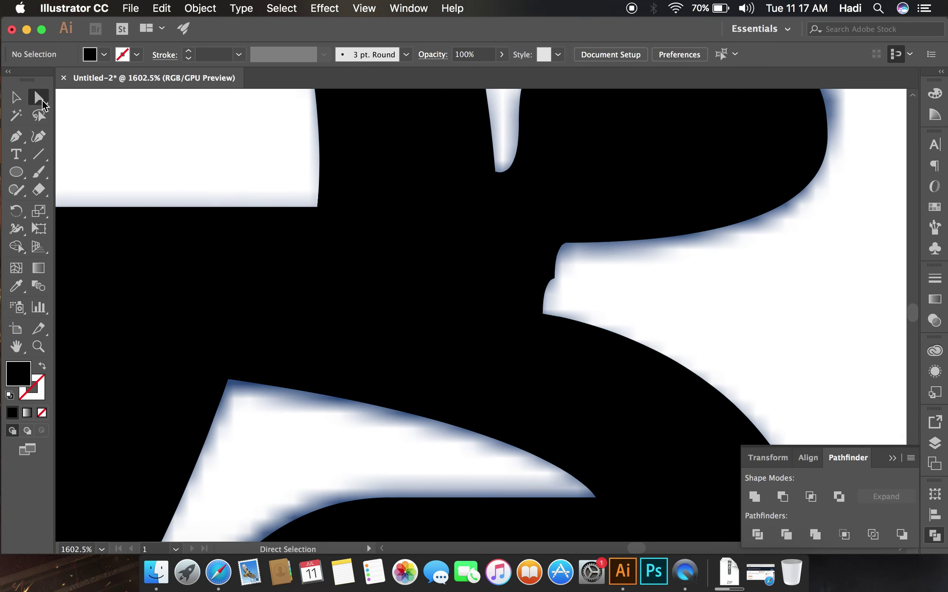
left_click(554, 278)
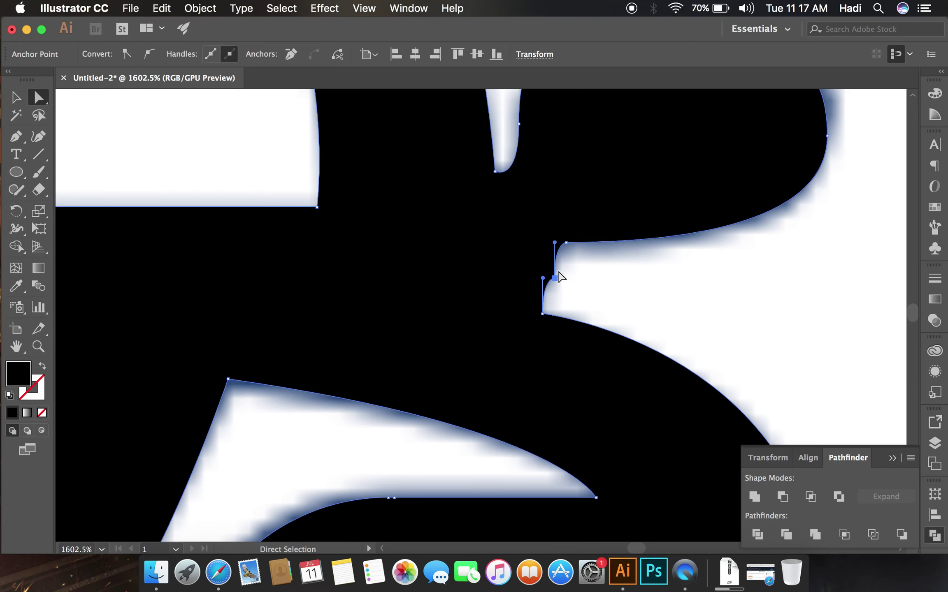
scroll(544, 271, "up", 2)
scroll(544, 271, "down", 3)
scroll(545, 272, "down", 4)
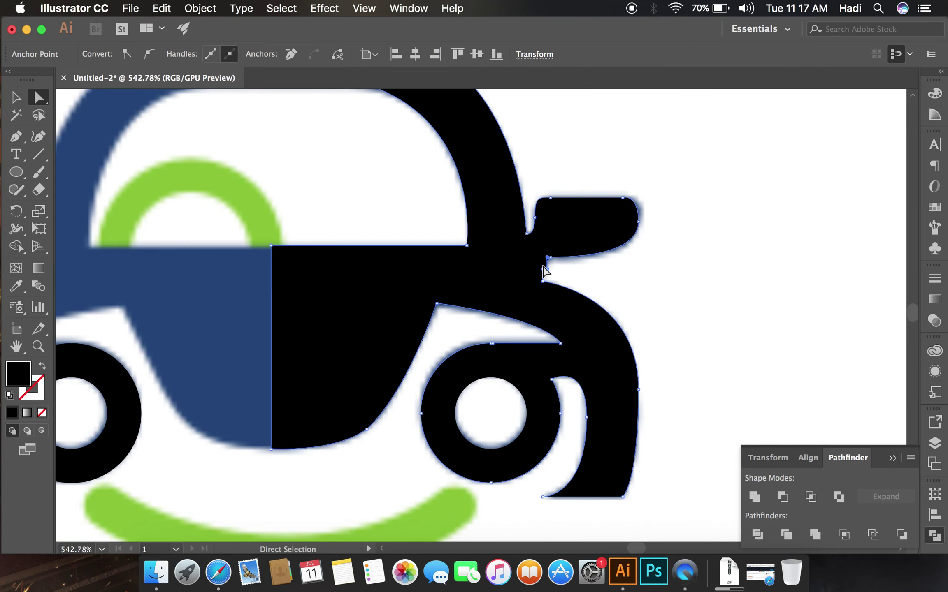
scroll(545, 272, "up", 1)
scroll(545, 272, "up", 3)
scroll(545, 272, "up", 3)
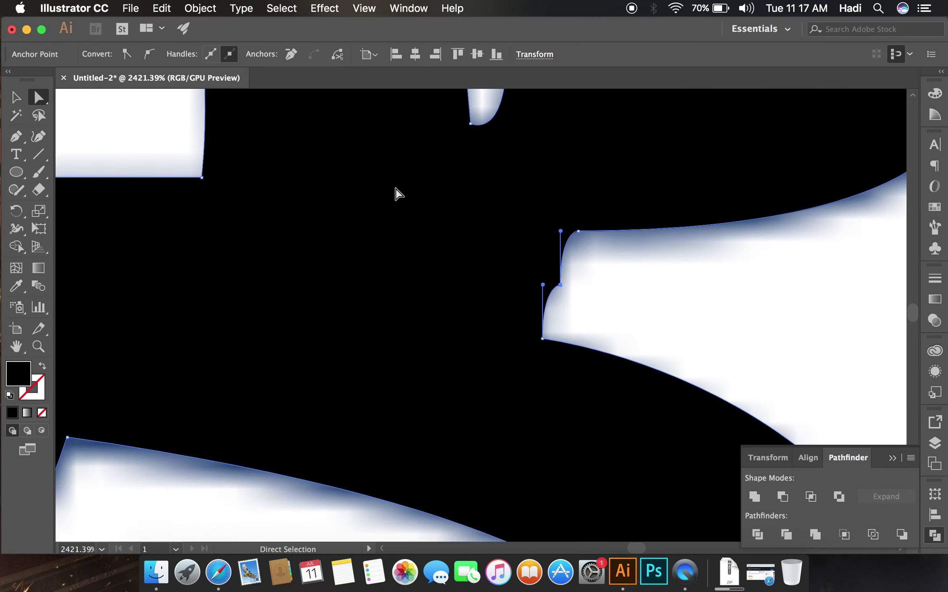
left_click(568, 297)
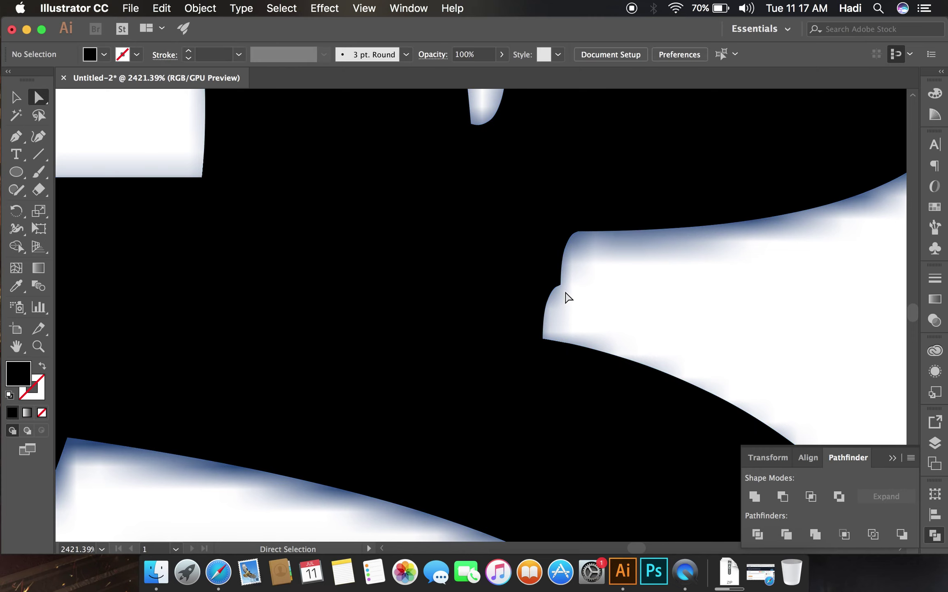
left_click(561, 286)
key("v")
scroll(371, 323, "down", 1)
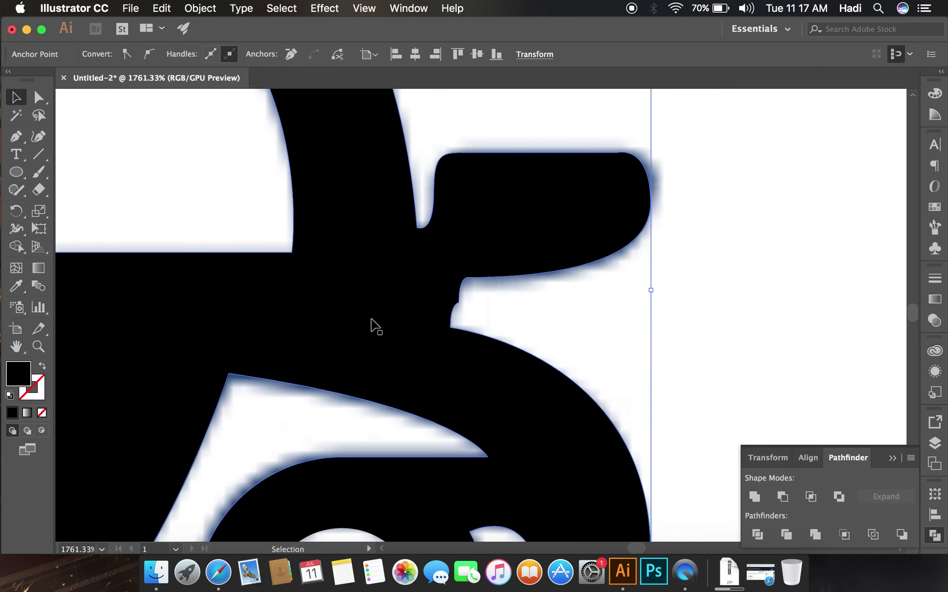
Select the black right half and set the Reflect tool's origin at the top-centre anchor
scroll(371, 320, "down", 2)
scroll(371, 319, "down", 2)
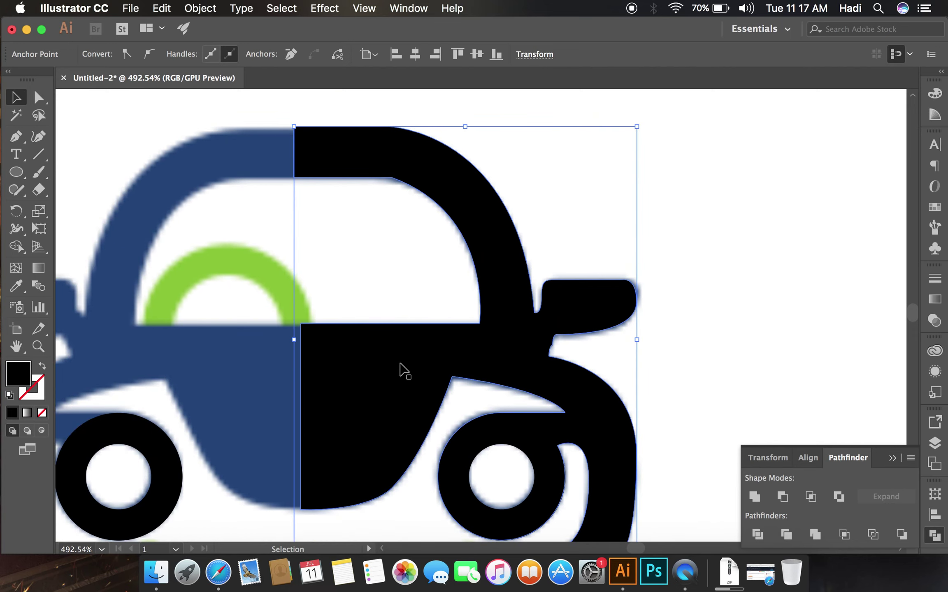
scroll(395, 375, "down", 2)
scroll(394, 377, "down", 2)
scroll(397, 313, "up", 4)
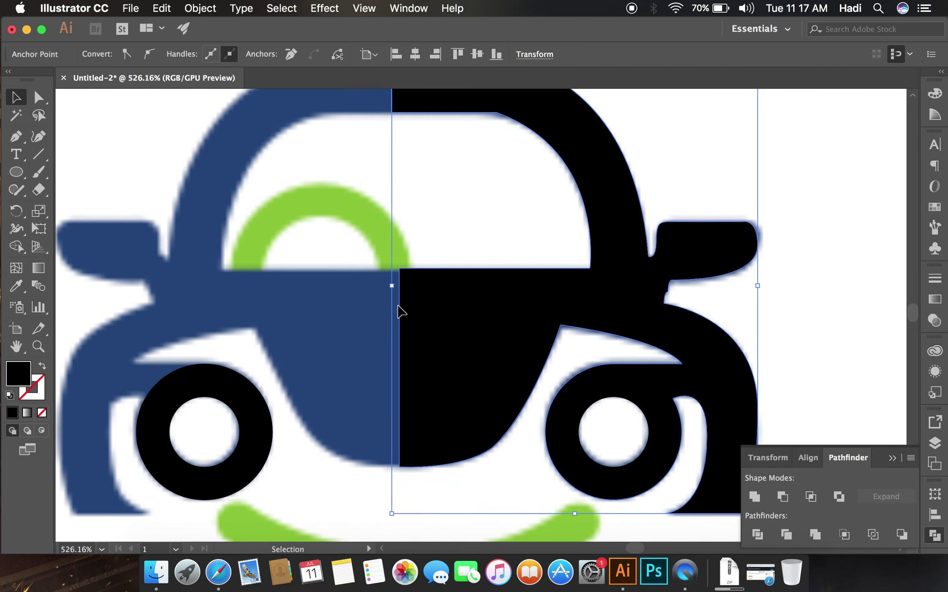
left_click(400, 272)
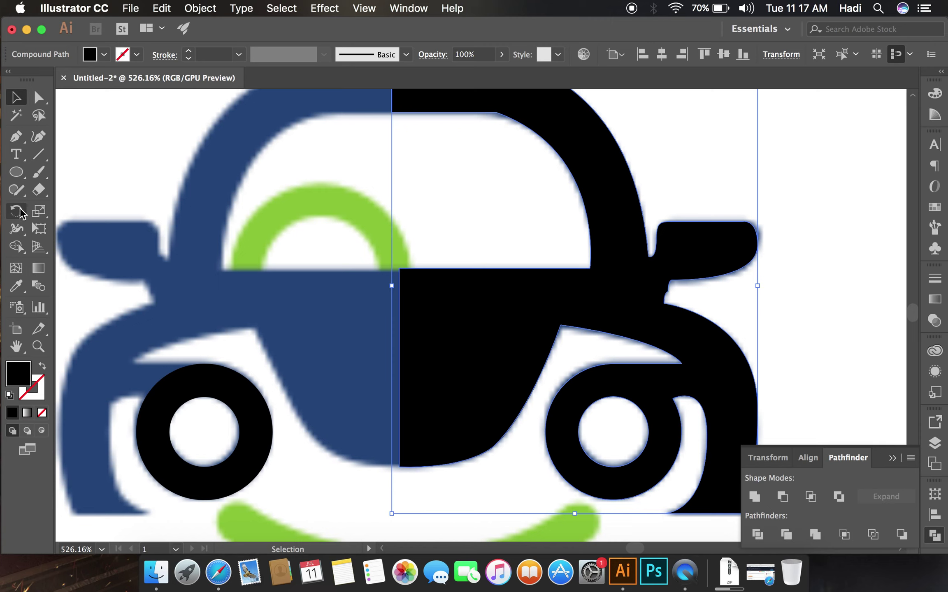
key("o")
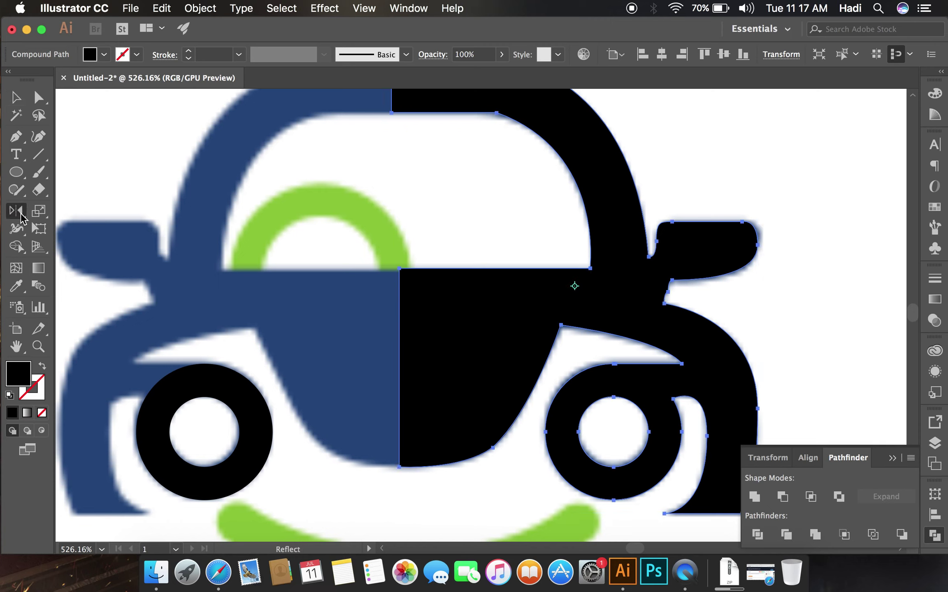
left_click_drag(21, 217, 70, 230)
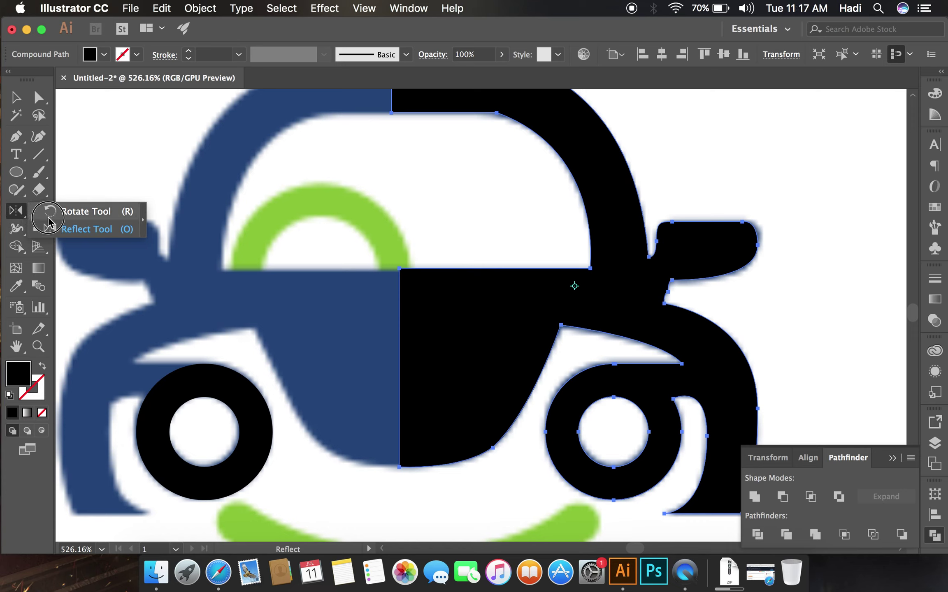
left_click_drag(70, 230, 69, 230)
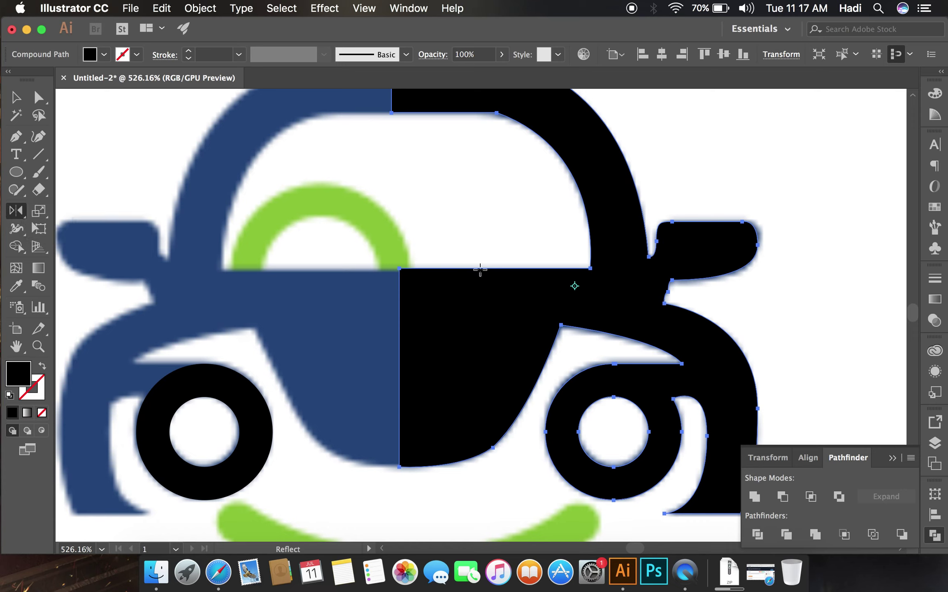
left_click(399, 268, "alt")
Reflect a copy of the black half across the vertical axis onto the left side
mouse_move(666, 146)
left_mouse_down()
mouse_move(409, 197)
mouse_move(190, 197)
mouse_move(525, 167)
mouse_move(598, 142)
left_mouse_up()
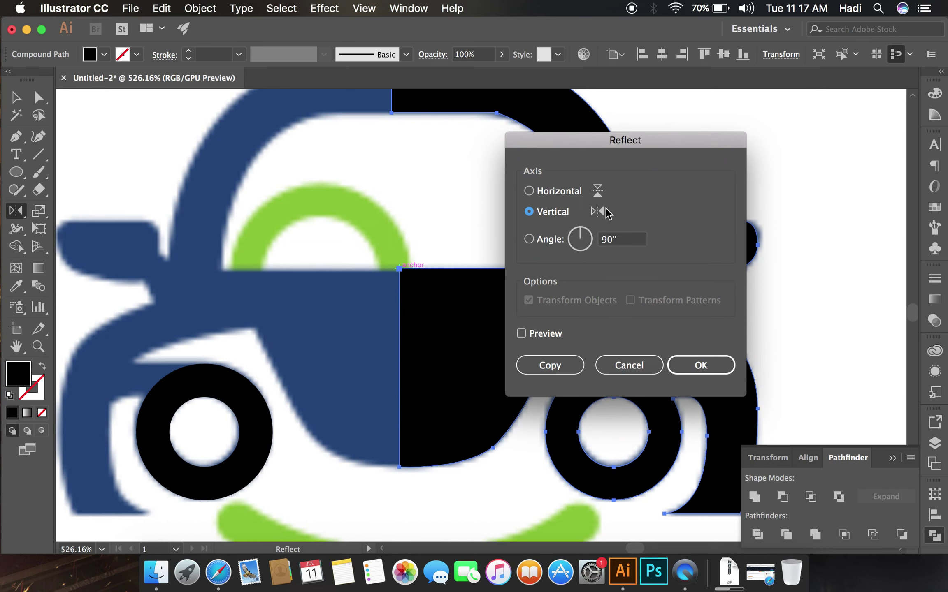
left_click(538, 368)
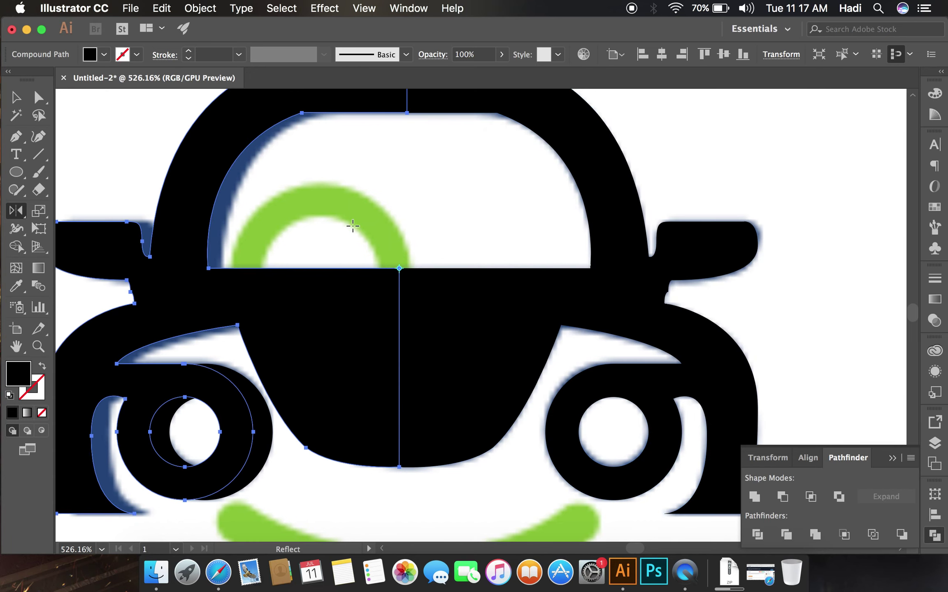
left_click(16, 97)
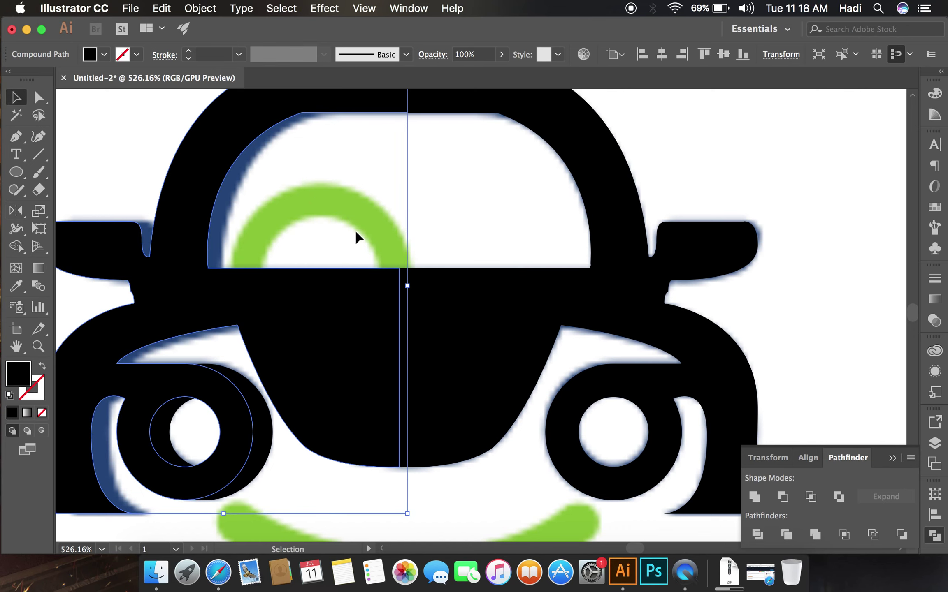
Unite both black halves and the roof seam pieces into one body with Shape Builder
left_click(362, 240)
left_click_drag(413, 281, 438, 300)
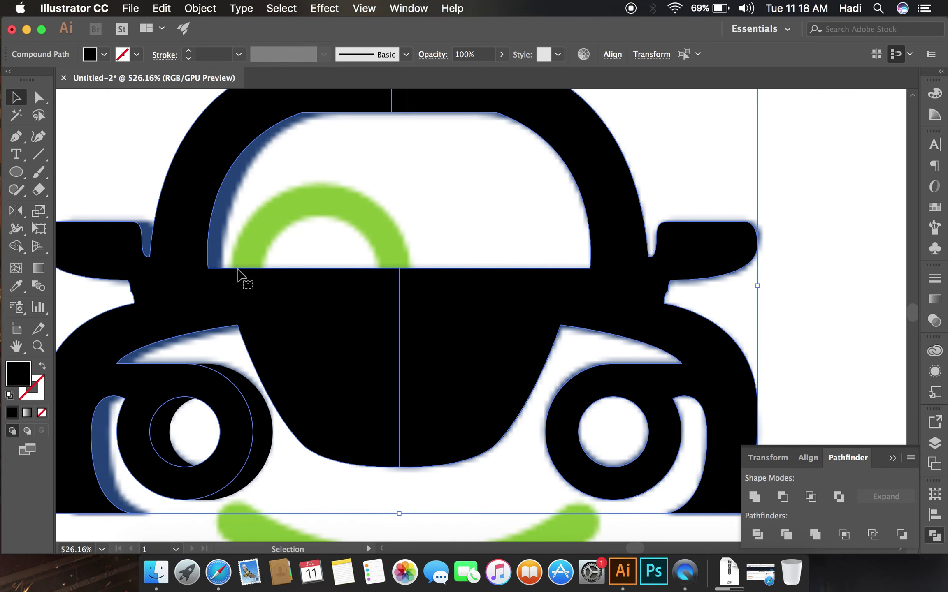
left_click(17, 247)
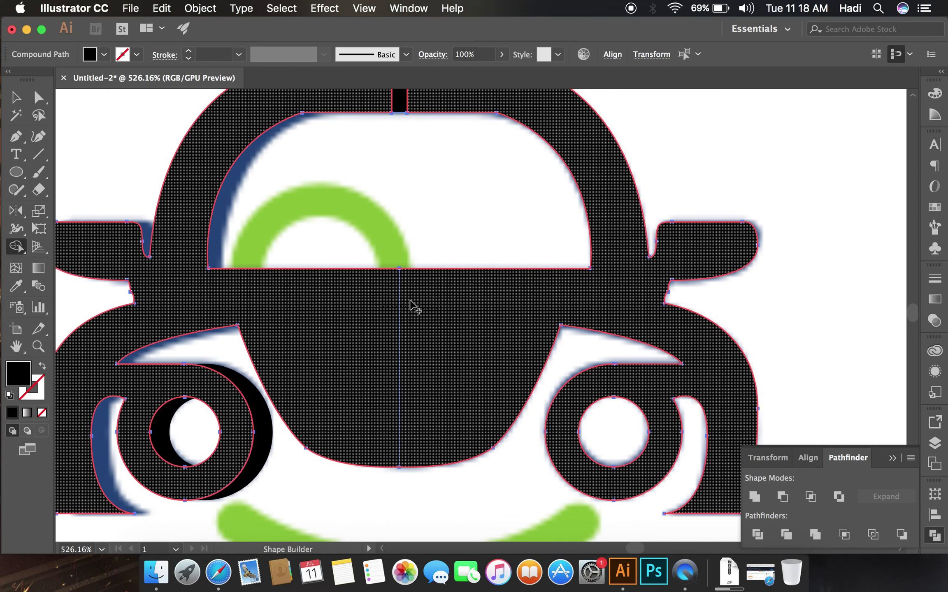
left_click_drag(442, 316, 411, 307)
scroll(451, 228, "up", 3)
scroll(437, 205, "up", 3)
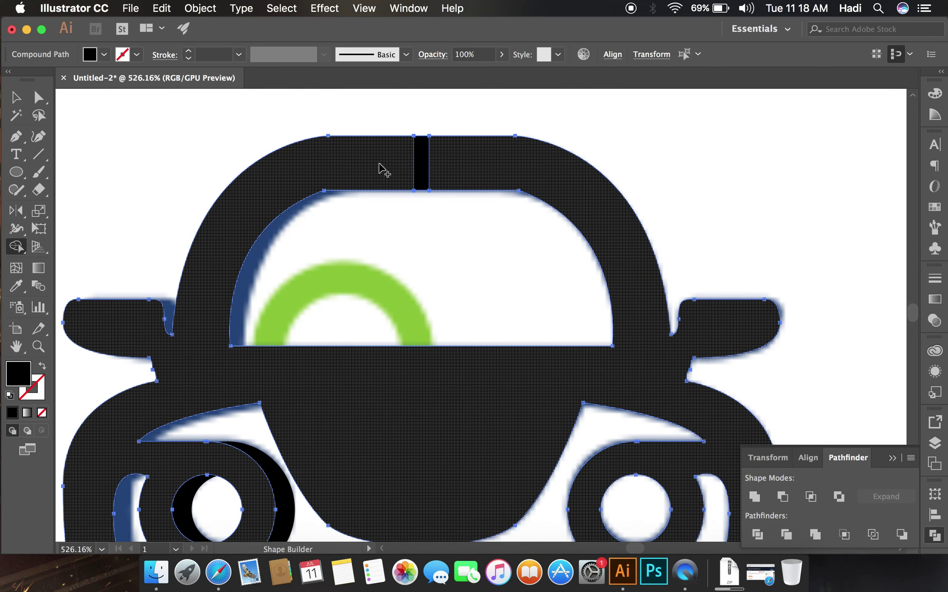
left_click(475, 163)
key("v")
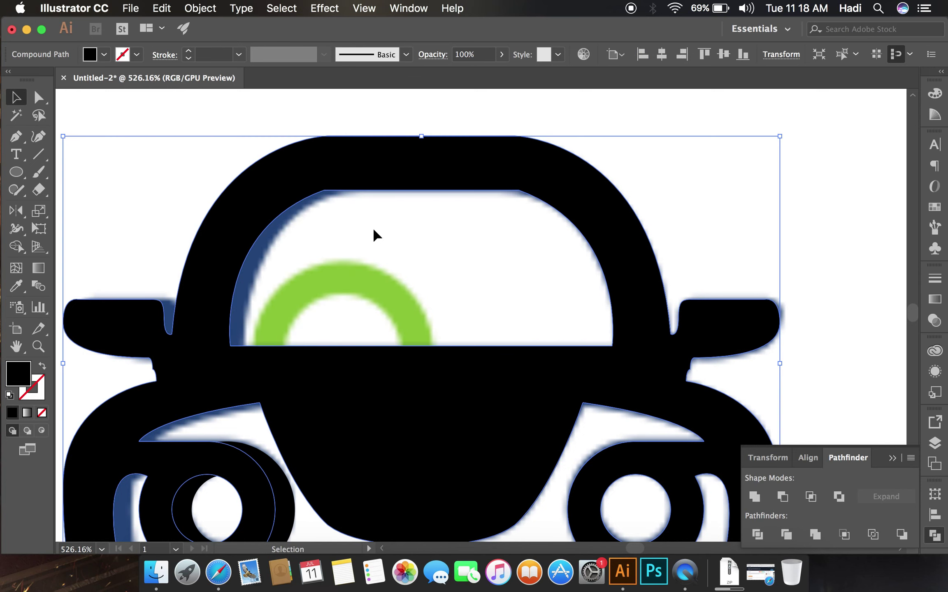
scroll(372, 227, "down", 5)
scroll(372, 226, "down", 2)
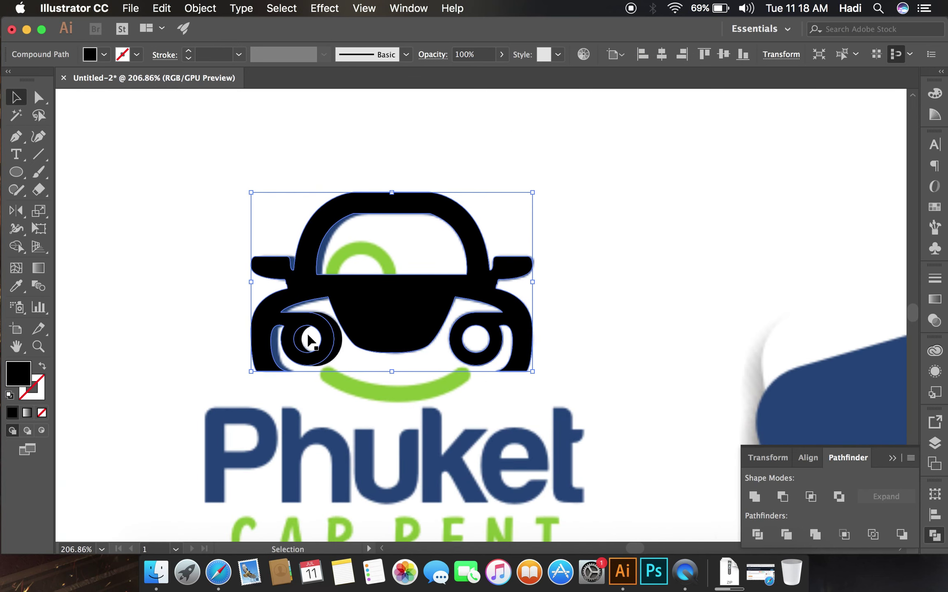
Move the left wheel ring onto its inner circle and select the black car shape
left_click_drag(308, 340, 342, 346)
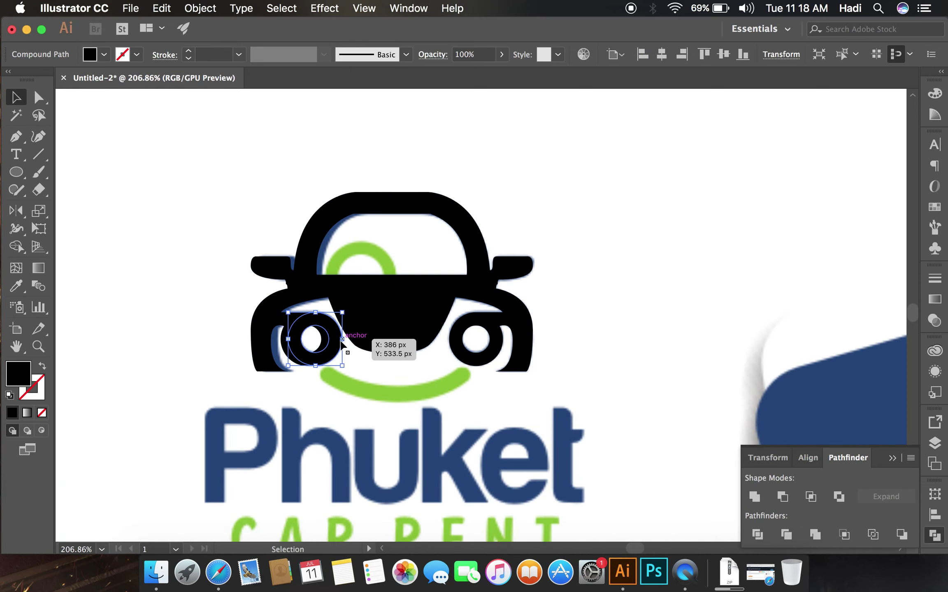
left_click(349, 350)
scroll(407, 360, "down", 3)
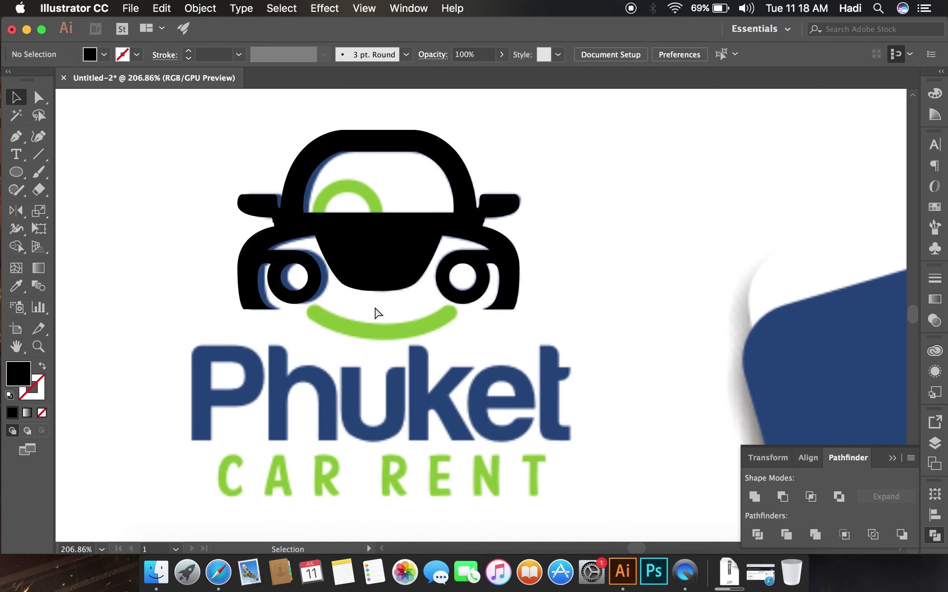
left_click(387, 296)
Undo the mirroring so only the black right half remains, and reselect it
key("ctrl+z")
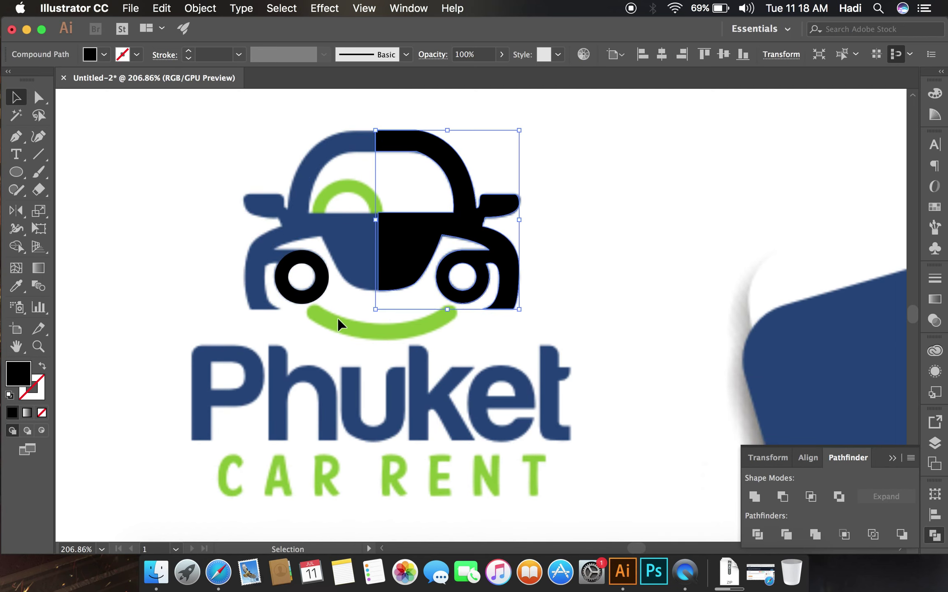
left_click(354, 247)
left_click(410, 234)
key("o")
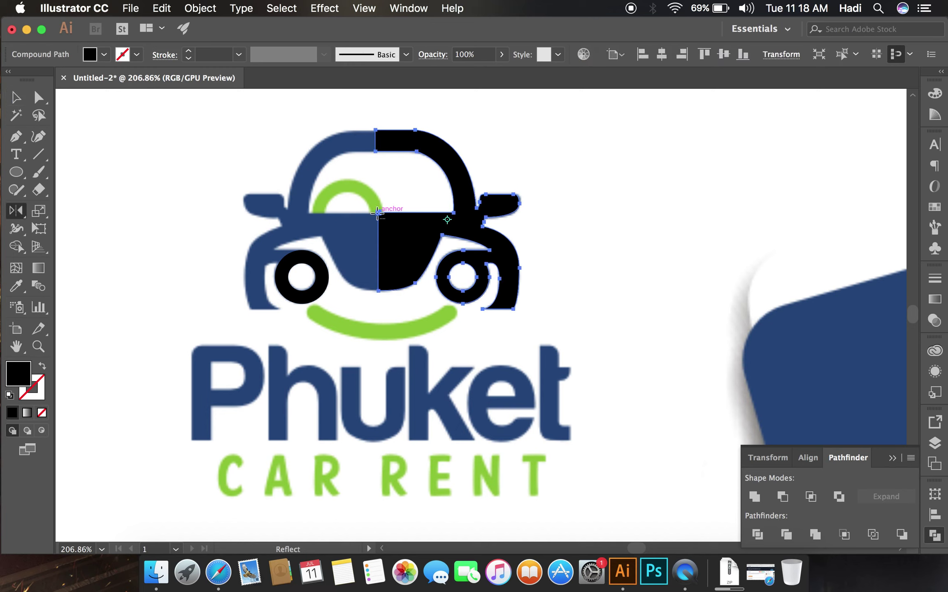
Mirror a copy of the right half about its top-centre anchor, butt them together and merge
left_click(378, 212, "alt")
left_click(559, 362)
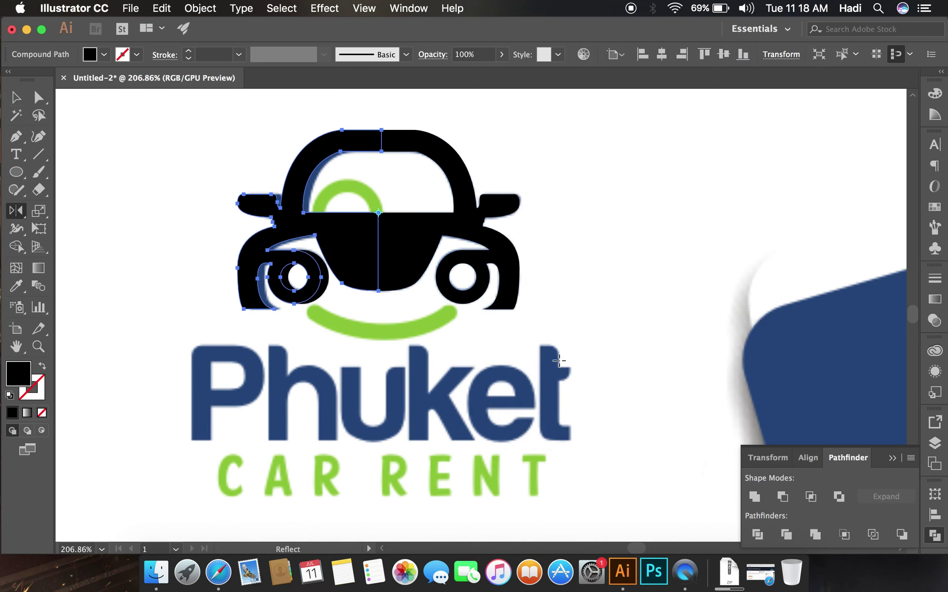
key("v")
left_click_drag(299, 222, 303, 222)
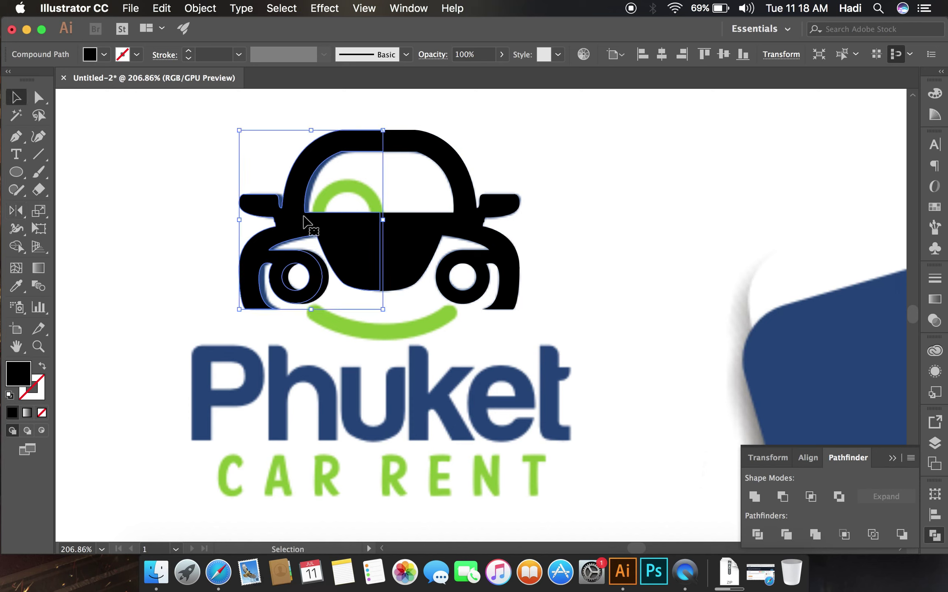
key("Right")
key("Right")
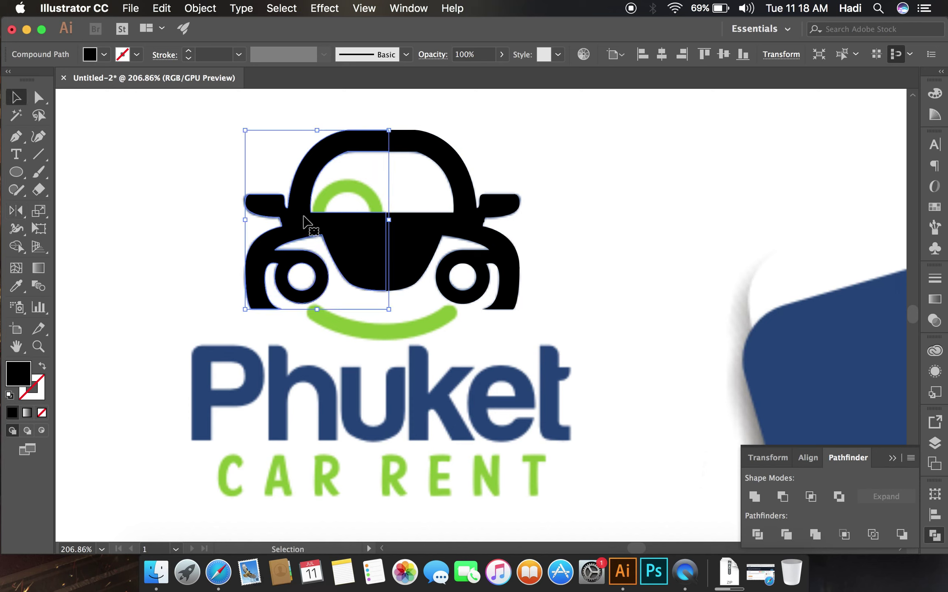
left_click(392, 270, "shift")
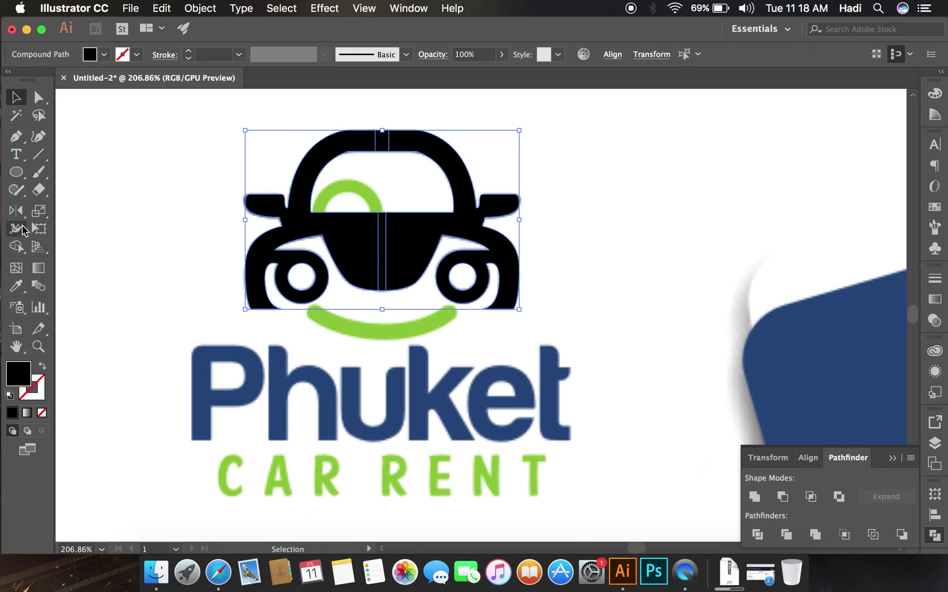
left_click(18, 248)
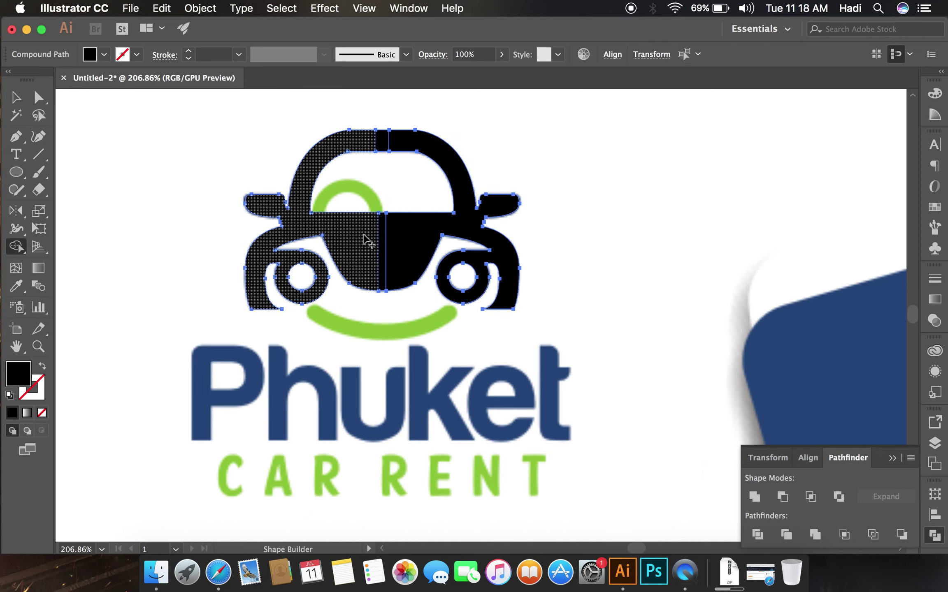
left_click(753, 499)
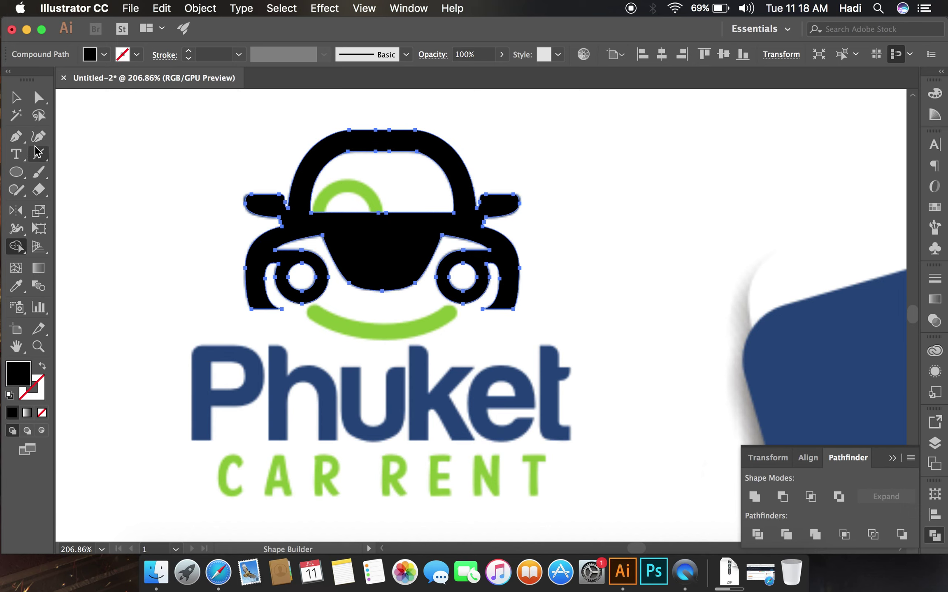
Delete the extra anchor points on the window's bottom-centre and top edge
left_click(15, 136)
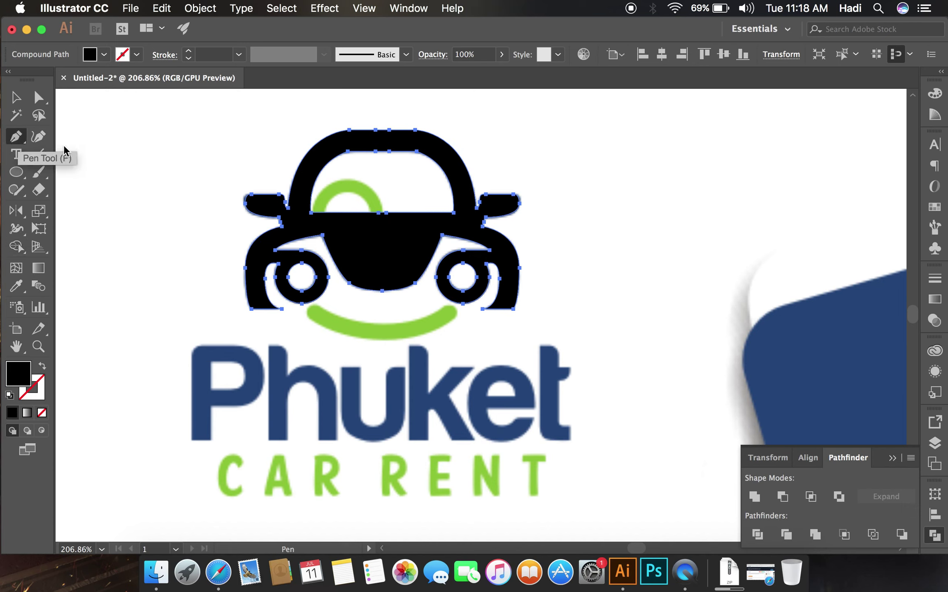
left_click(378, 213)
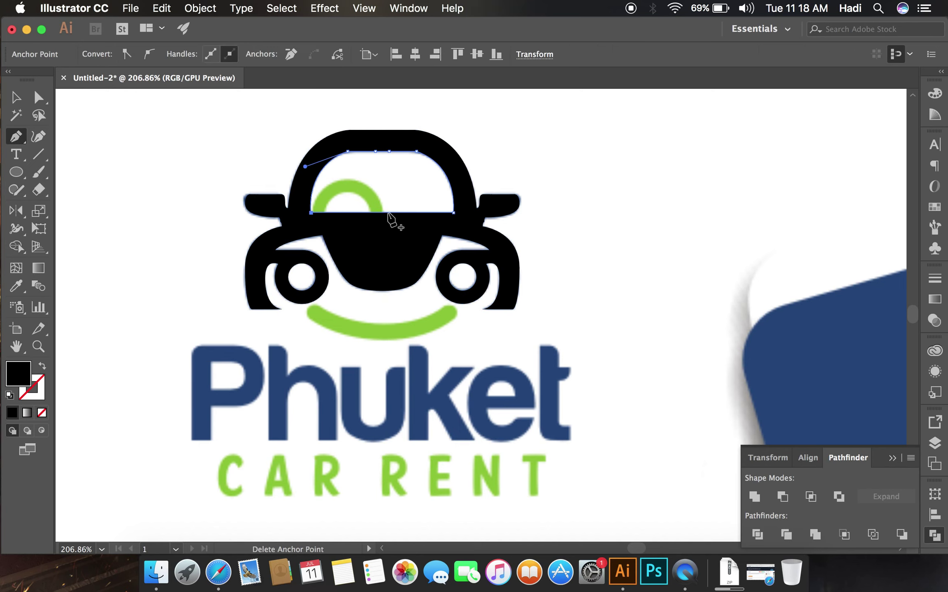
left_click(375, 152)
left_click(390, 152)
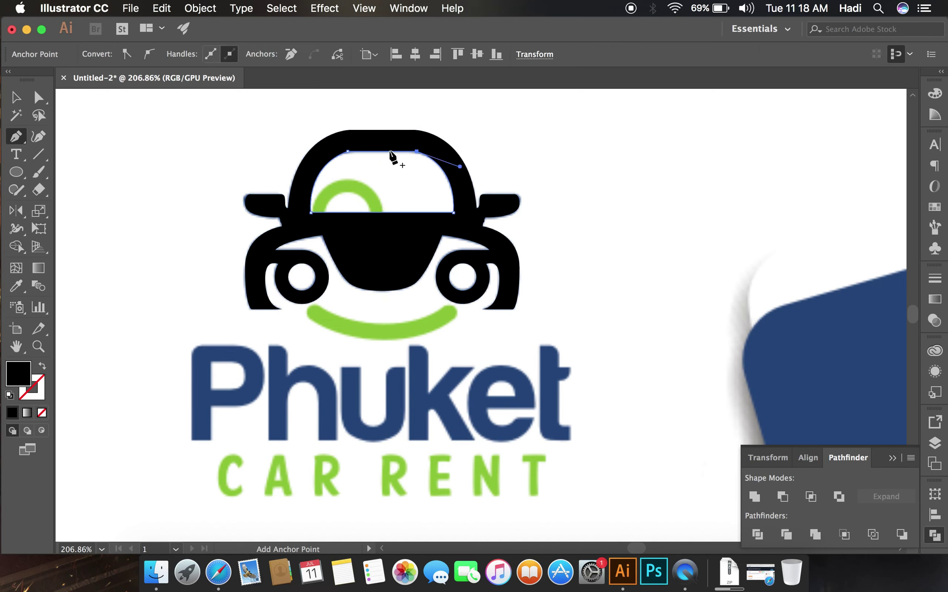
Round the window's top corner anchor to a 0.5 px corner radius
left_click(348, 152, "super")
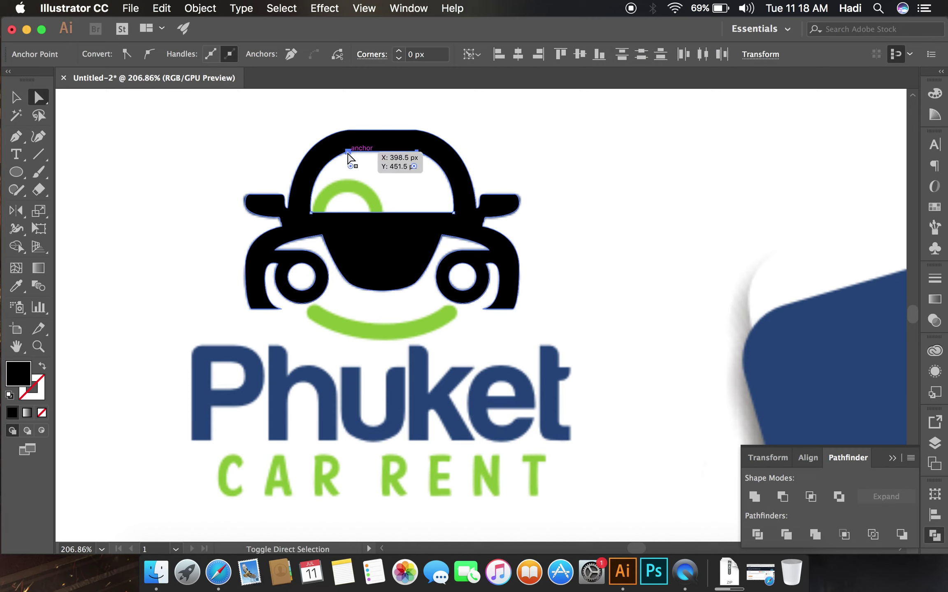
left_click(425, 55)
type("0.5")
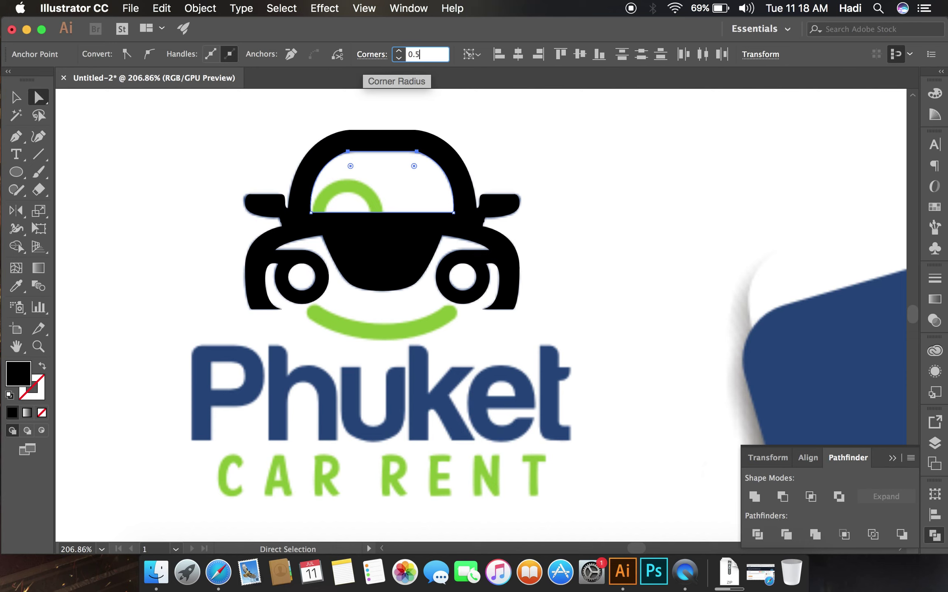
key("Return")
left_click(398, 201)
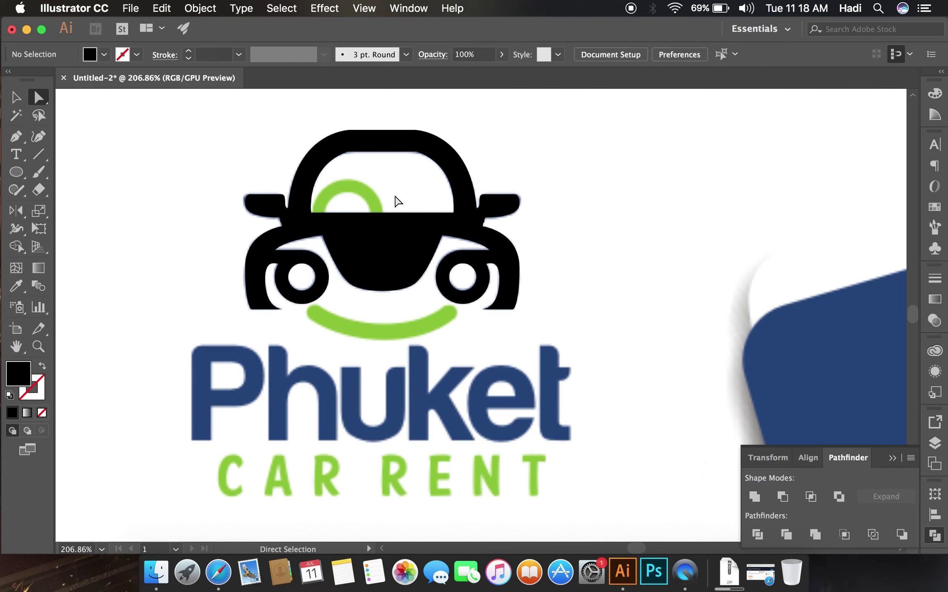
Give the anchors beside the left and right wheels a 1 px corner radius
key("v")
left_click(337, 240)
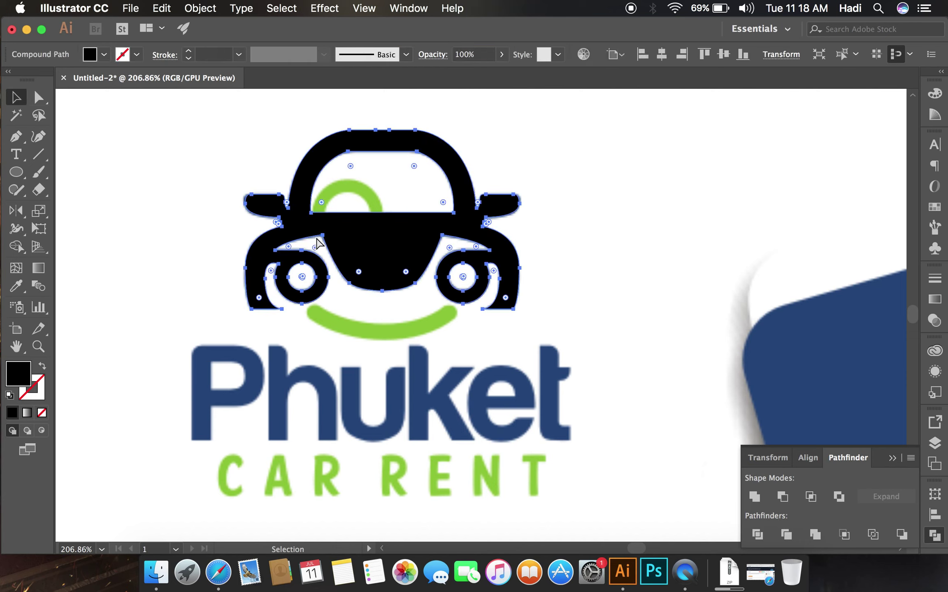
key("a")
left_click(322, 235)
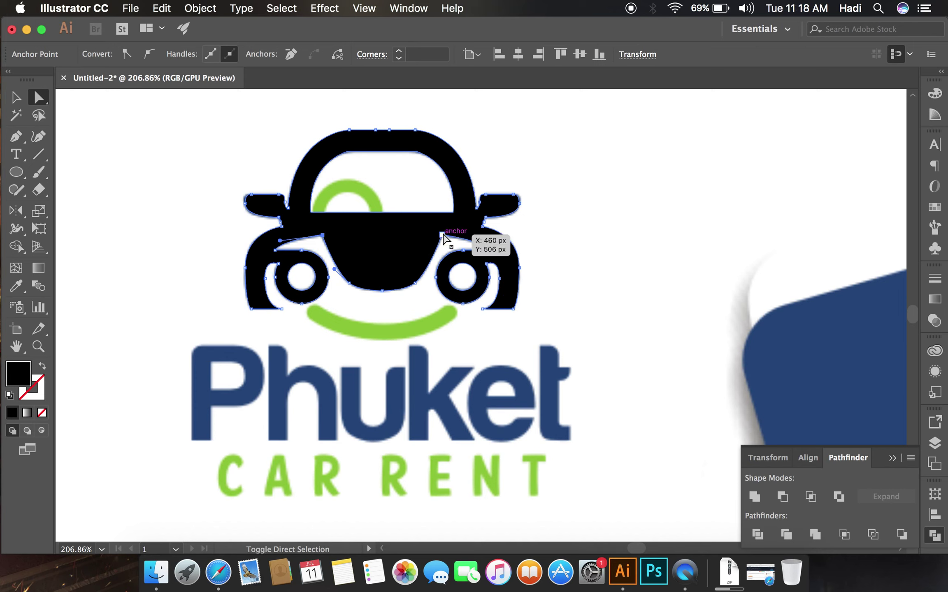
left_click(443, 233, "shift")
left_click(430, 55)
type("1")
key("Return")
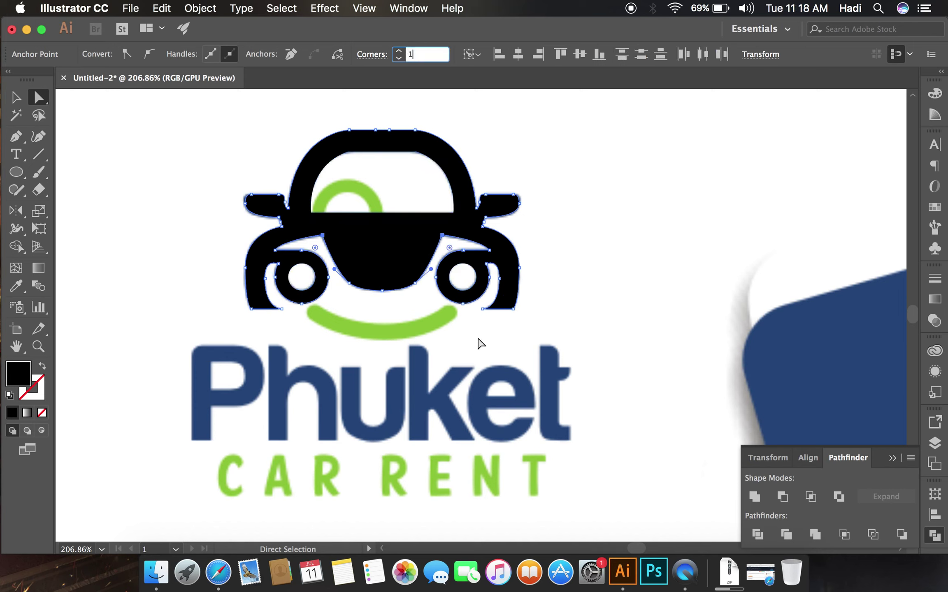
left_click(188, 283)
key("v")
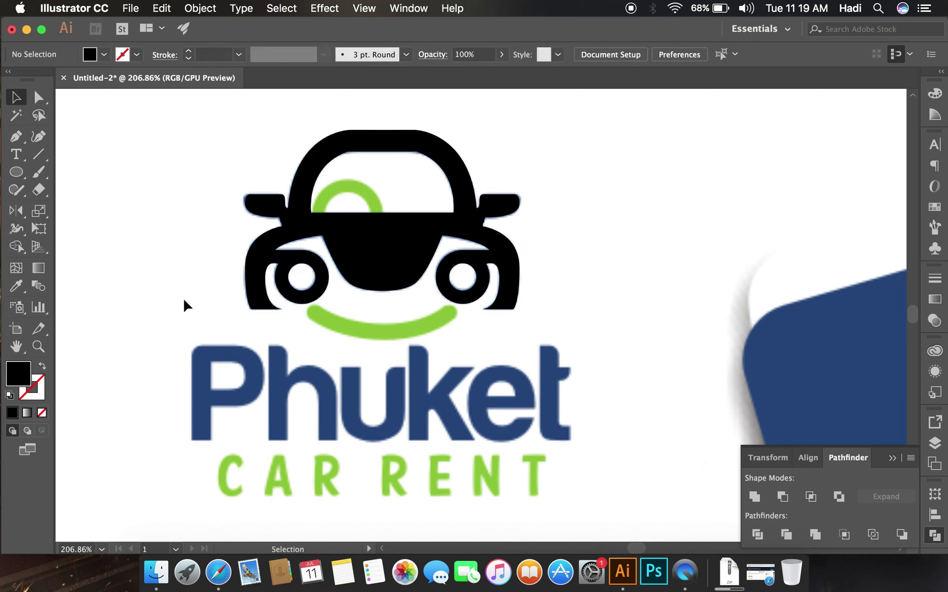
scroll(249, 304, "down", 1)
Draw an unfilled black-outline ellipse across the car's lower half and wheels
scroll(249, 308, "up", 3)
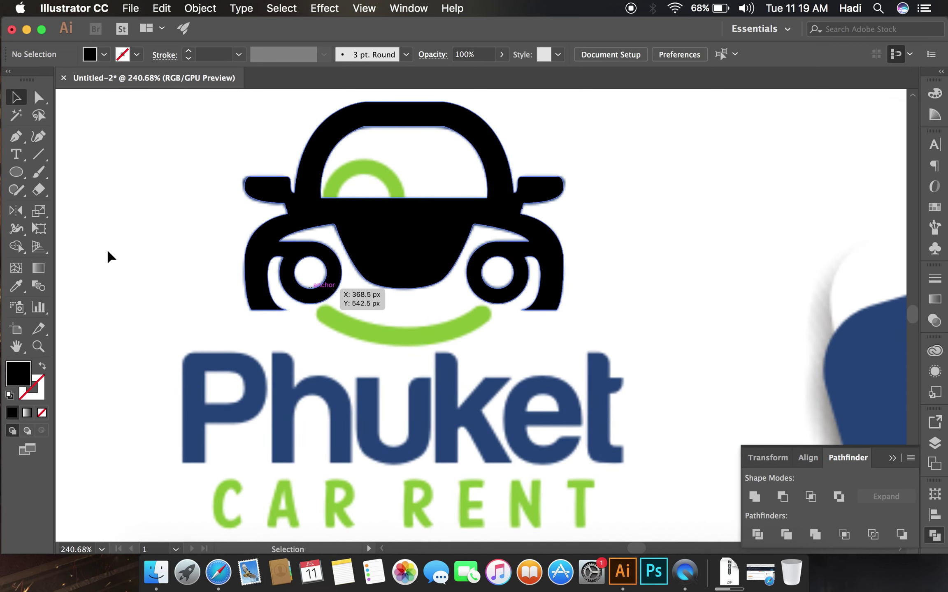
left_click_drag(15, 176, 85, 205)
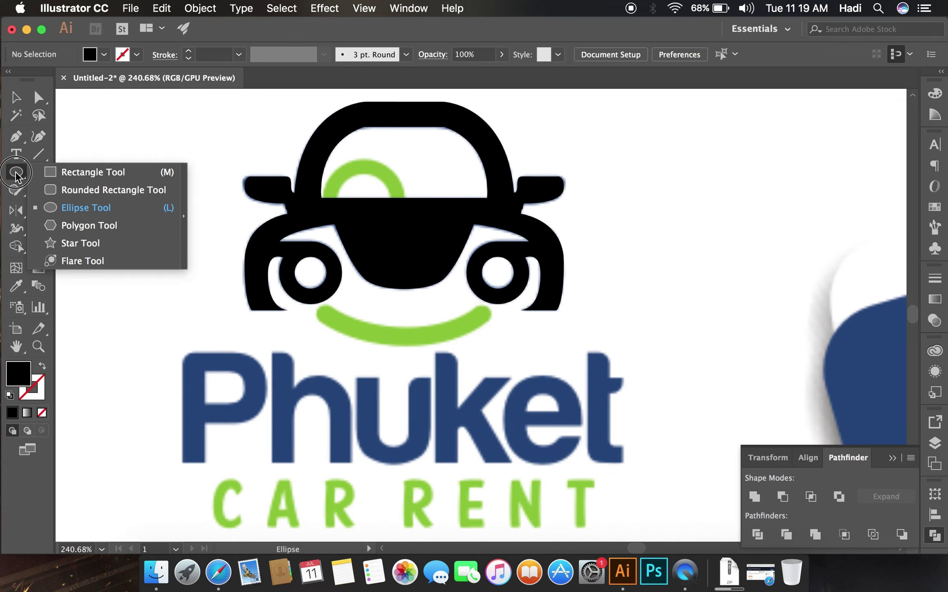
left_click_drag(317, 254, 500, 340)
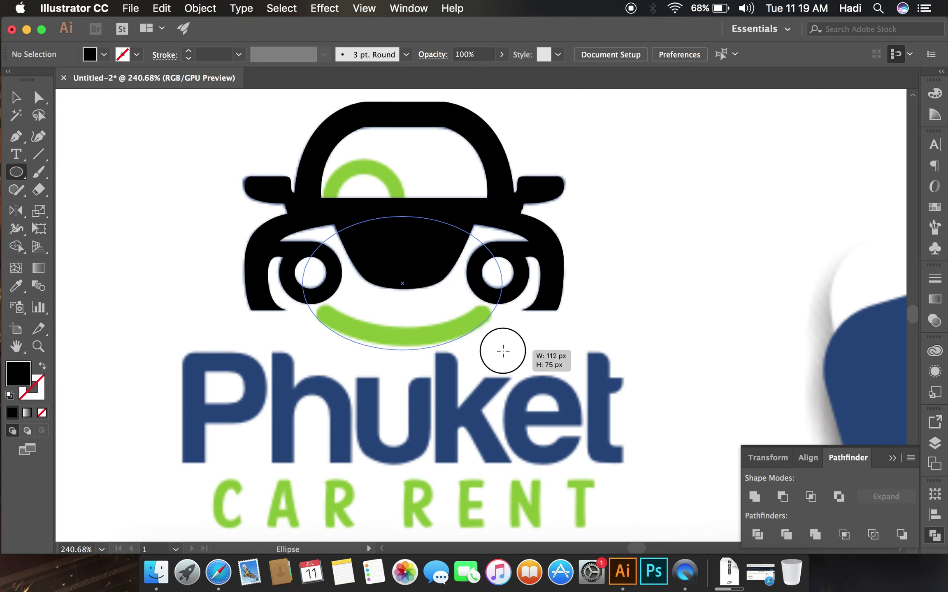
mouse_move(500, 341)
left_mouse_down()
mouse_move(511, 322)
mouse_move(536, 348)
left_mouse_up()
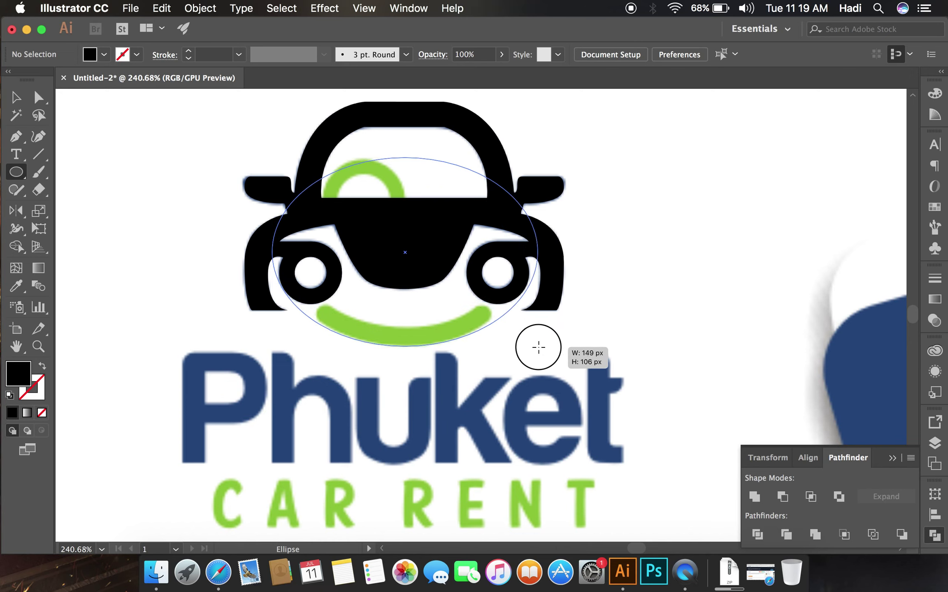
left_click_drag(536, 347, 533, 344)
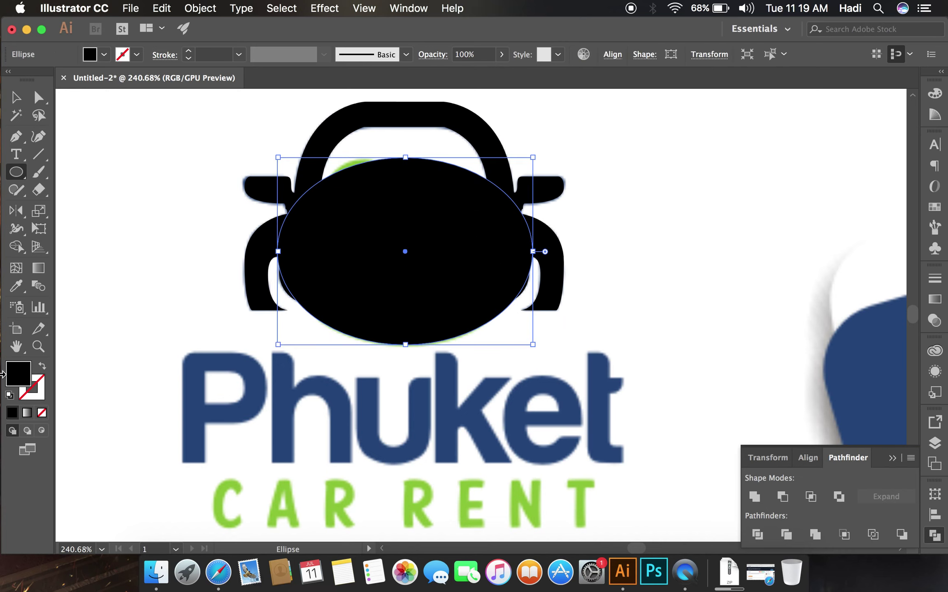
left_click(43, 366)
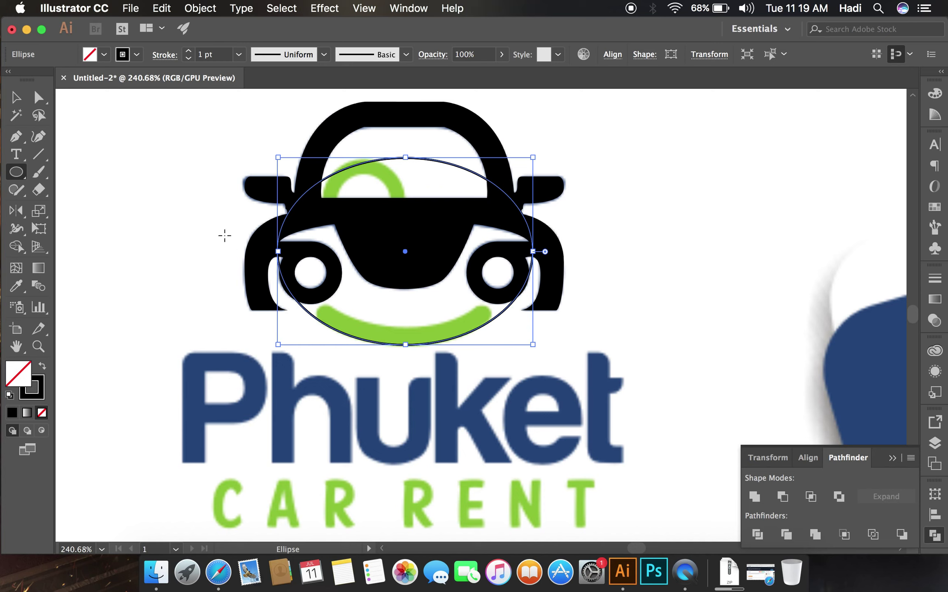
Resize a narrower inner ellipse to about 114 × 86 px around the green smile
left_click_drag(405, 158, 405, 174)
left_click_drag(534, 252, 511, 257)
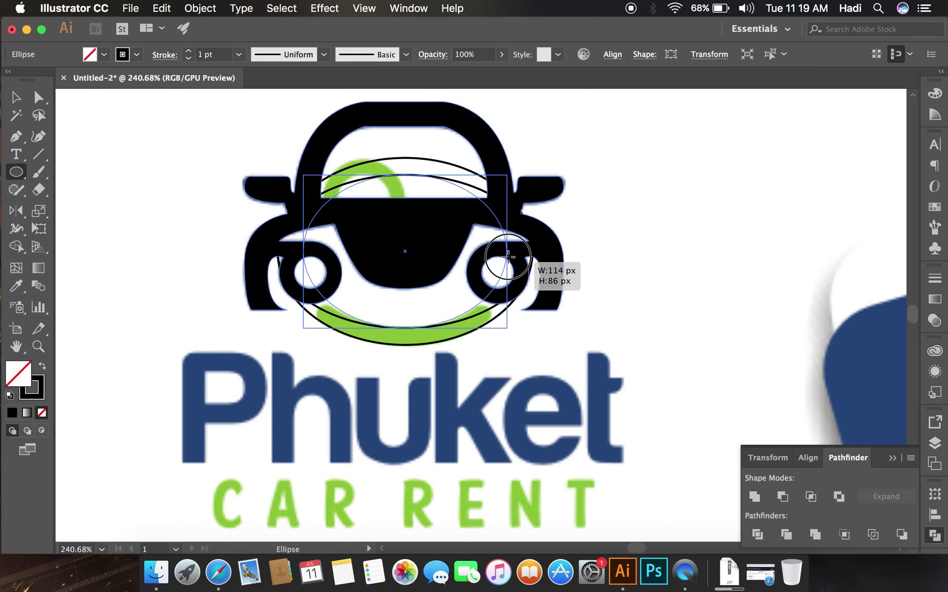
left_click_drag(510, 257, 511, 257)
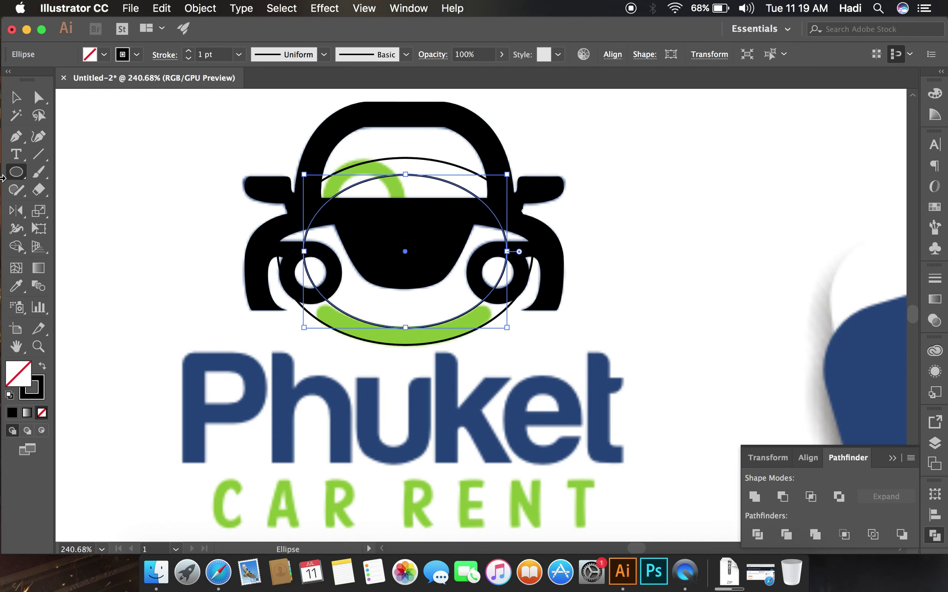
left_click(38, 154)
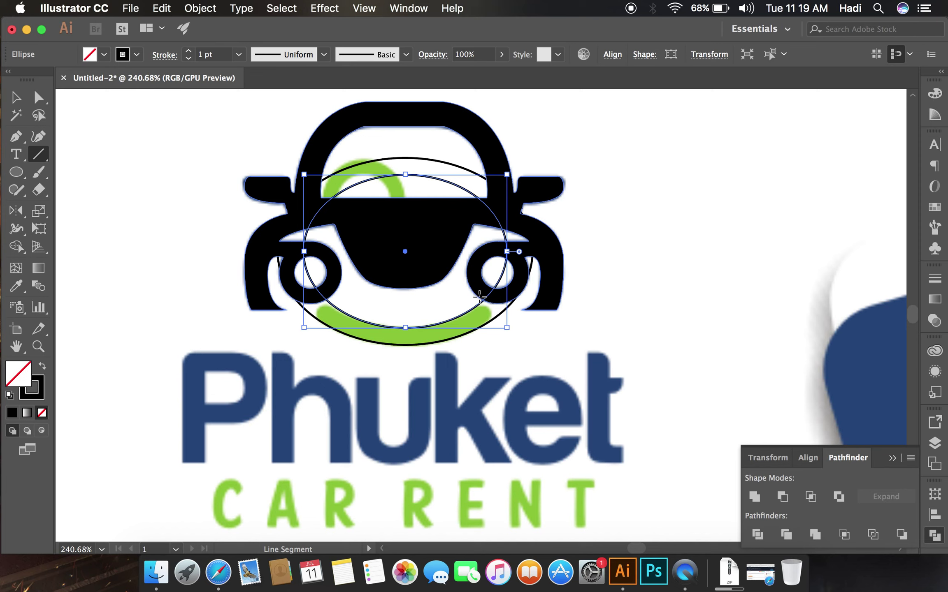
Draw diagonal lines across both smile ends and select them with both ellipses
left_click_drag(479, 296, 503, 322)
left_click_drag(335, 295, 304, 322)
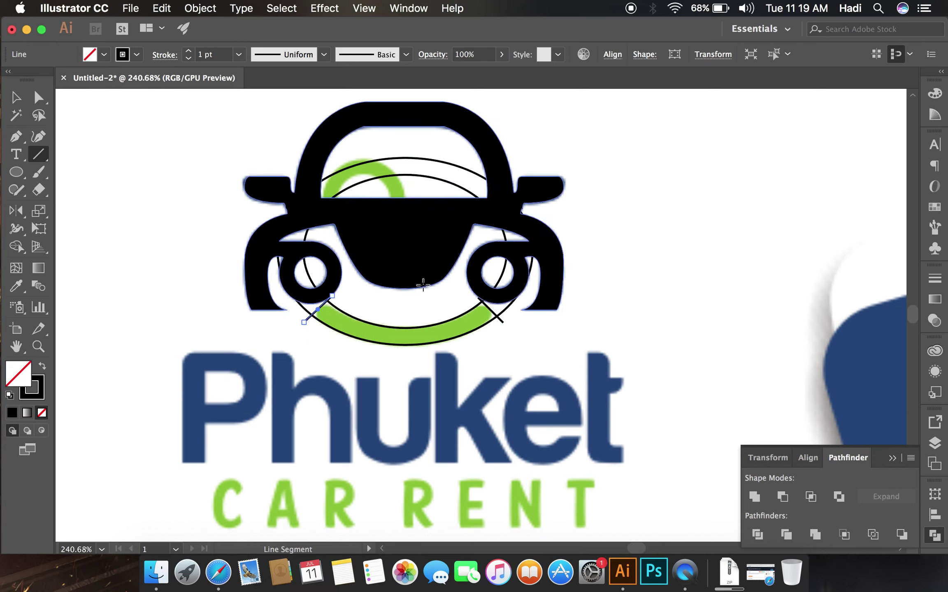
key("v")
left_click(488, 312, "shift")
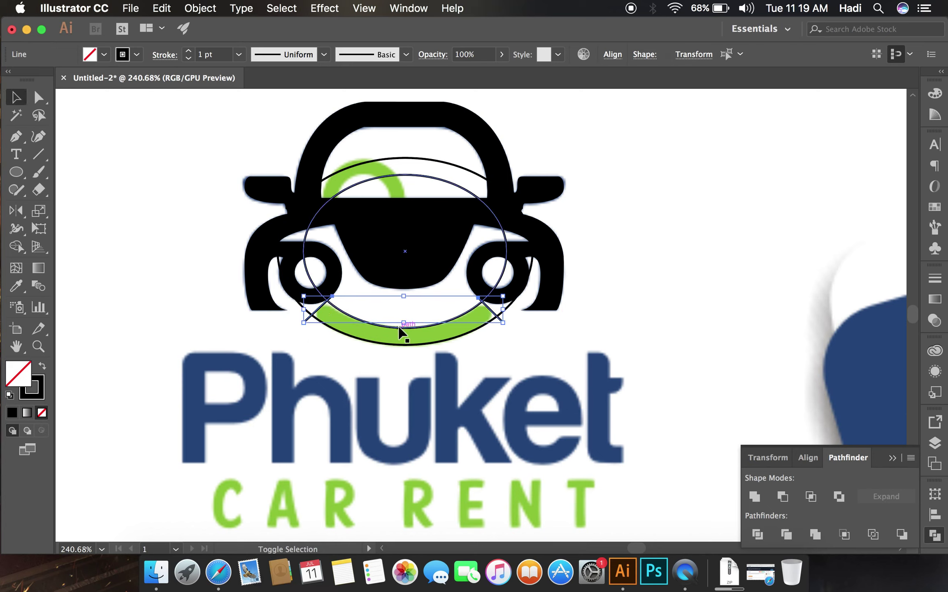
left_click(376, 327, "shift")
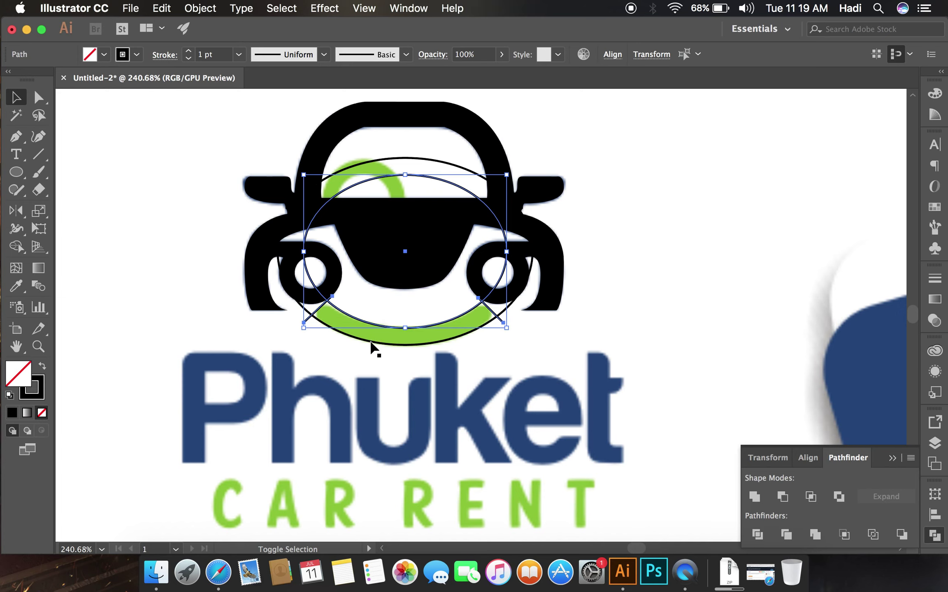
left_click(370, 342, "shift")
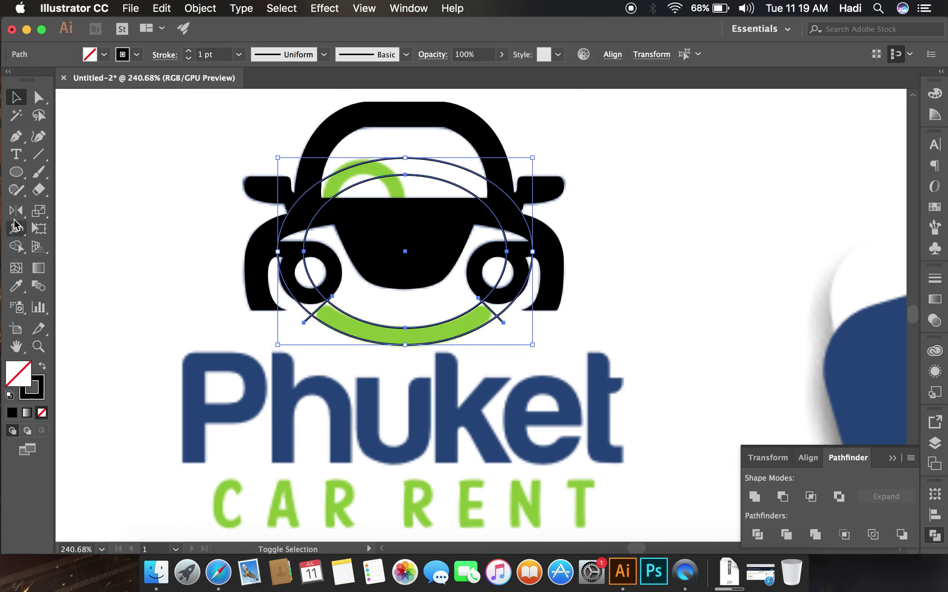
left_click(17, 248)
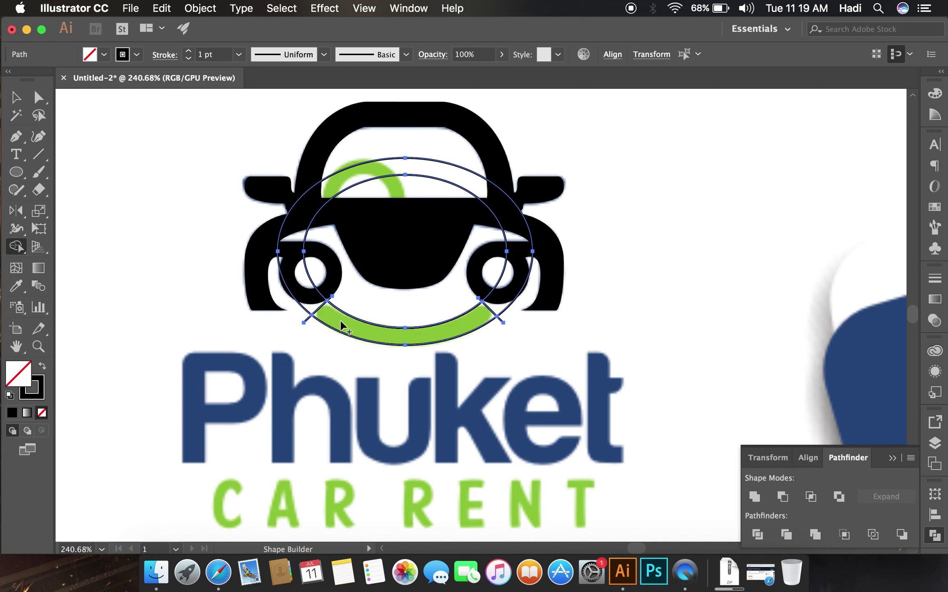
Build a new smile-shaped piece from the region over the green arc
left_click(16, 99)
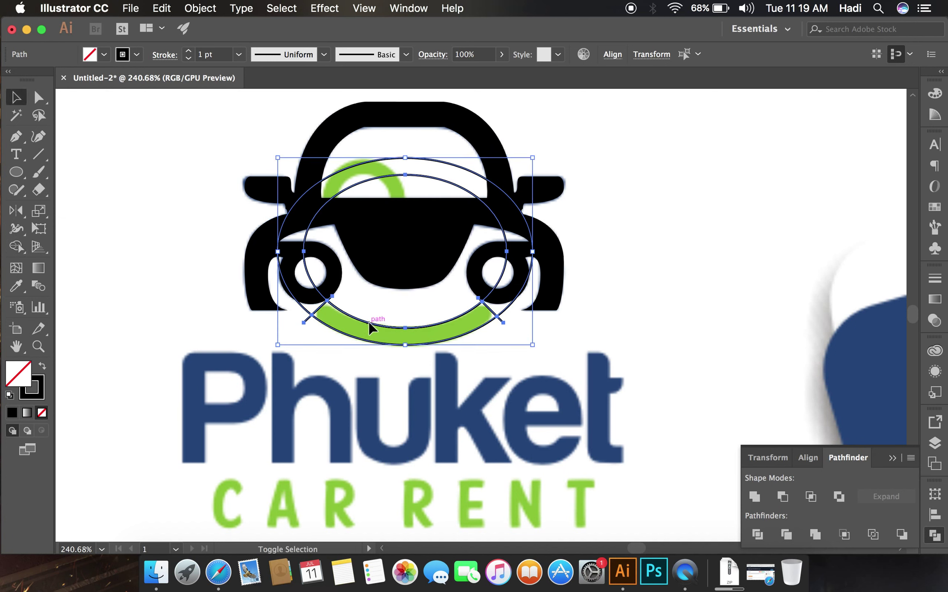
key("Delete")
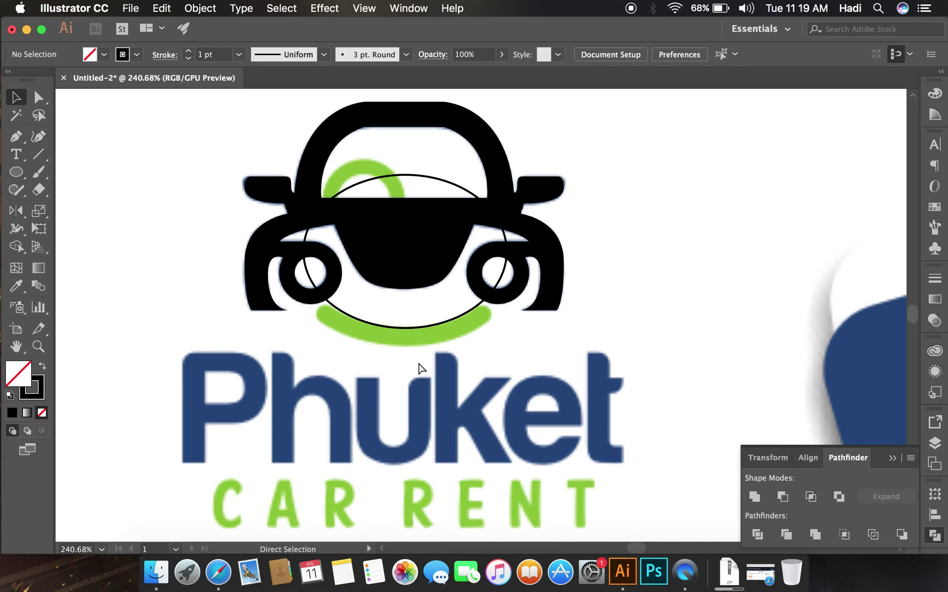
key("super+z")
key("shift+m")
left_click(372, 336)
Delete the leftover ellipse outline and guide paths around the smile
key("v")
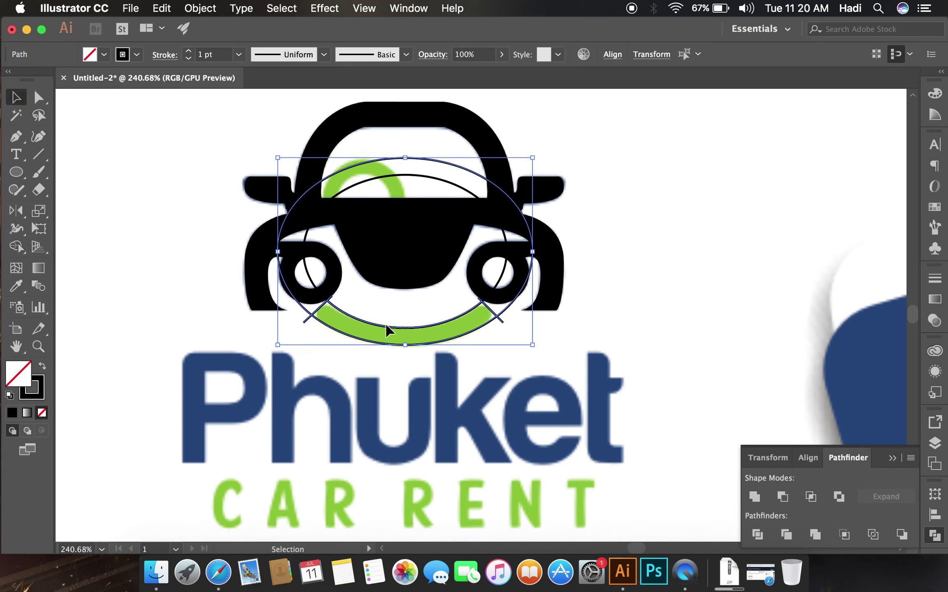
left_click(442, 364)
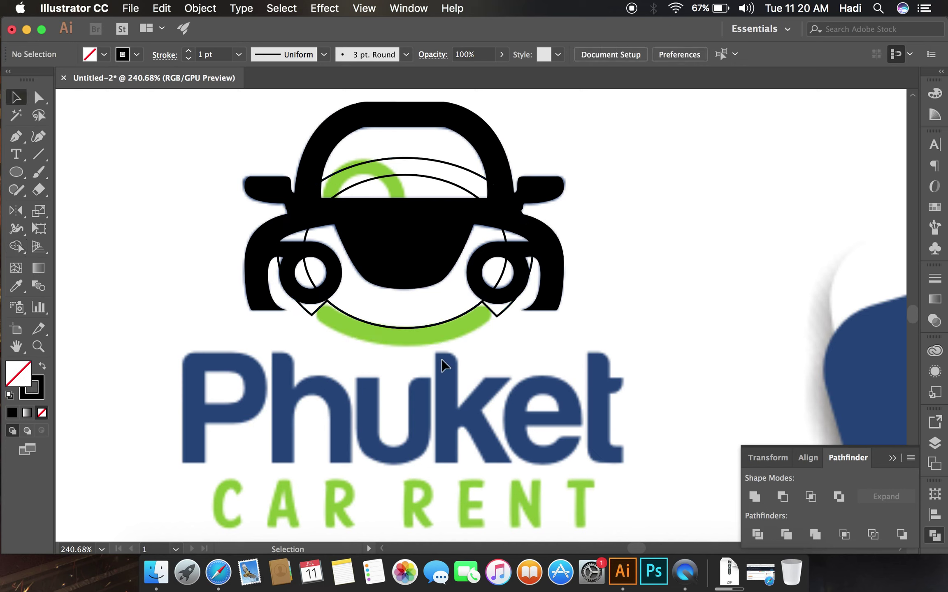
left_click(368, 343)
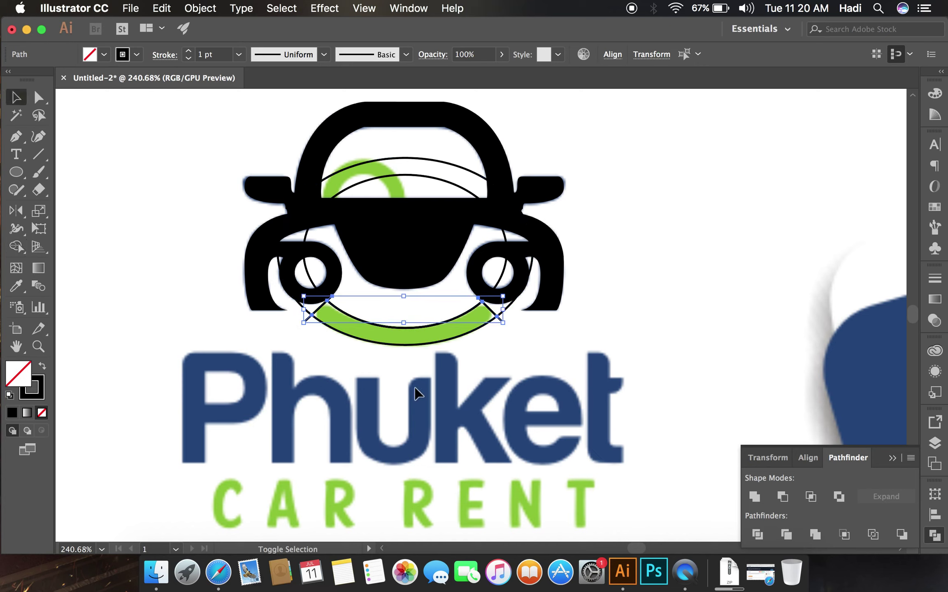
left_click(446, 401)
left_click(504, 272)
key("Delete")
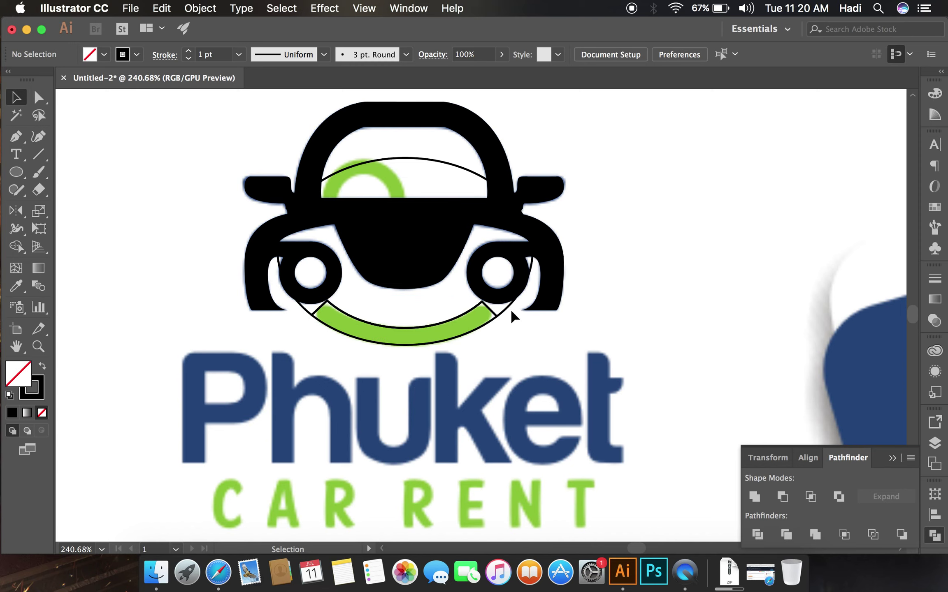
left_click(507, 311)
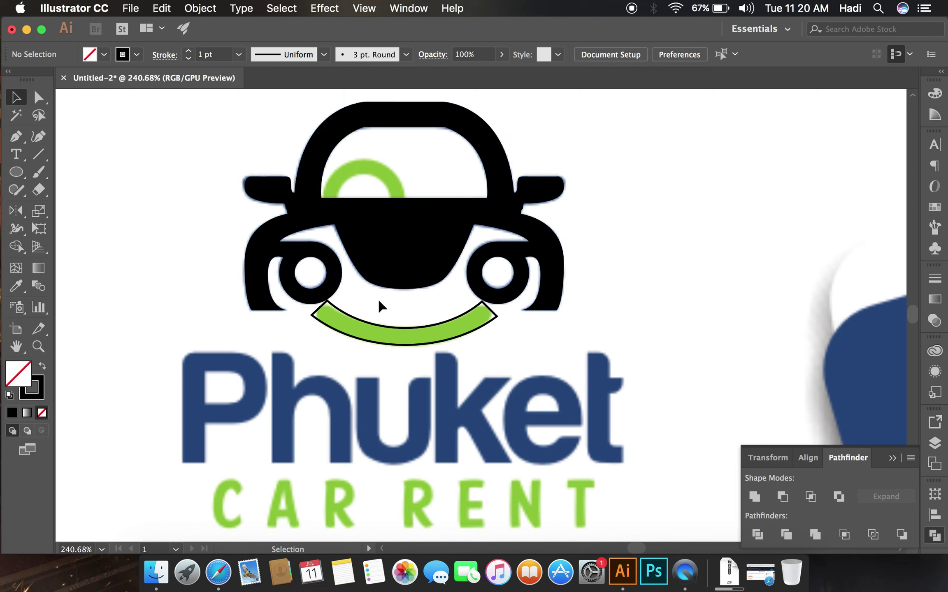
Round off both ends of the smile shape with the live corner widgets
left_click(343, 315)
key("a")
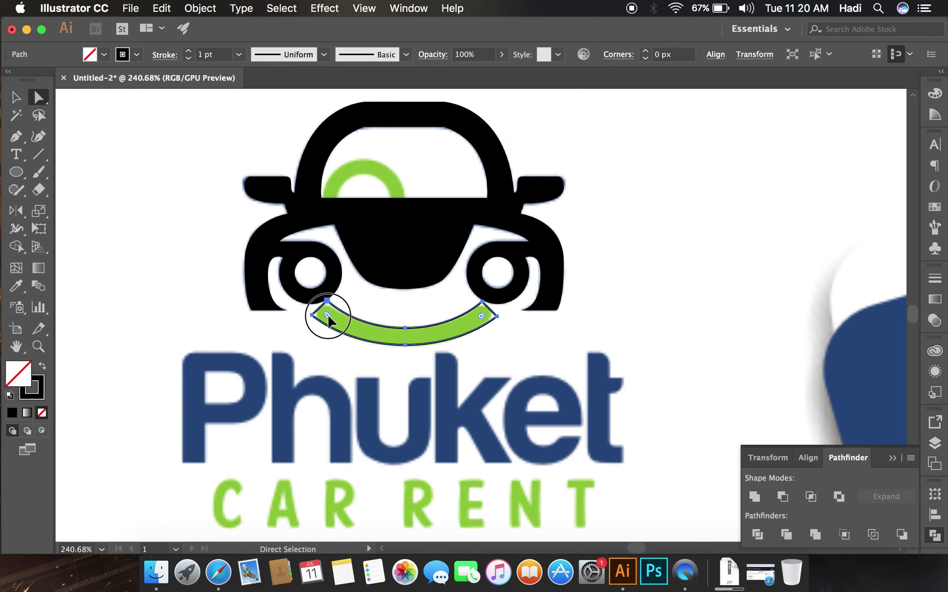
left_click_drag(327, 315, 411, 343)
key("v")
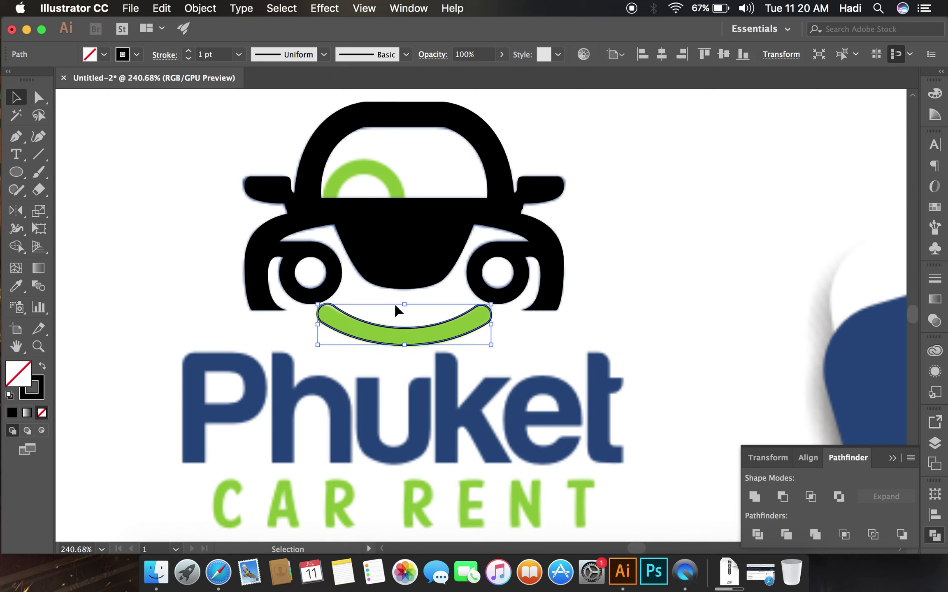
left_click(390, 307)
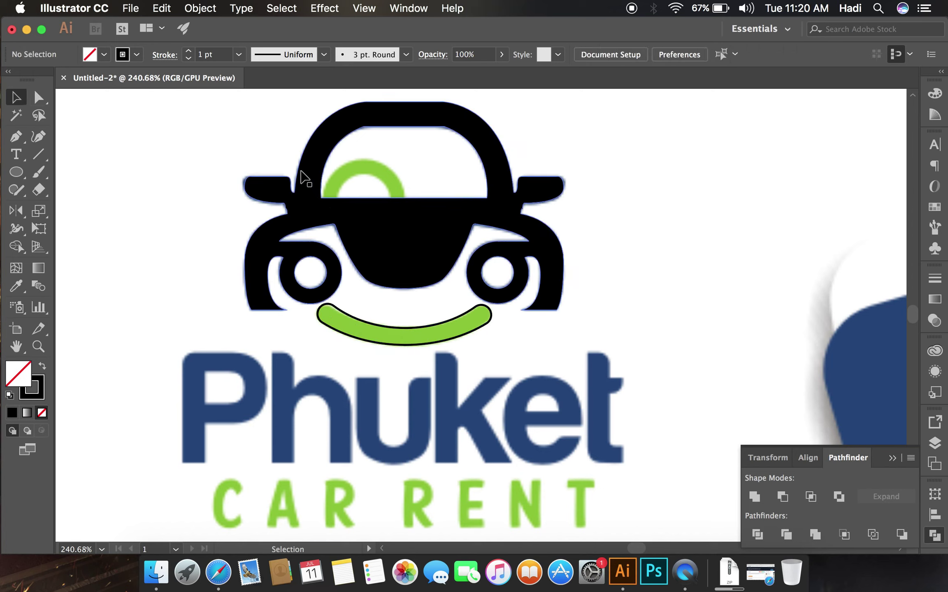
Draw outer and inner circles, make them solid black, and cut them into a ring
left_click(16, 173)
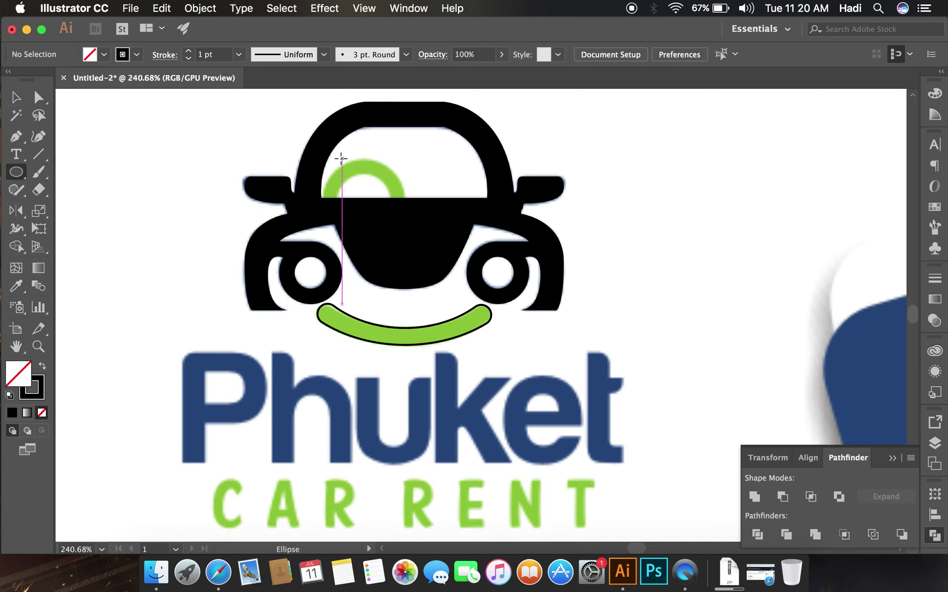
left_click_drag(323, 168, 405, 240)
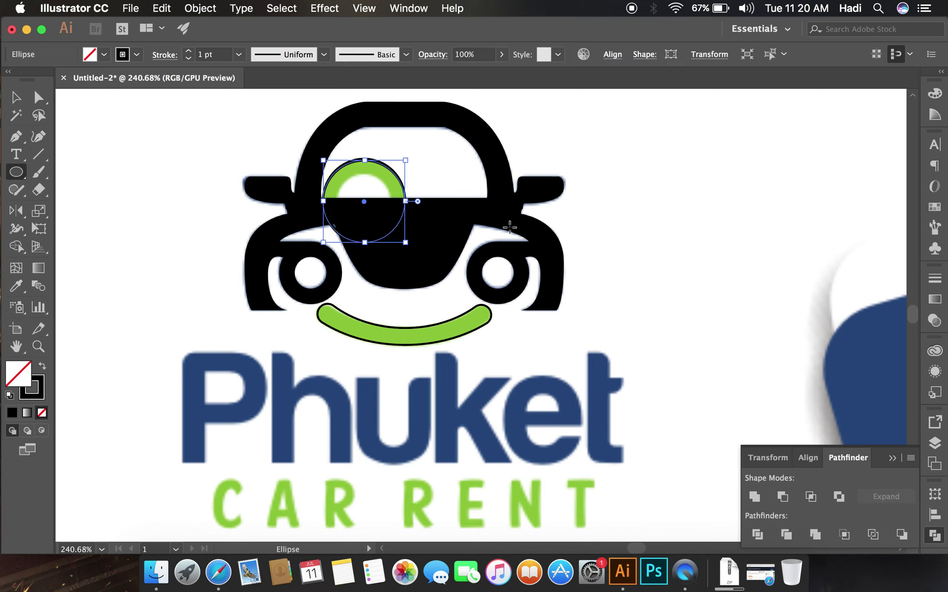
left_click_drag(405, 201, 389, 200)
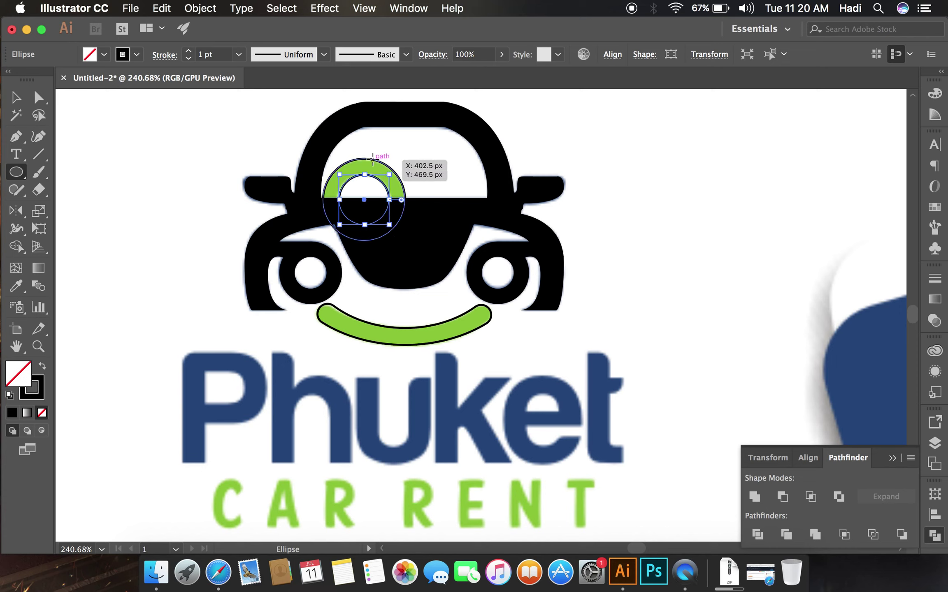
key("v")
left_click(375, 165, "shift")
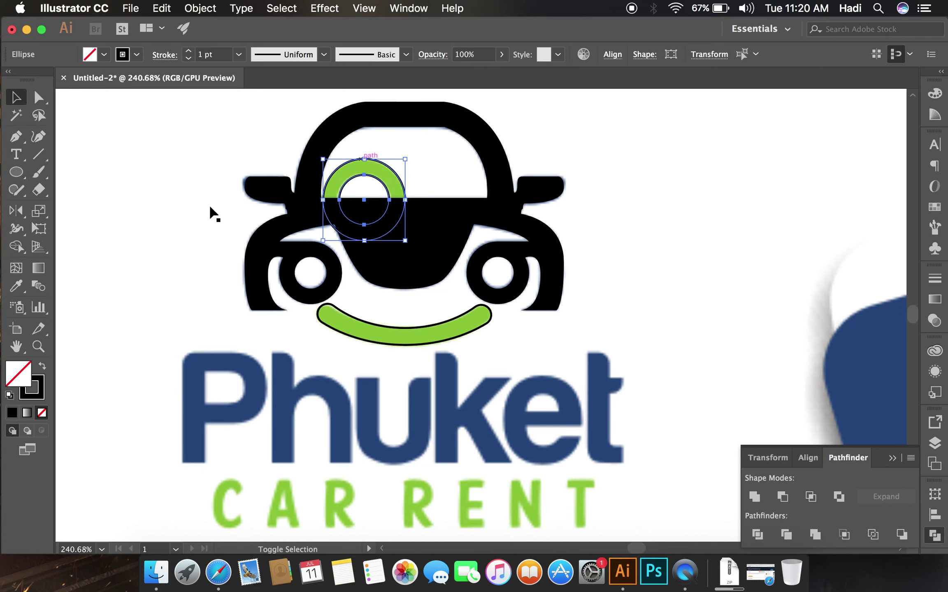
left_click(42, 371)
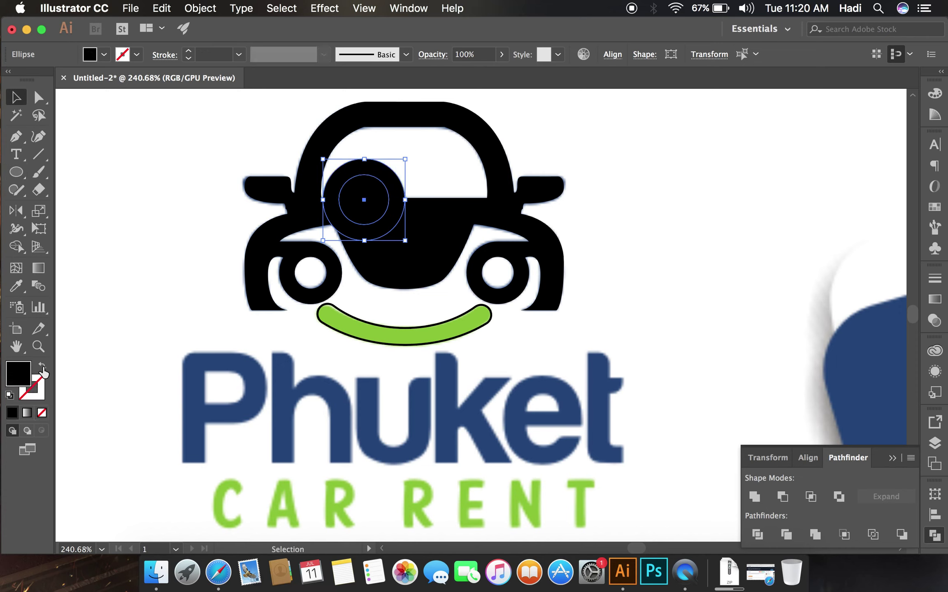
left_click(782, 497)
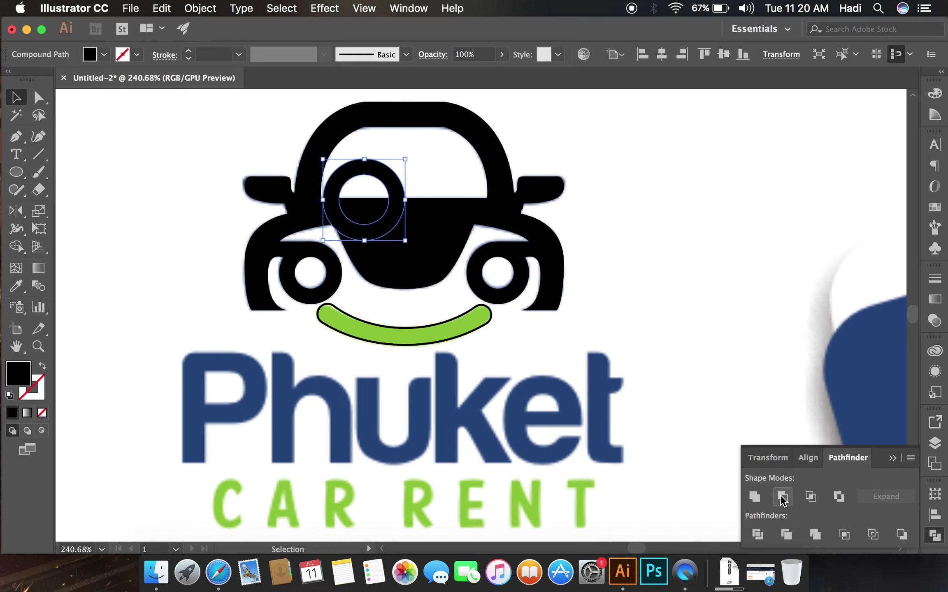
Split the ring against the car body into an arch and fill it with the smile's green
left_click(426, 210, "shift")
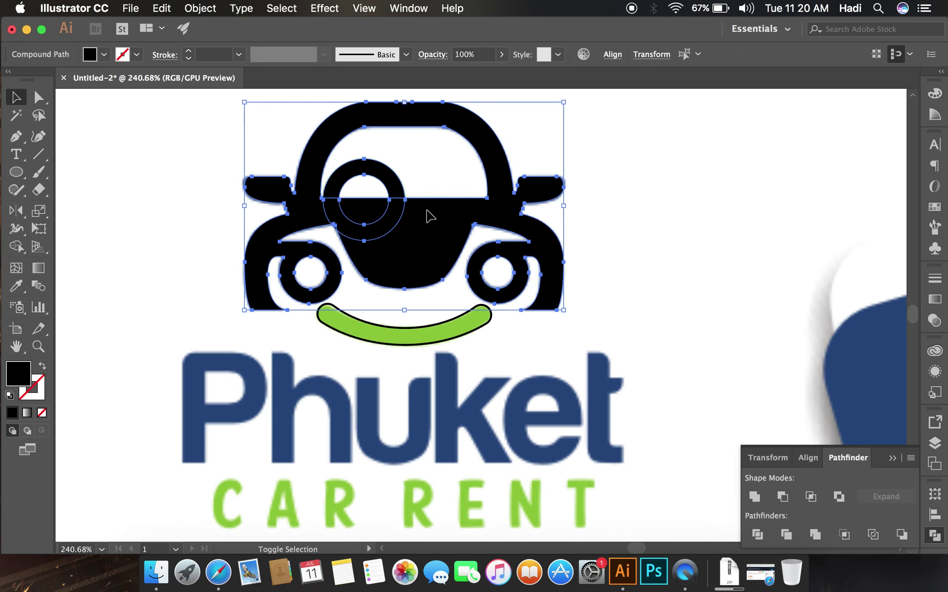
left_click(16, 249)
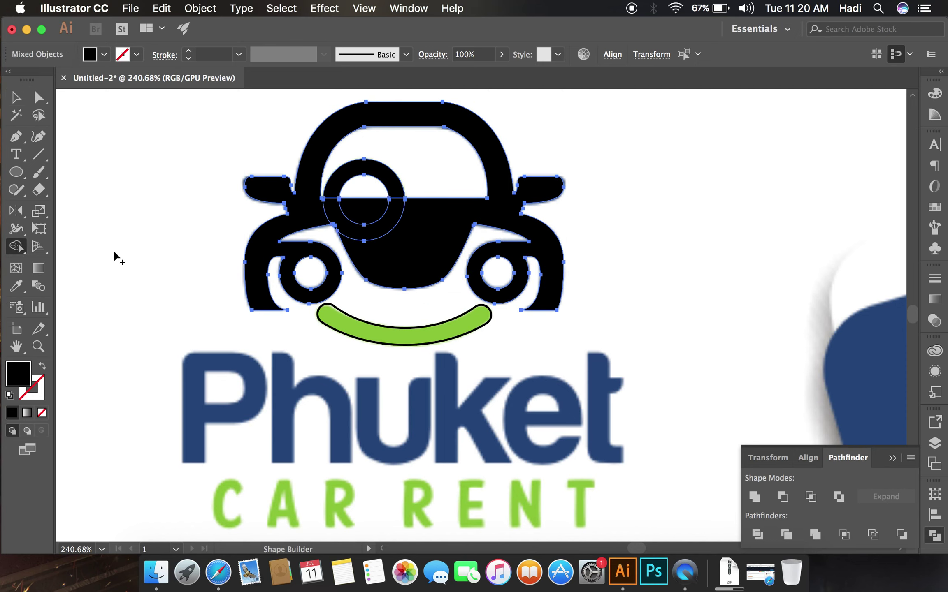
left_click(17, 97)
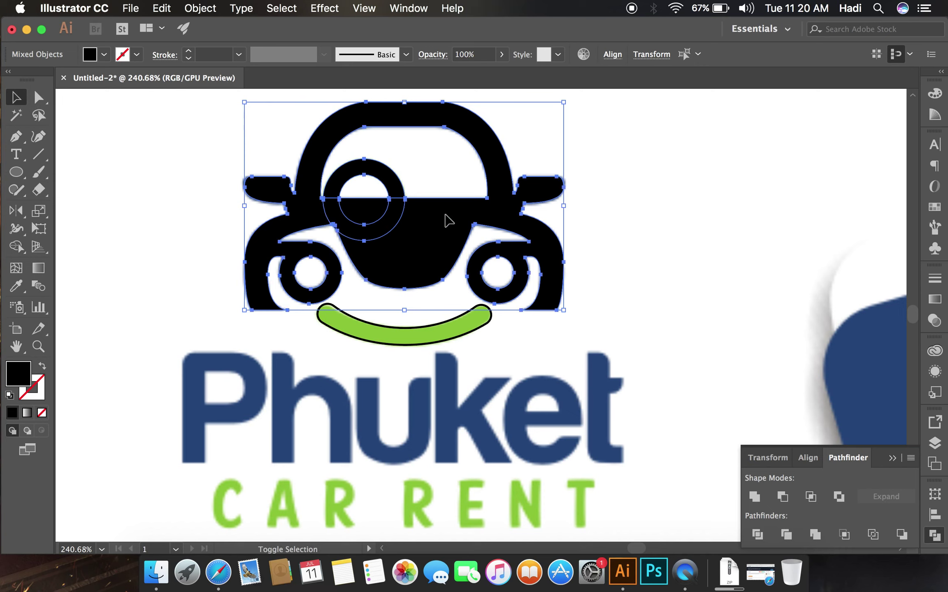
left_click(395, 187)
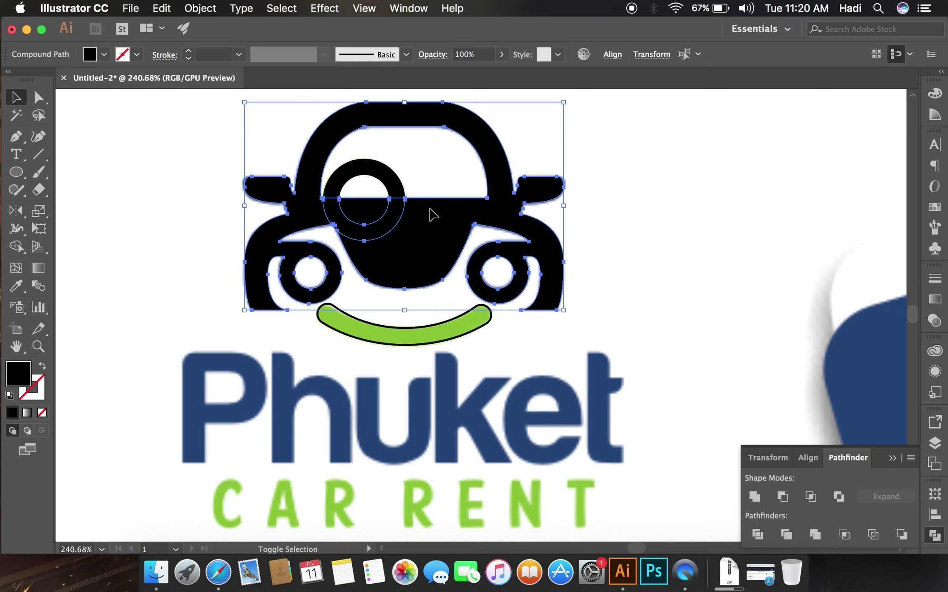
left_click(259, 173)
left_click(391, 179)
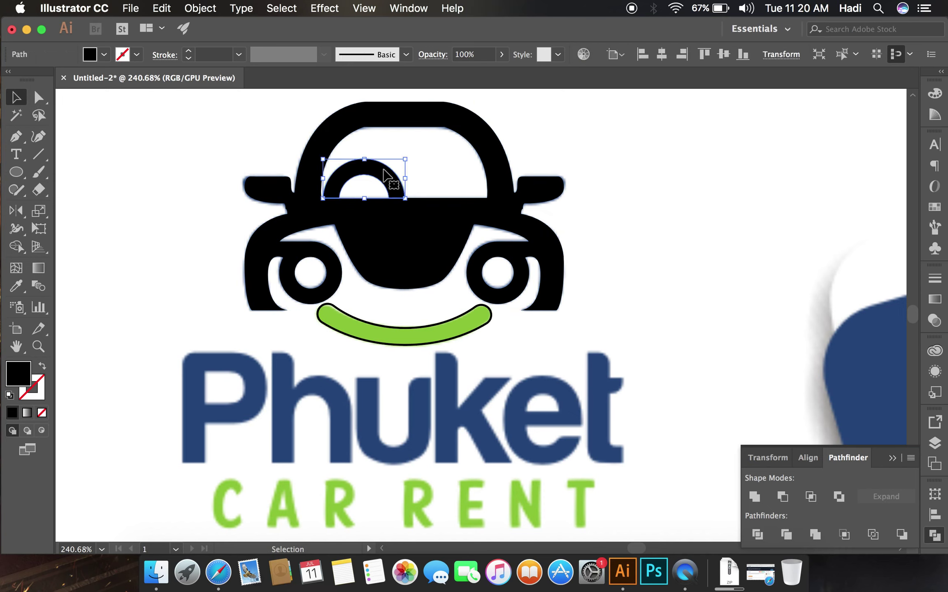
key("i")
left_click(421, 339)
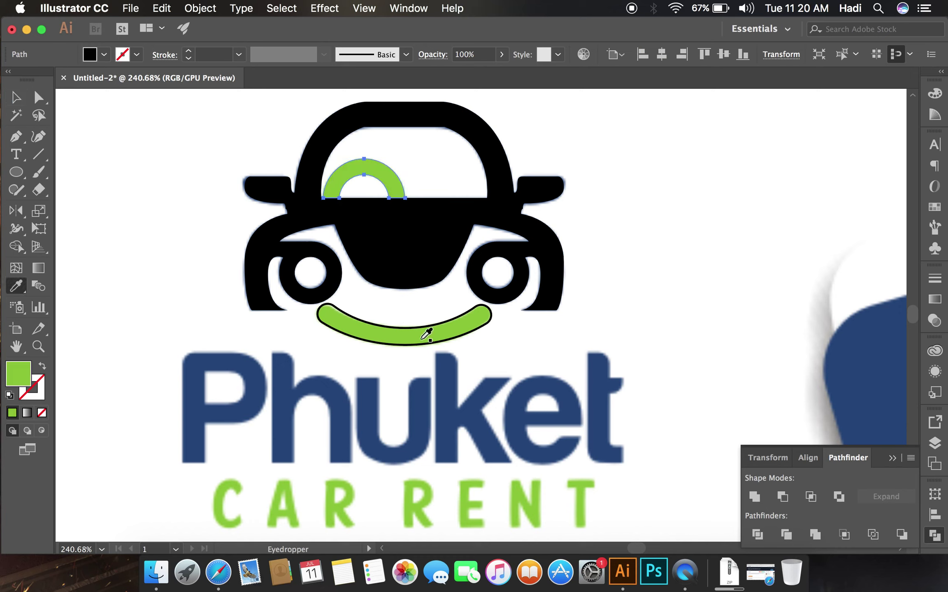
Fill the smile with the arc's green and the car body with Phuket blue
left_click(413, 331, "super")
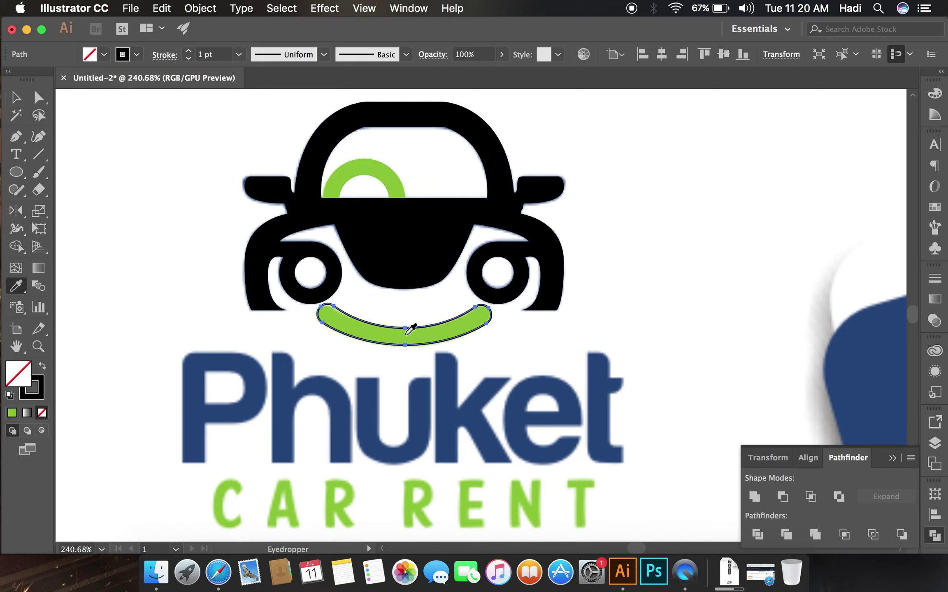
left_click(381, 162)
key("v")
left_click(451, 161)
left_click(438, 231)
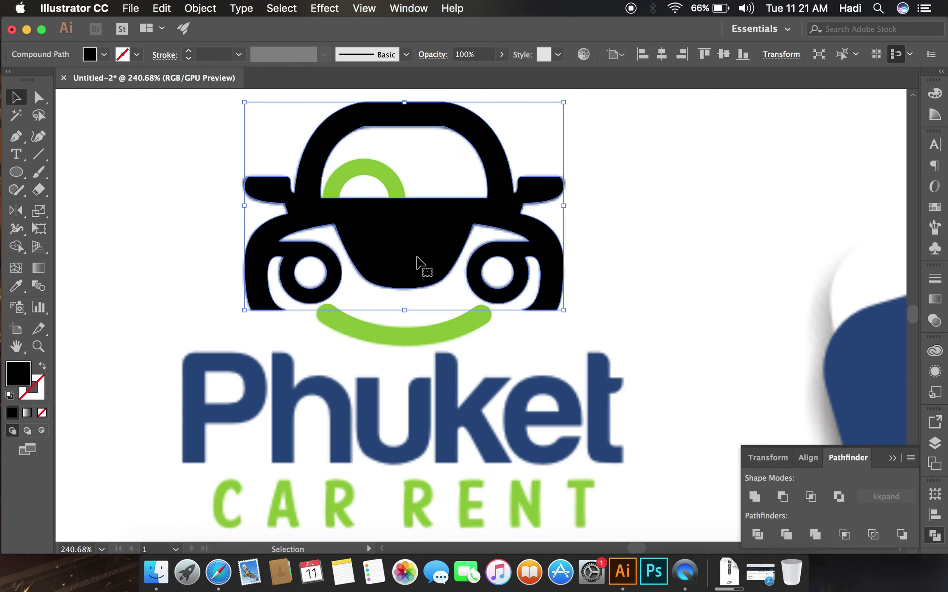
key("i")
left_click(368, 402)
key("v")
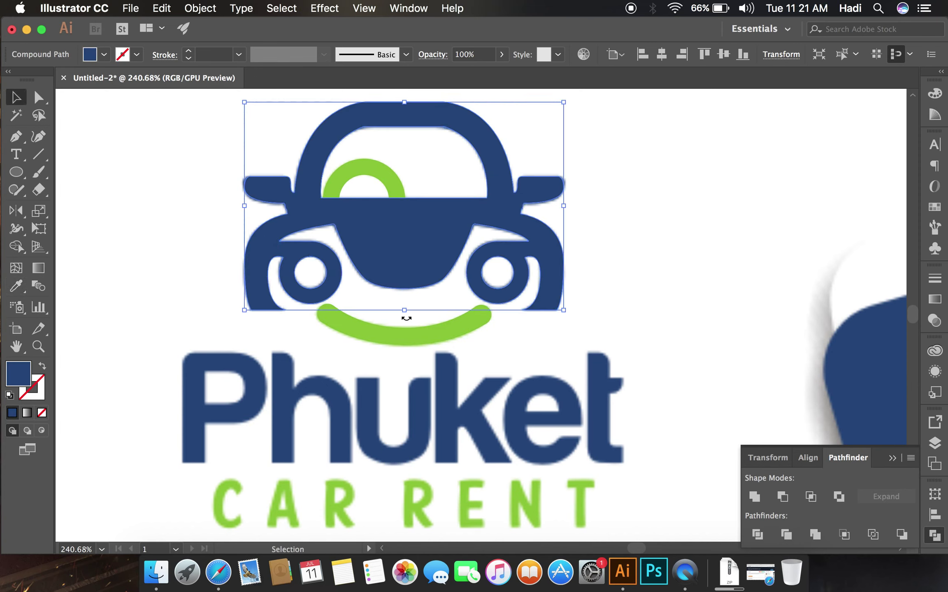
left_click(489, 340)
Paste the 'Rent Robot Cars.com' text and move it below the logo
scroll(490, 339, "down", 1)
scroll(490, 339, "down", 3)
scroll(490, 342, "right", 2)
scroll(491, 345, "down", 1)
scroll(492, 344, "right", 1)
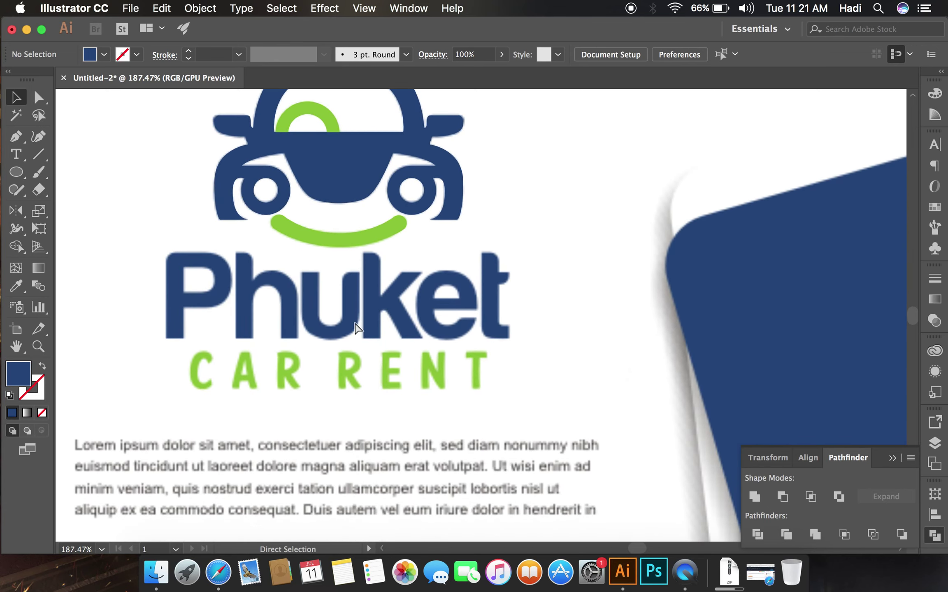
key("super+v")
left_click_drag(455, 323, 464, 364)
Duplicate the car icon up near the top of the page
scroll(462, 366, "down", 3)
left_click_drag(284, 252, 427, 341)
left_click_drag(377, 313, 508, 238)
left_click(492, 335)
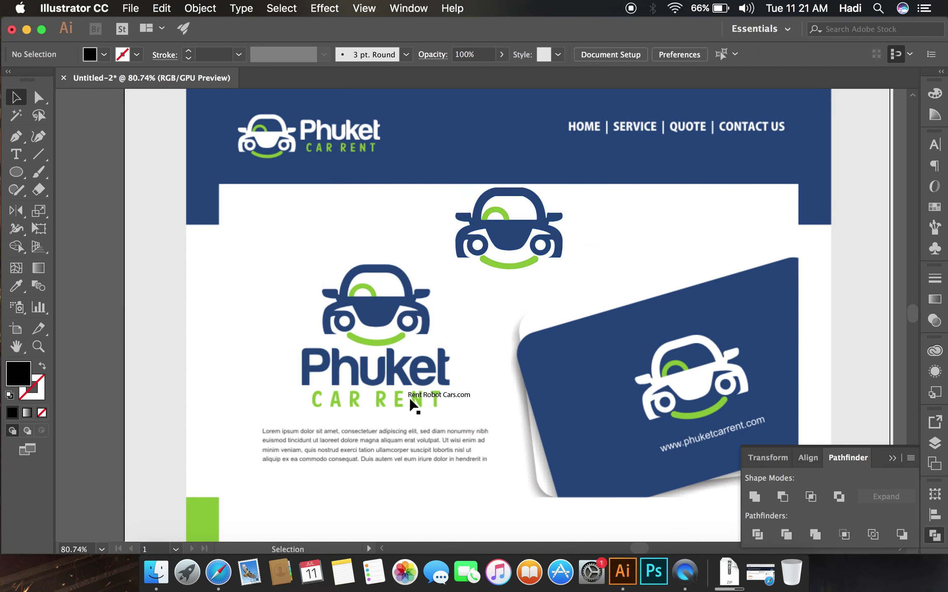
Move the text beneath the top car icon
left_click_drag(418, 398, 466, 287)
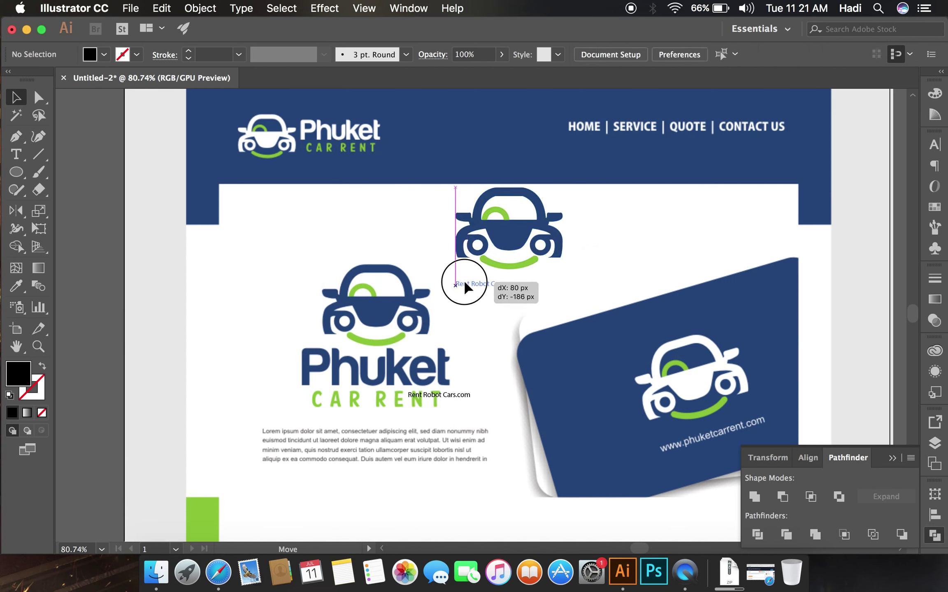
key("a")
key("super+t")
key("v")
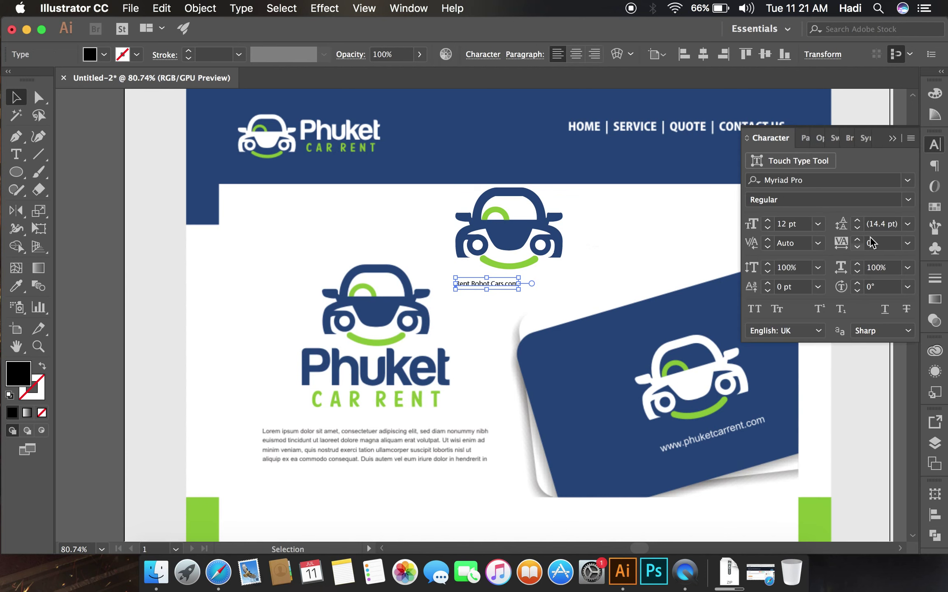
Set the text to Proxima Nova Alt Bold in all caps
left_click(835, 177)
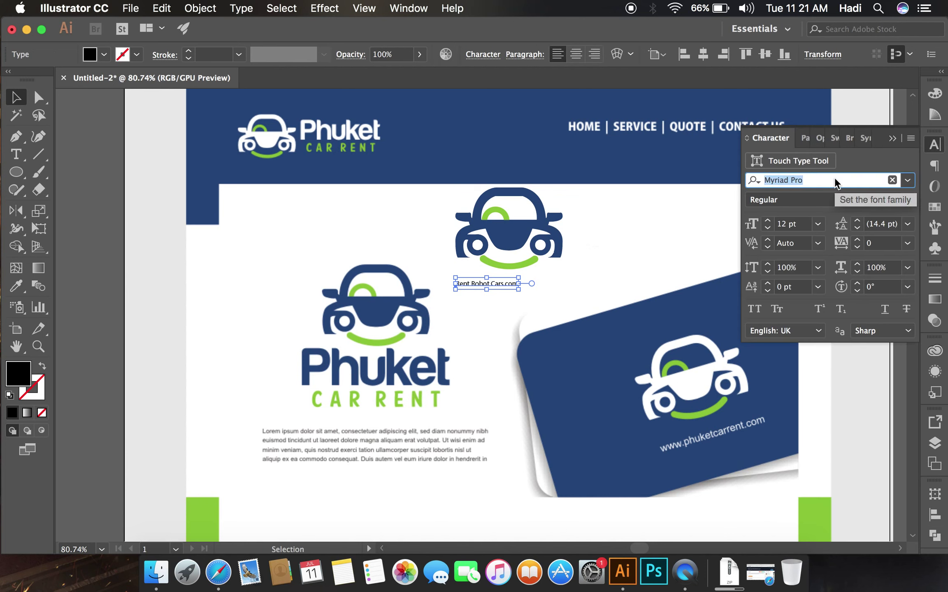
type("Prox")
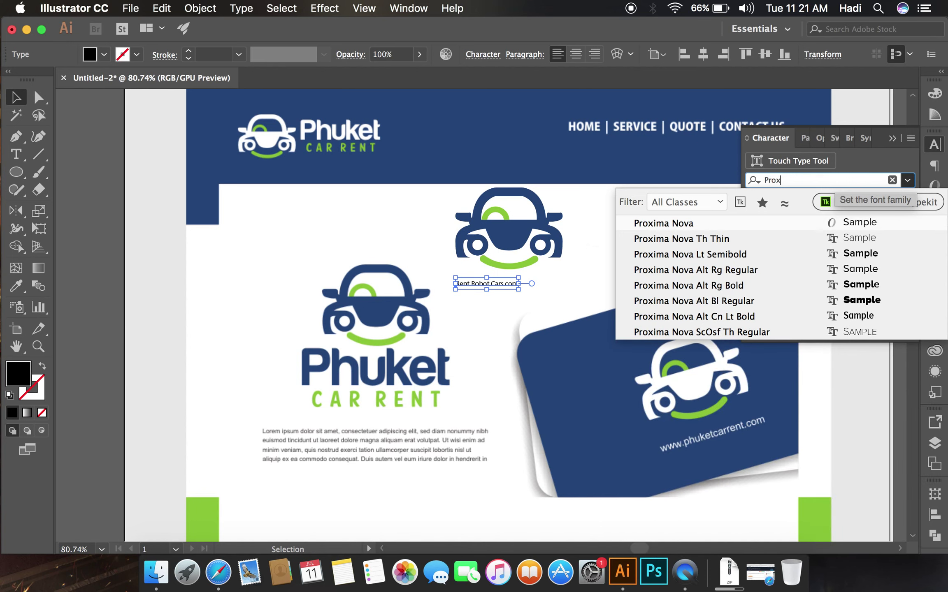
key("Down")
key("Down")
key("Down")
key("Up")
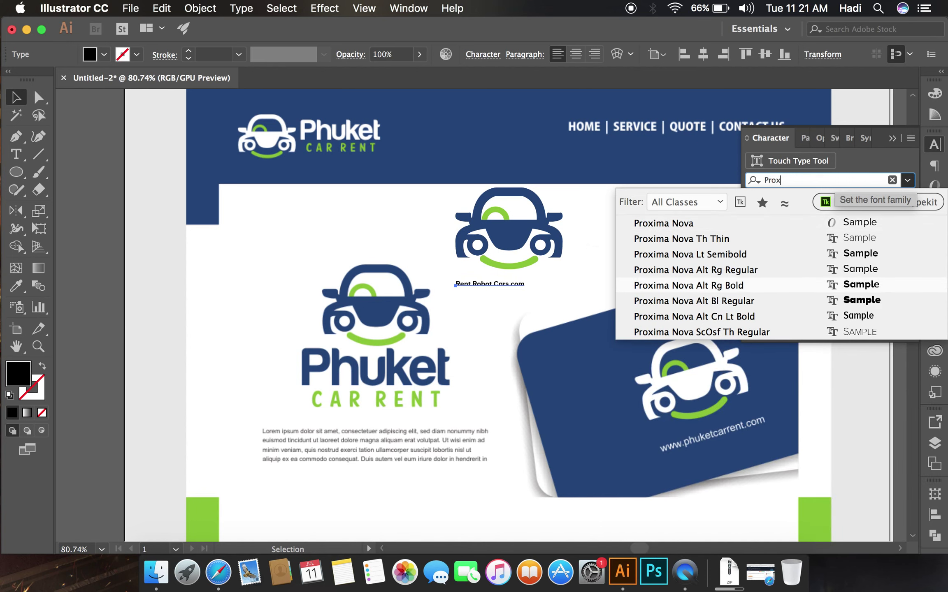
key("Down")
key("Down")
key("Return")
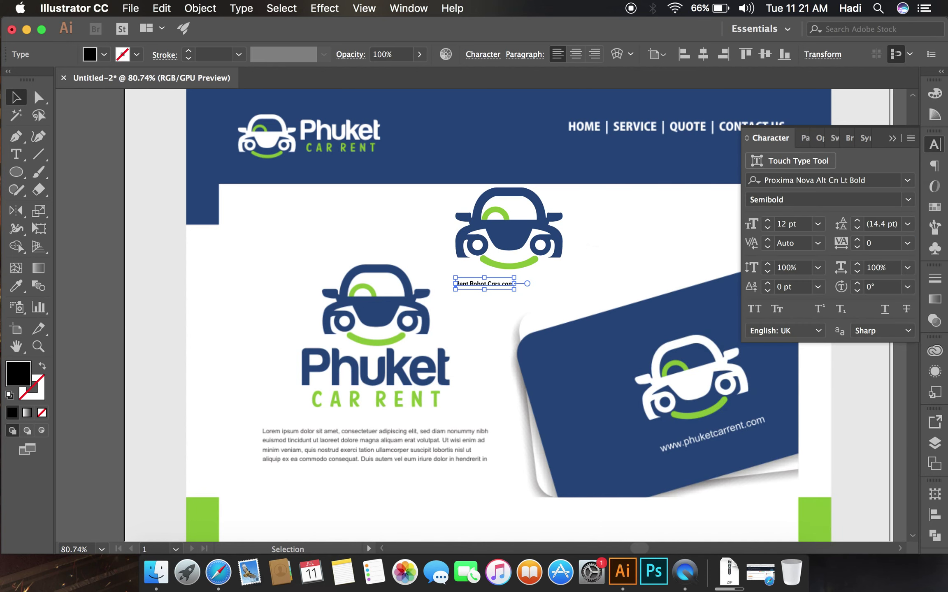
left_click(831, 183)
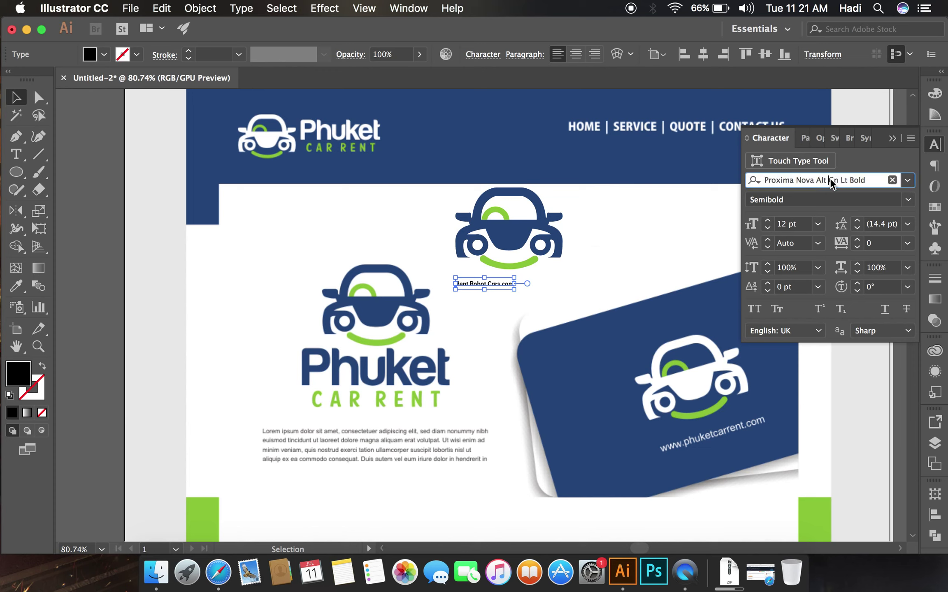
key("Up")
key("Up")
key("Up")
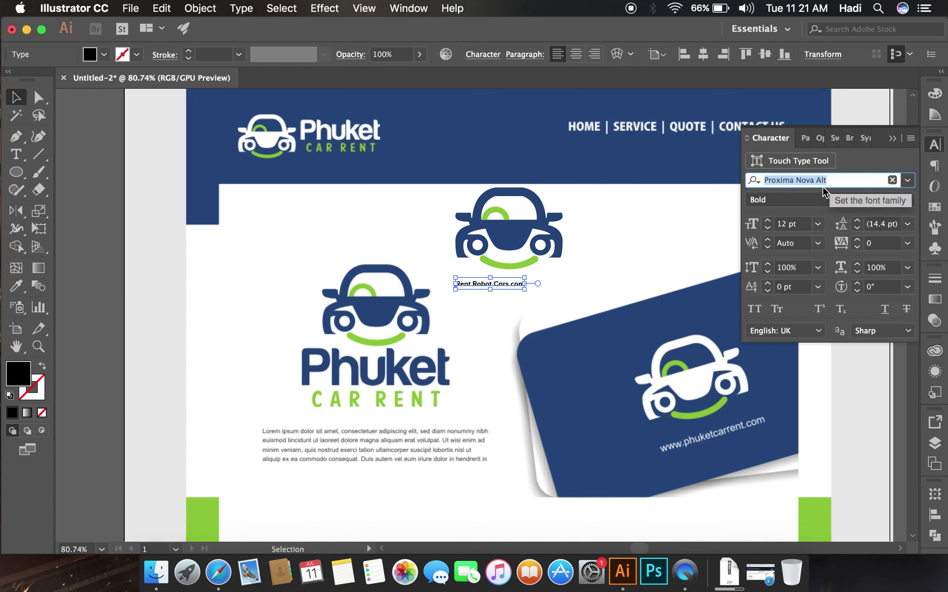
left_click(753, 308)
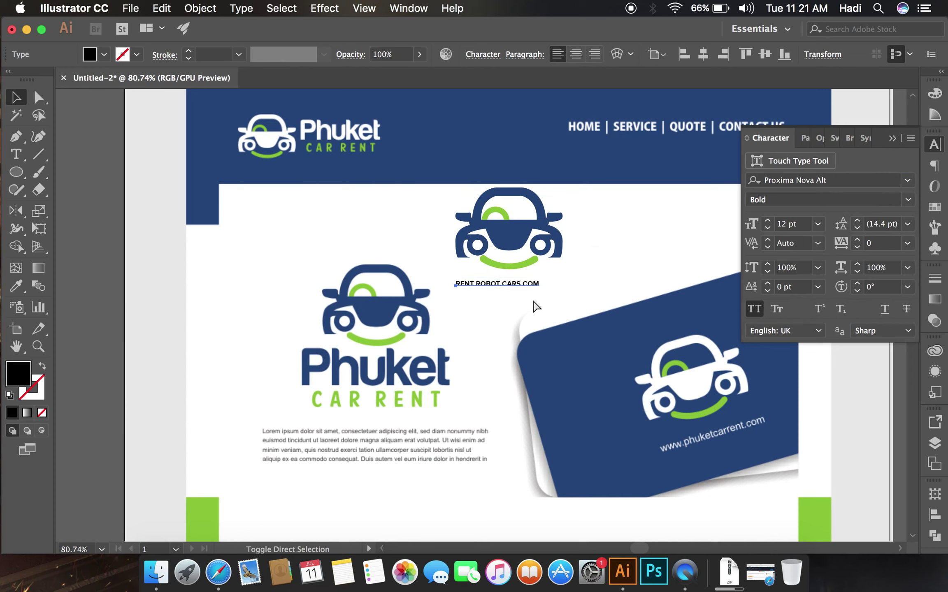
Enlarge the text to 30 pt and break it into RENT ROBOT and CARS.COM lines
key("super+shift+period")
key("super+shift+period")
key("super+shift+period")
key("super+shift+period")
key("super+shift+period")
key("super+shift+period")
key("super+shift+period")
key("super+shift+period")
key("super+shift+period")
key("Escape")
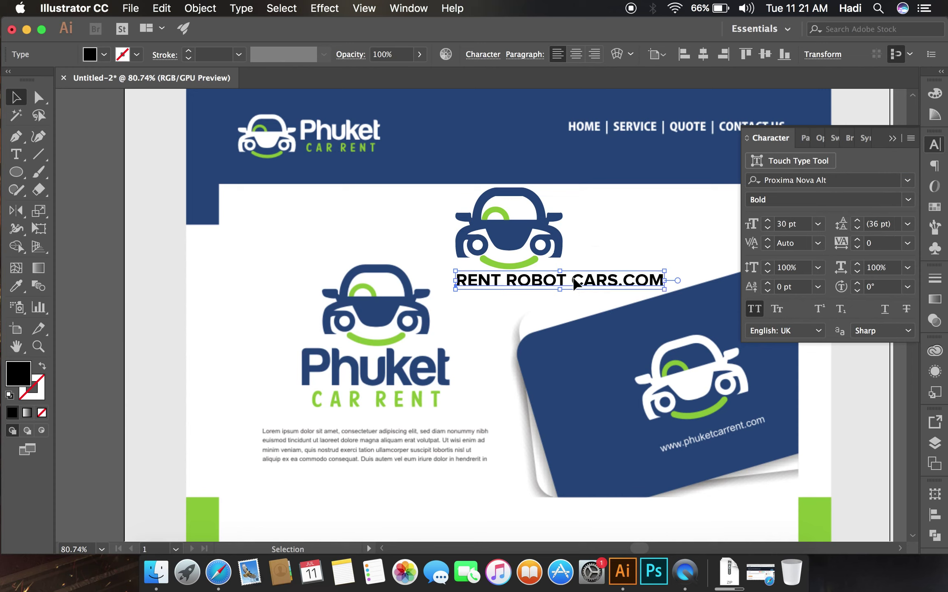
double_click(568, 283)
key("Return")
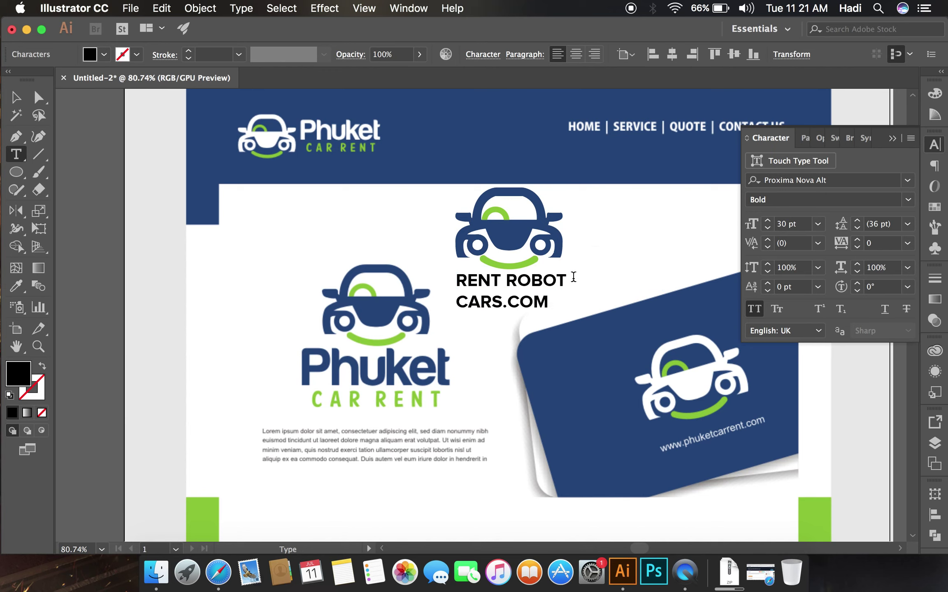
key("Escape")
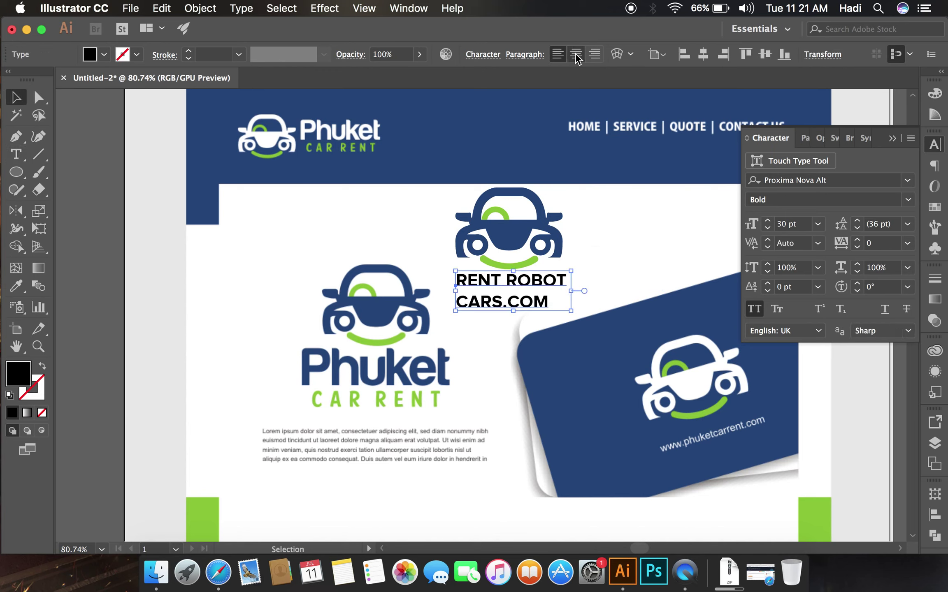
Centre-align the two lines under the car and enlarge RENT ROBOT
left_click(576, 58)
left_click_drag(434, 283, 498, 285)
triple_click(492, 283)
key("super+shift+period")
key("super+shift+period")
key("super+shift+period")
key("super+shift+period")
key("super+shift+period")
key("super+shift+period")
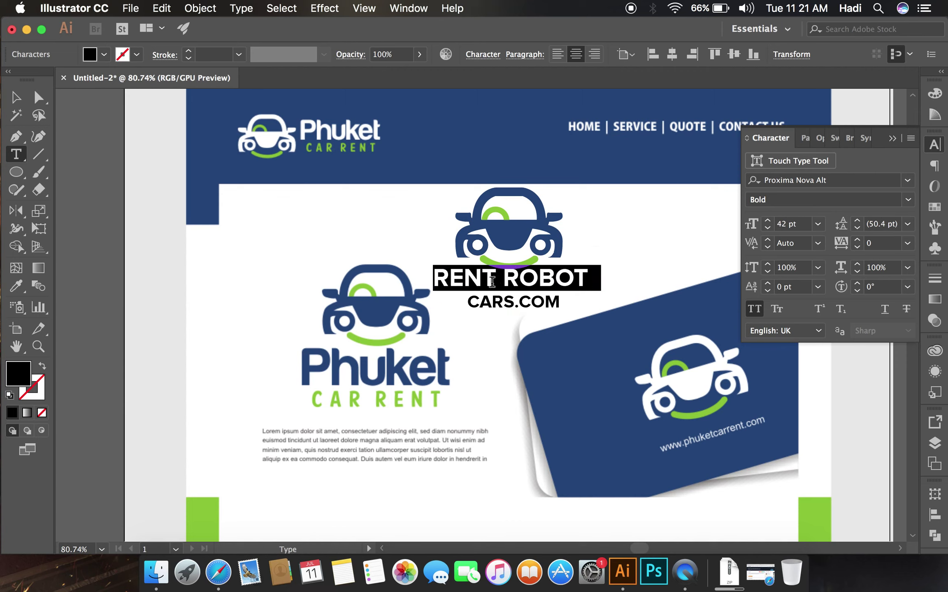
Shrink CARS.COM to 24 pt with 140 tracking and nudge the text down
triple_click(489, 303)
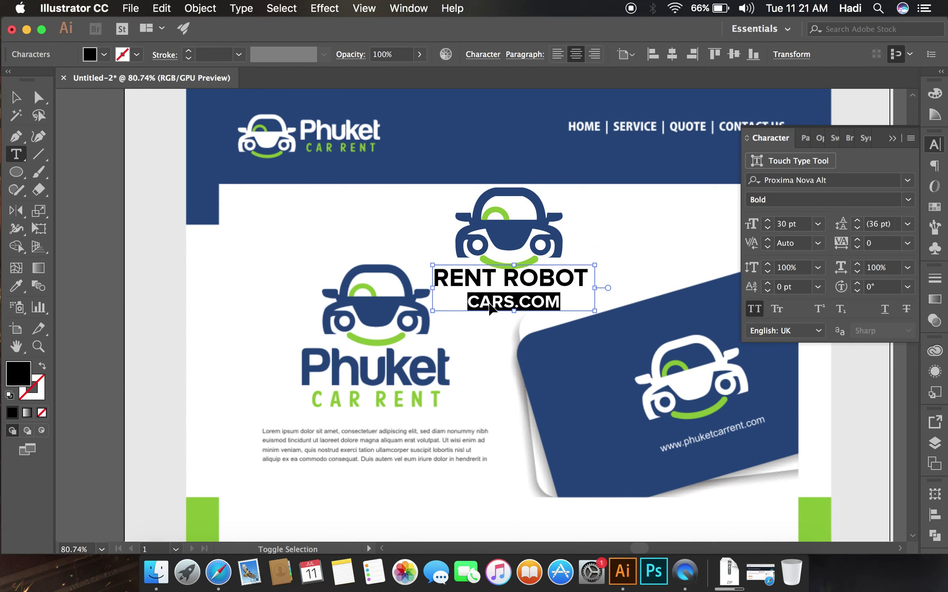
key("super+shift+comma")
key("super+shift+comma")
key("super+shift+comma")
key("alt+Right")
key("alt+Right")
key("alt+Right")
key("alt+Right")
key("alt+Right")
key("alt+Right")
key("alt+Right")
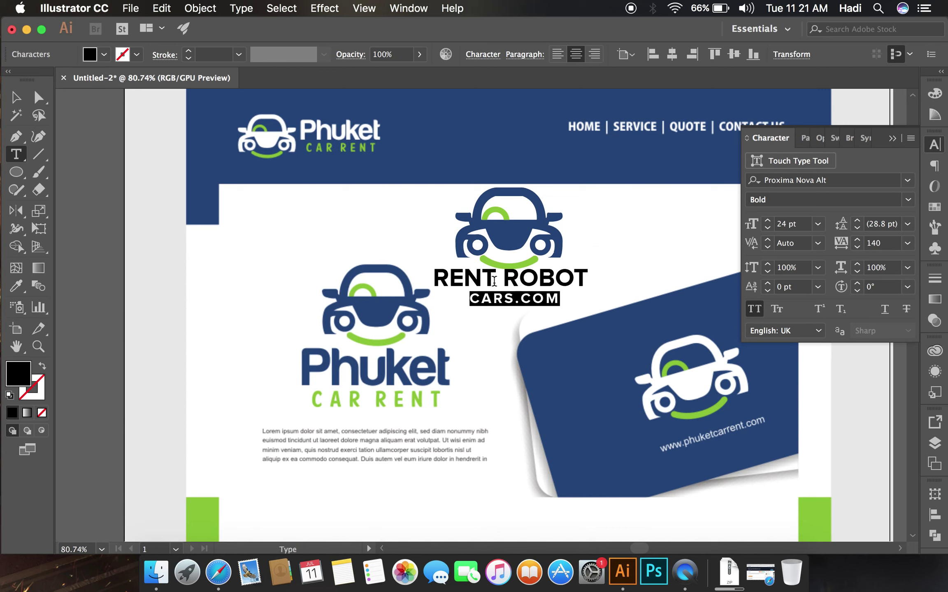
key("Escape")
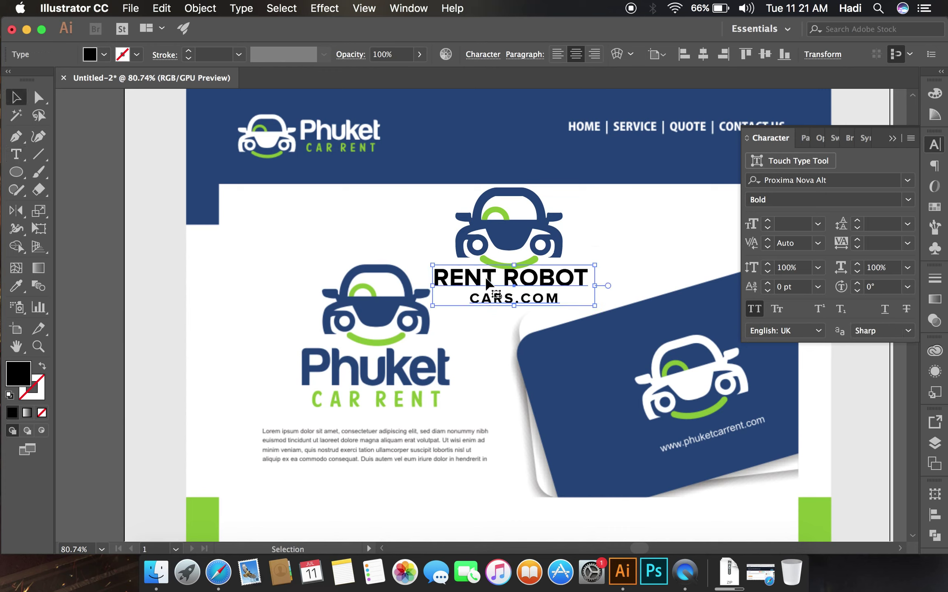
key("shift+Down")
key("shift+Down")
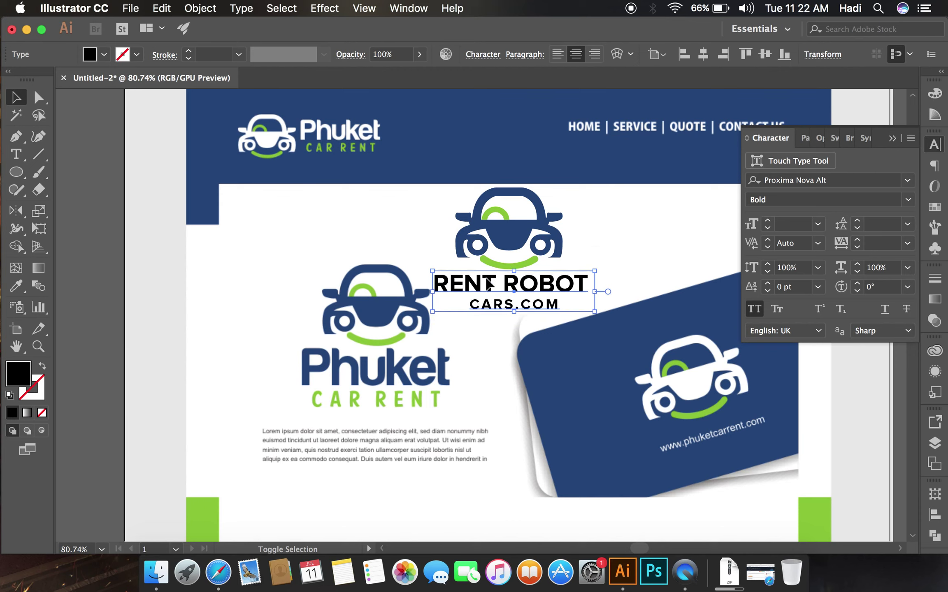
Colour the text the car's Phuket blue and nudge it up slightly
key("i")
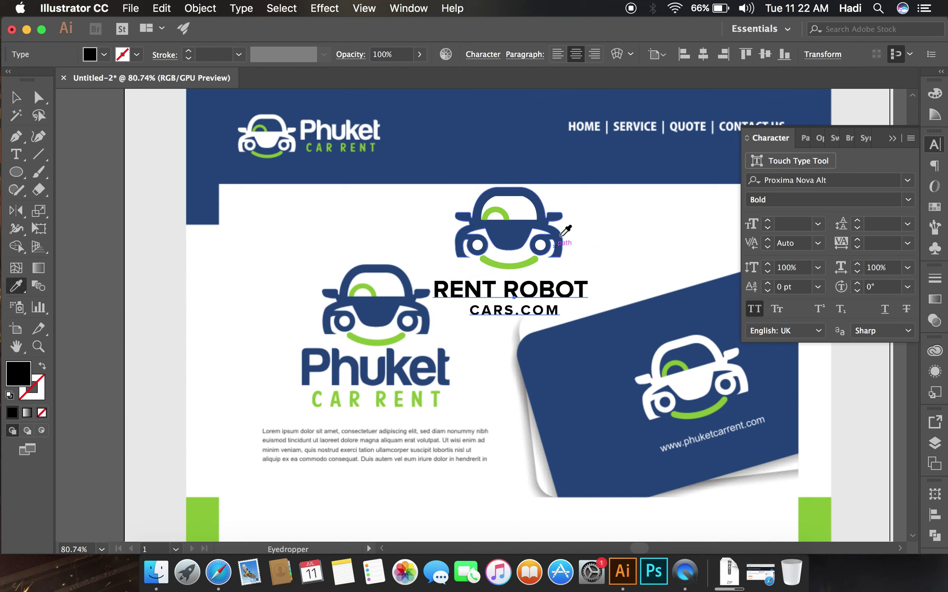
left_click(542, 221)
key("v")
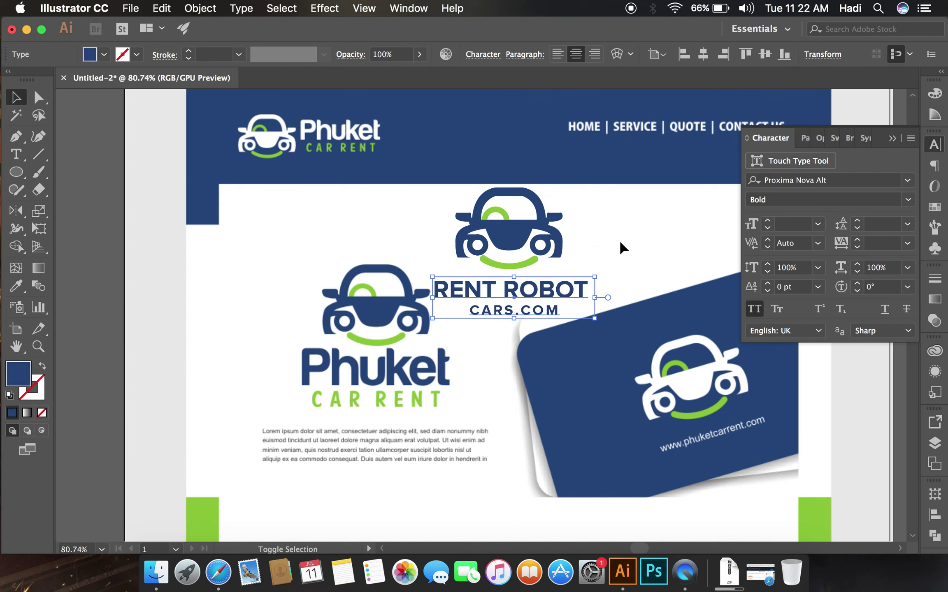
key("Up")
key("Up")
key("Up")
key("Up")
key("Up")
key("Up")
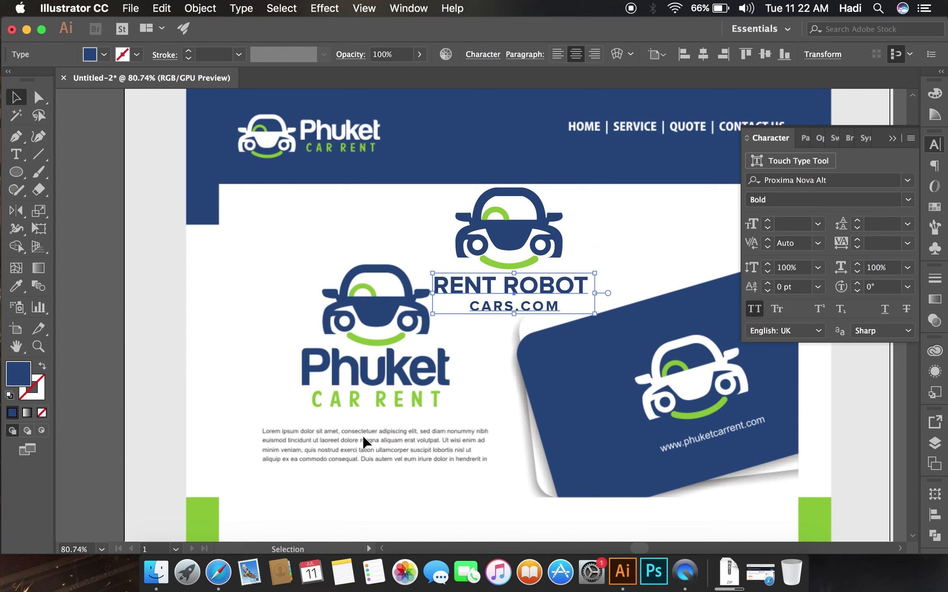
left_click(364, 442)
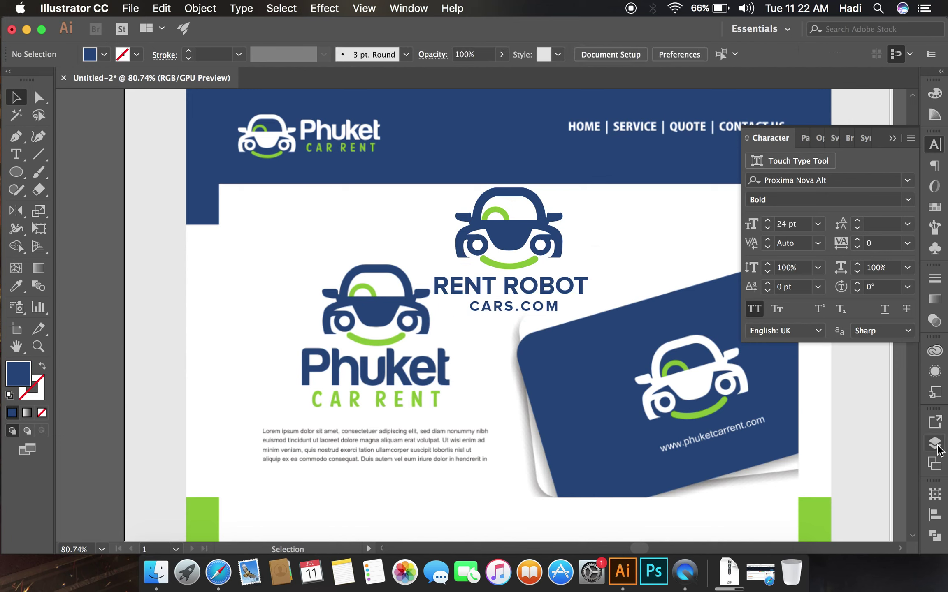
Delete the reference mockup 'image' layer from the Layers panel
left_click(935, 444)
left_click(820, 464)
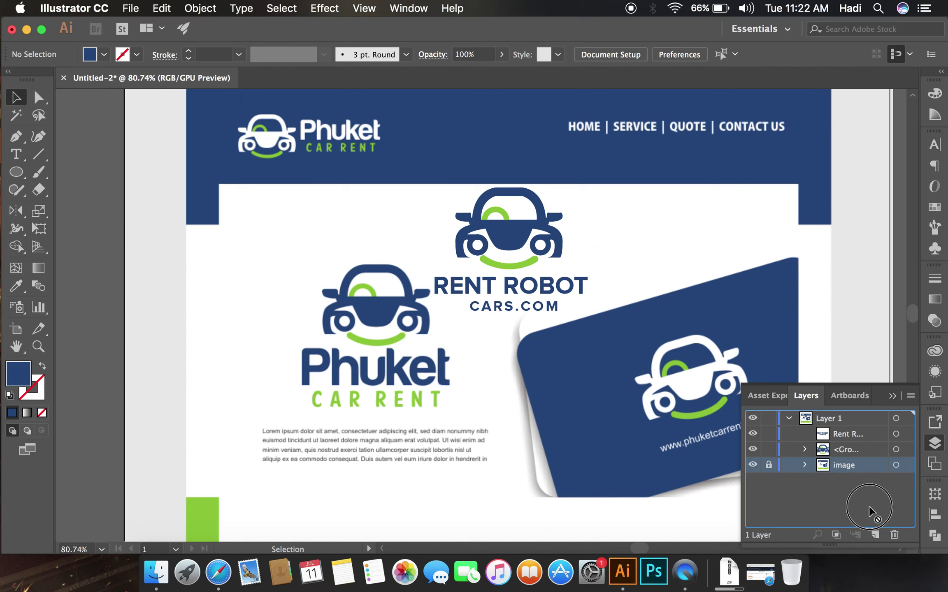
left_click(894, 535)
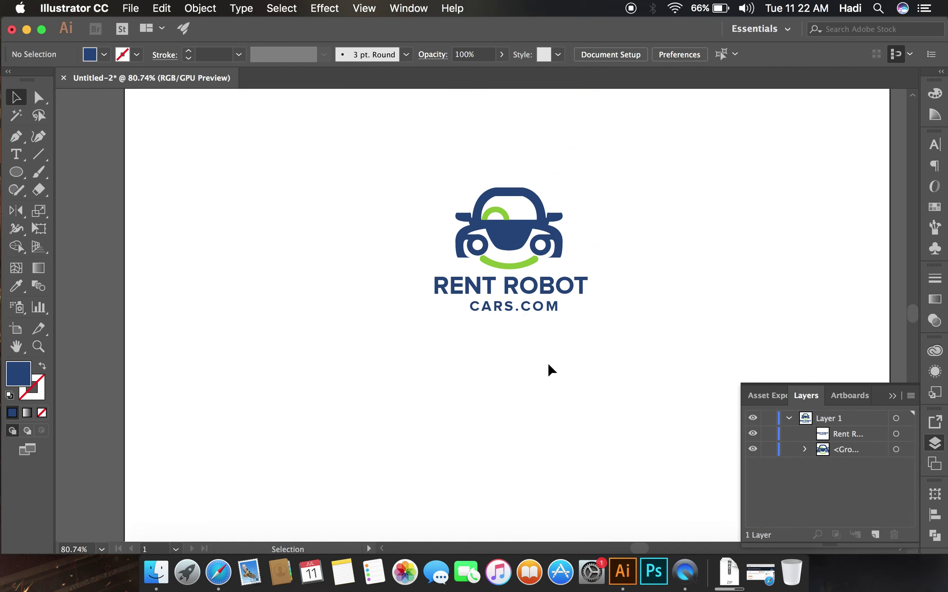
scroll(547, 361, "down", 2)
scroll(547, 361, "down", 2)
scroll(547, 361, "down", 2)
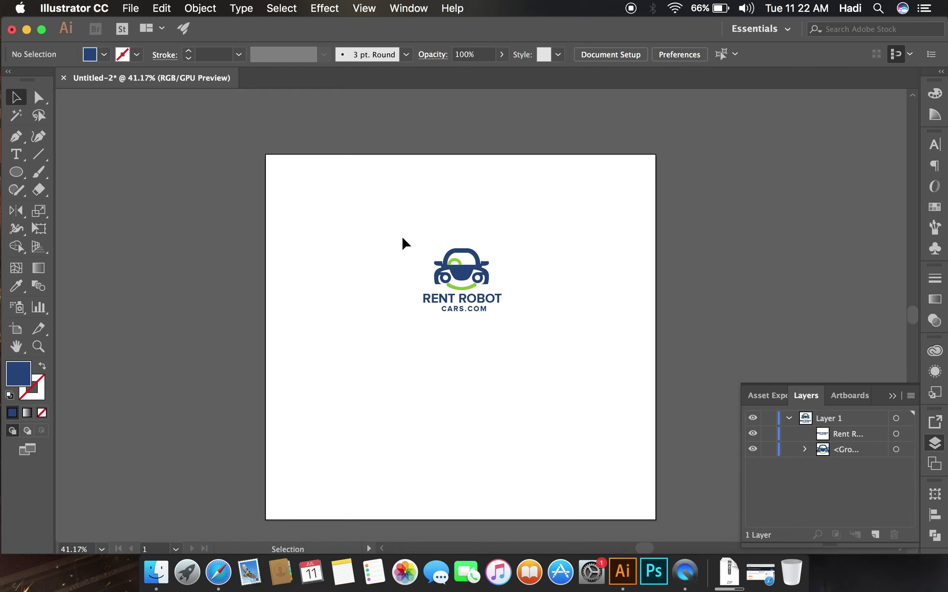
Group the car with its text, centre it, and scale it to about 438 × 342 px
left_click_drag(492, 315, 492, 316)
key("super+g")
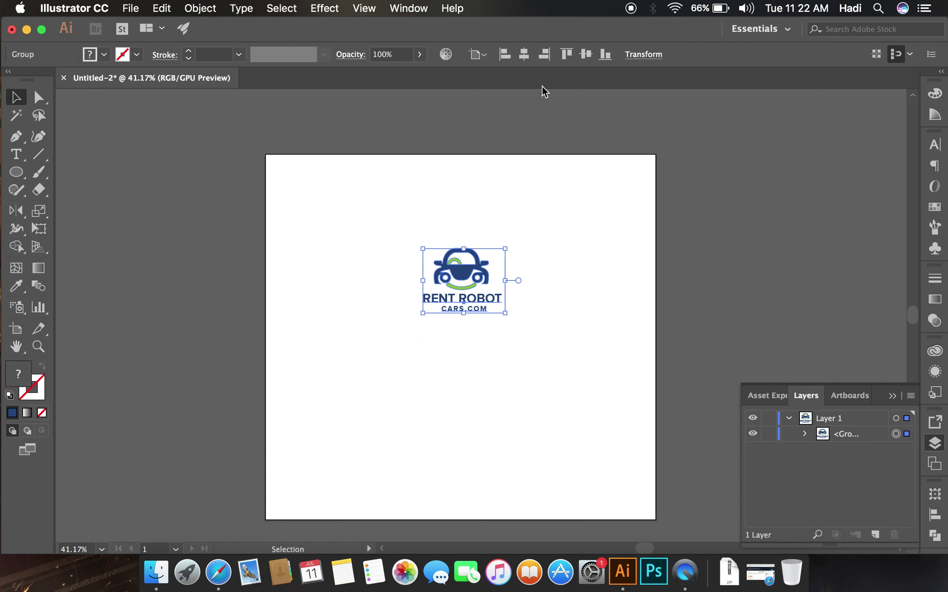
left_click(527, 58)
left_click(587, 57)
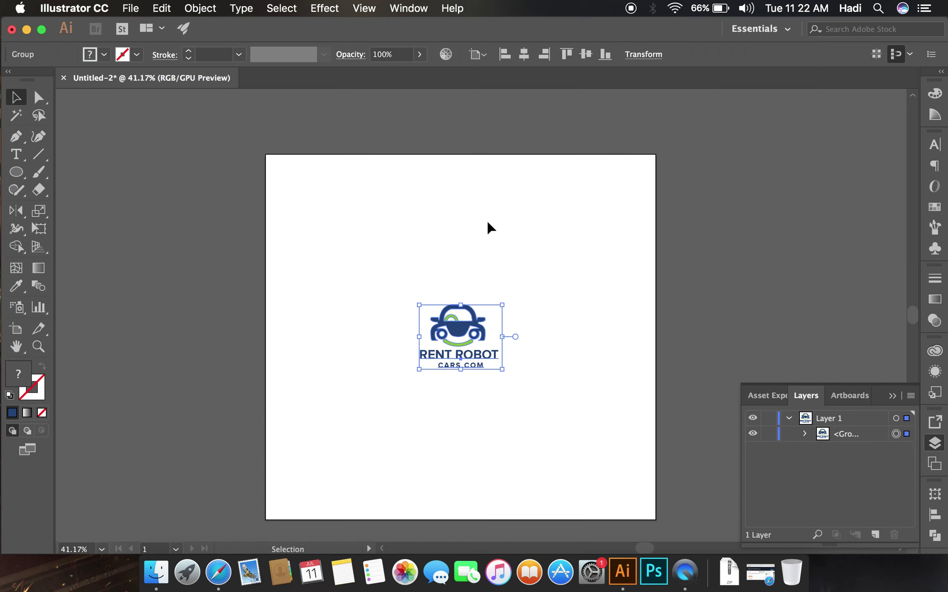
left_click_drag(502, 306, 533, 281)
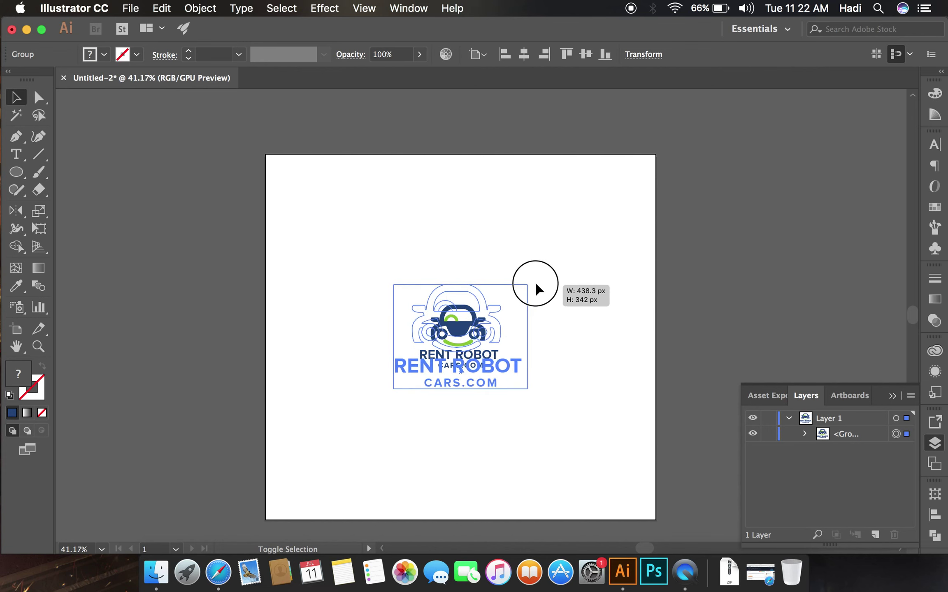
left_click(566, 271)
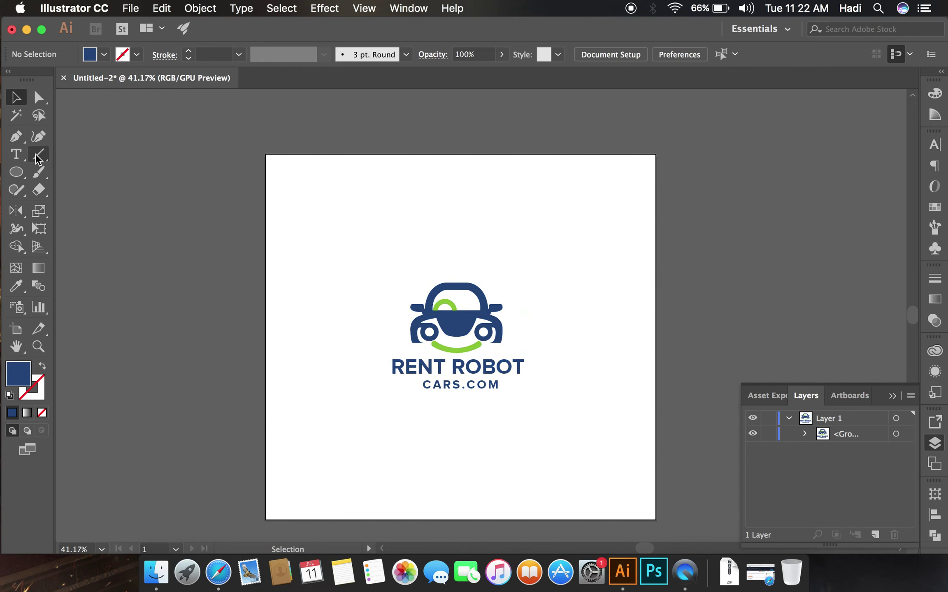
left_click(22, 173)
Draw a rectangle covering the whole artboard and fill it with white
left_click_drag(23, 173, 82, 167)
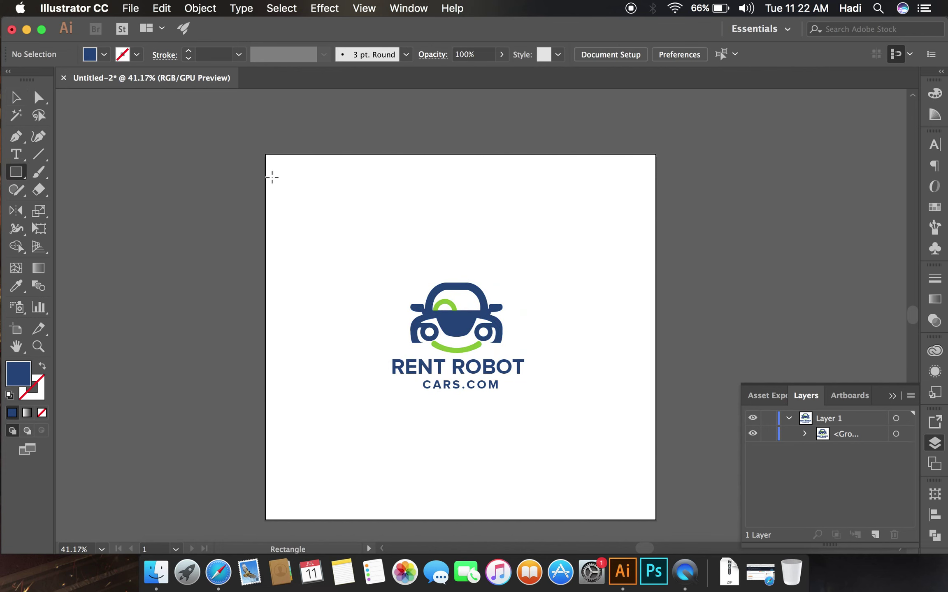
left_click_drag(266, 155, 657, 520)
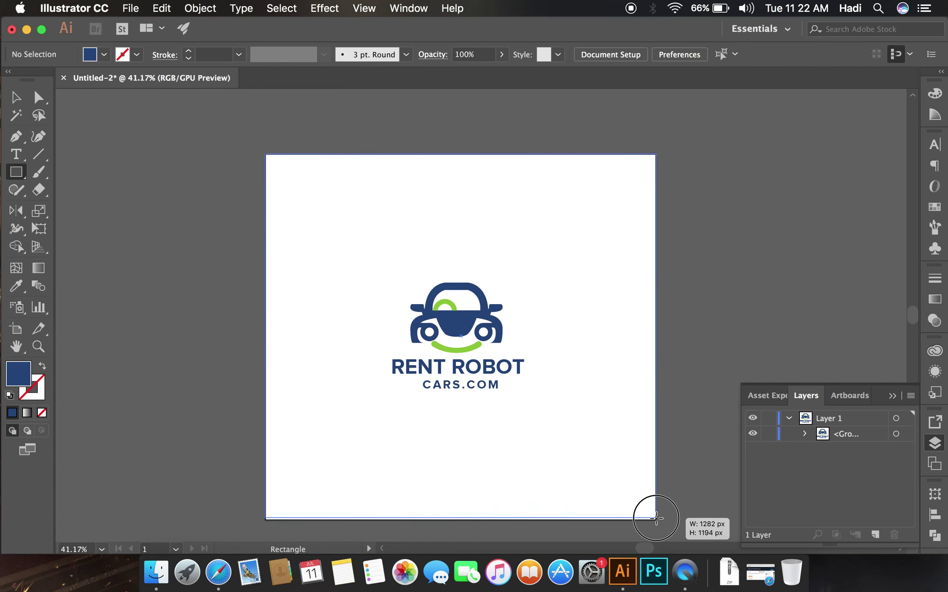
left_click_drag(658, 520, 656, 520)
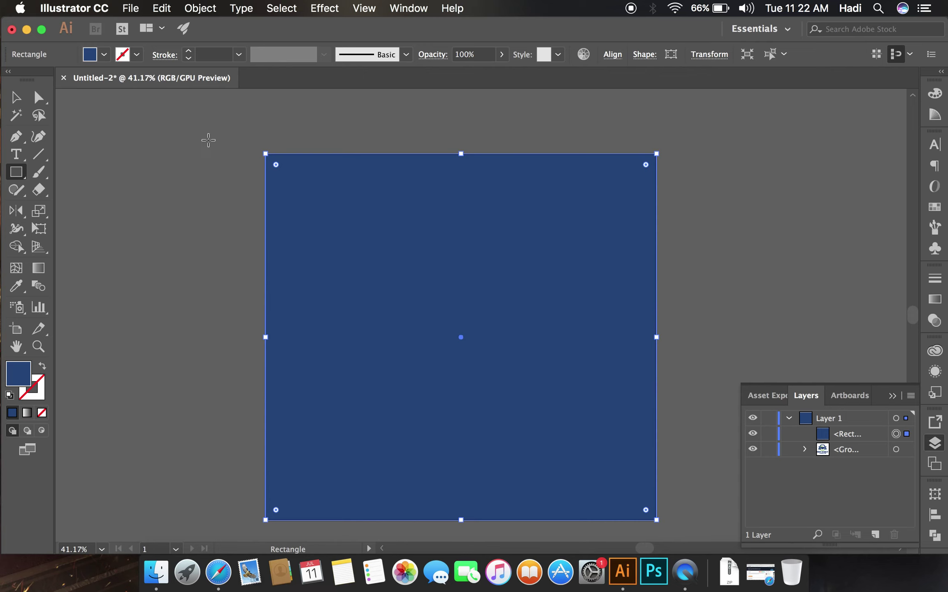
left_click(103, 54)
left_click(31, 81)
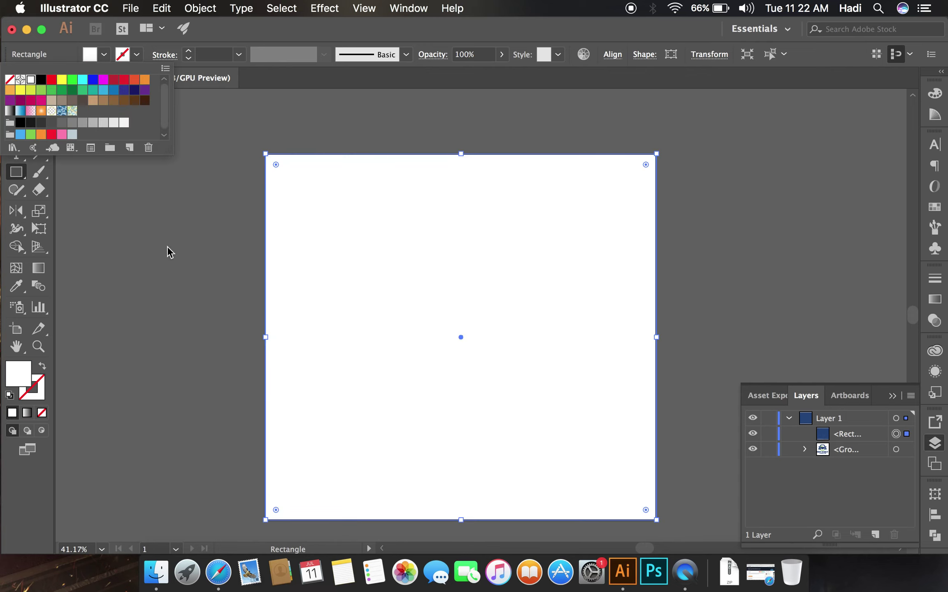
Move the white rectangle below the logo group in Layers and lock it
left_click_drag(873, 438, 871, 457)
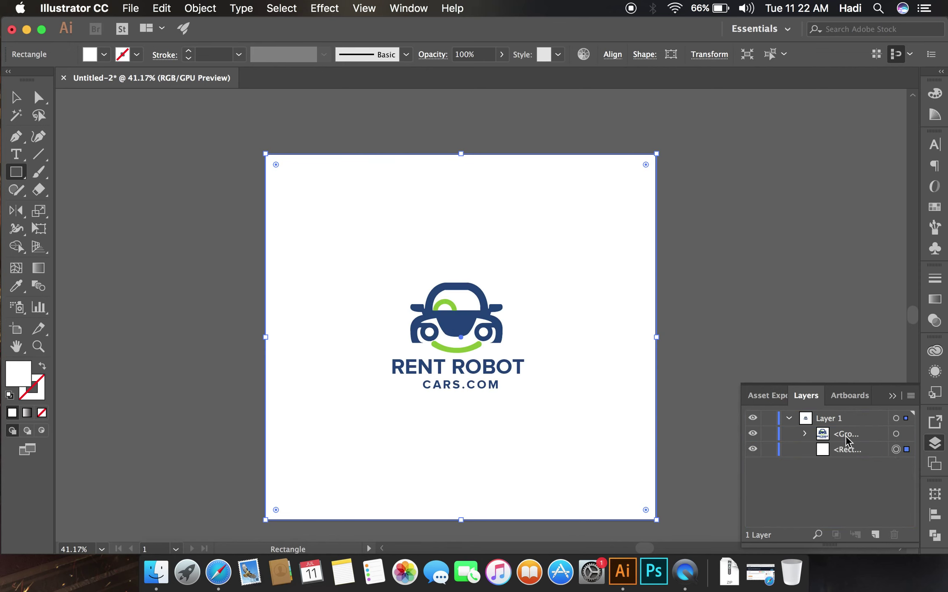
left_click(198, 6)
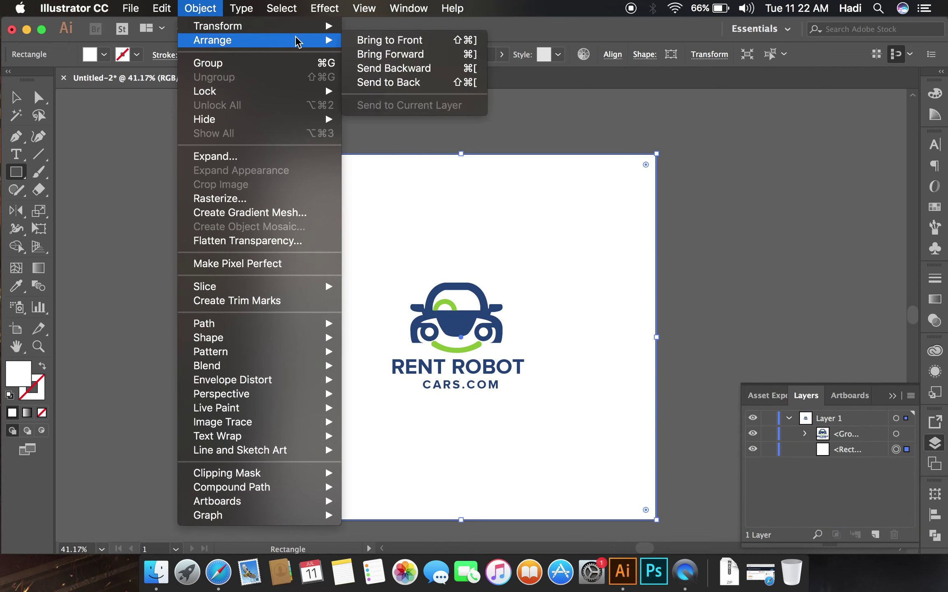
mouse_move(223, 91)
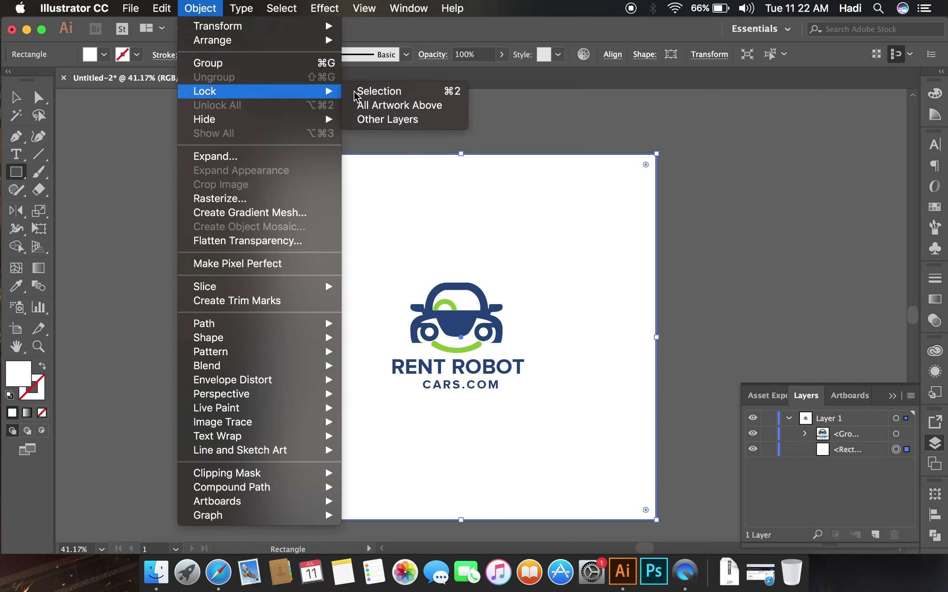
left_click(356, 92)
key("v")
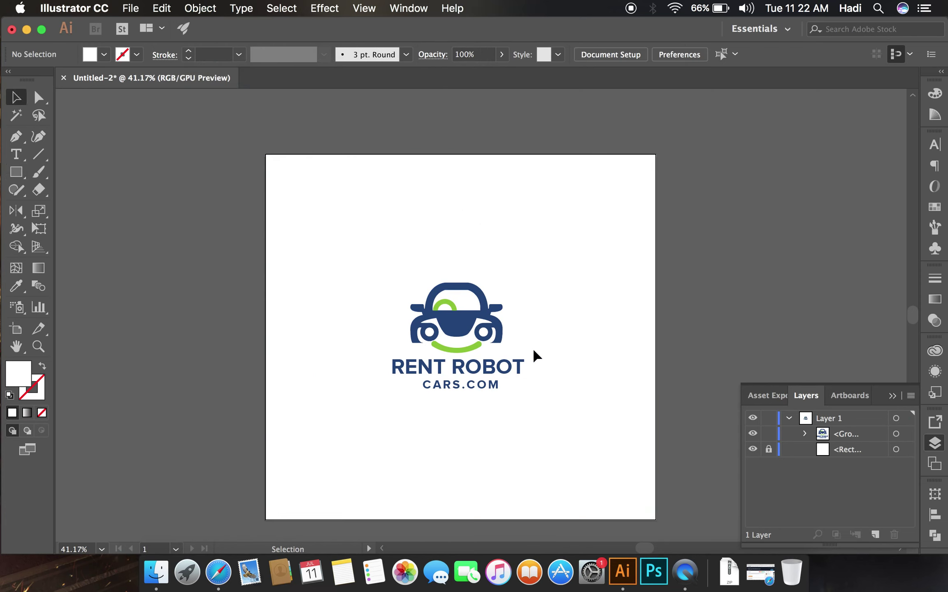